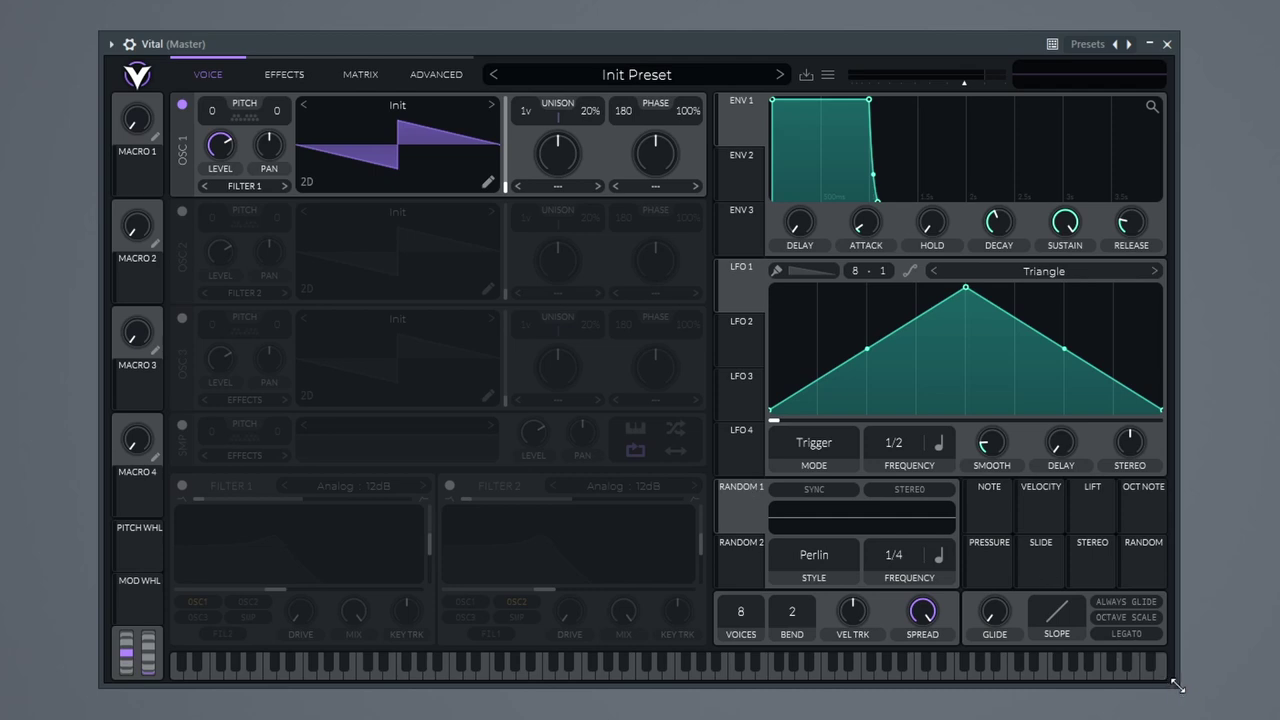
Try a smaller interface scale from the size presets and bring the window back to its larger size.
{"action": "left_click", "coordinate": [134, 76]}
{"action": "left_click", "coordinate": [512, 363]}
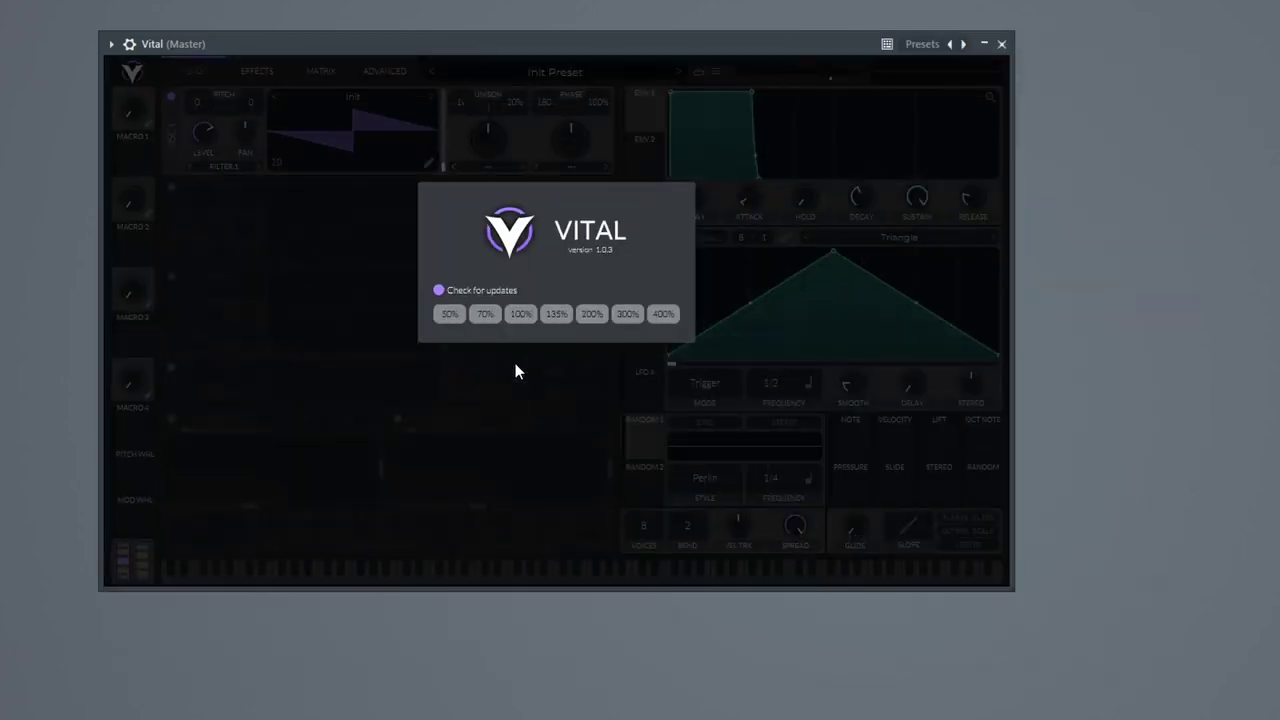
{"action": "left_click", "coordinate": [478, 314]}
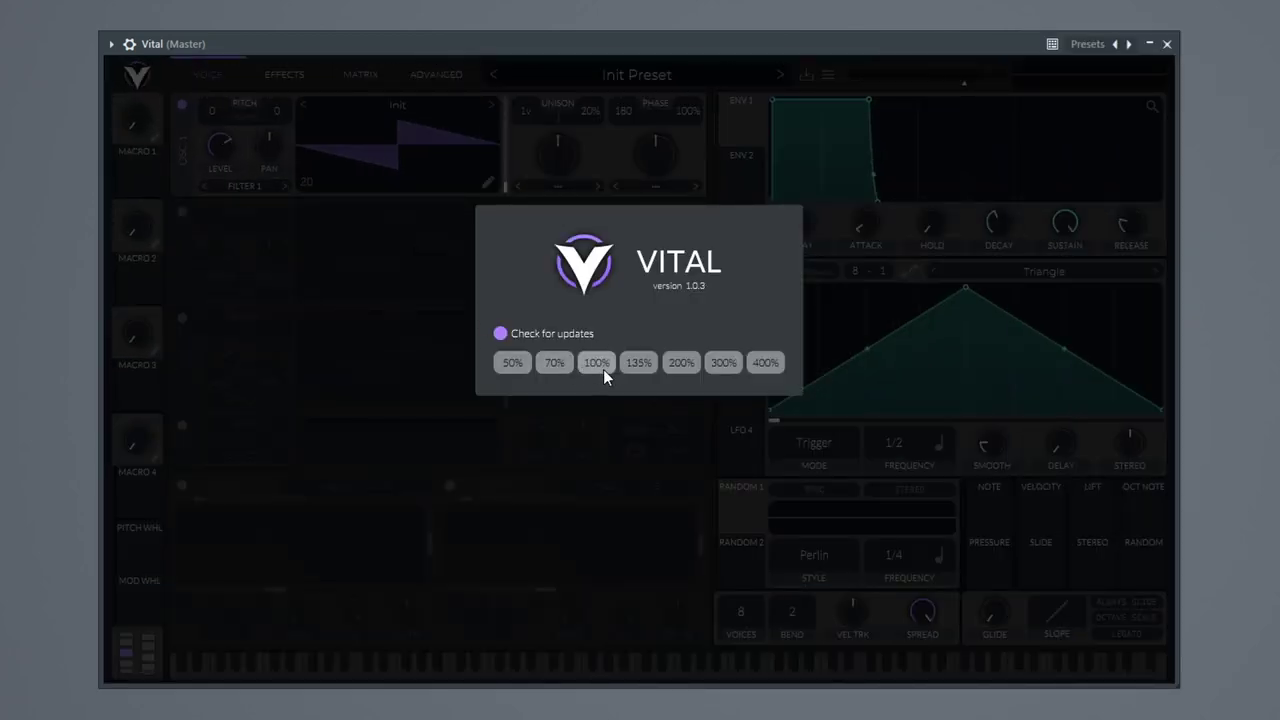
{"action": "left_click", "coordinate": [781, 170]}
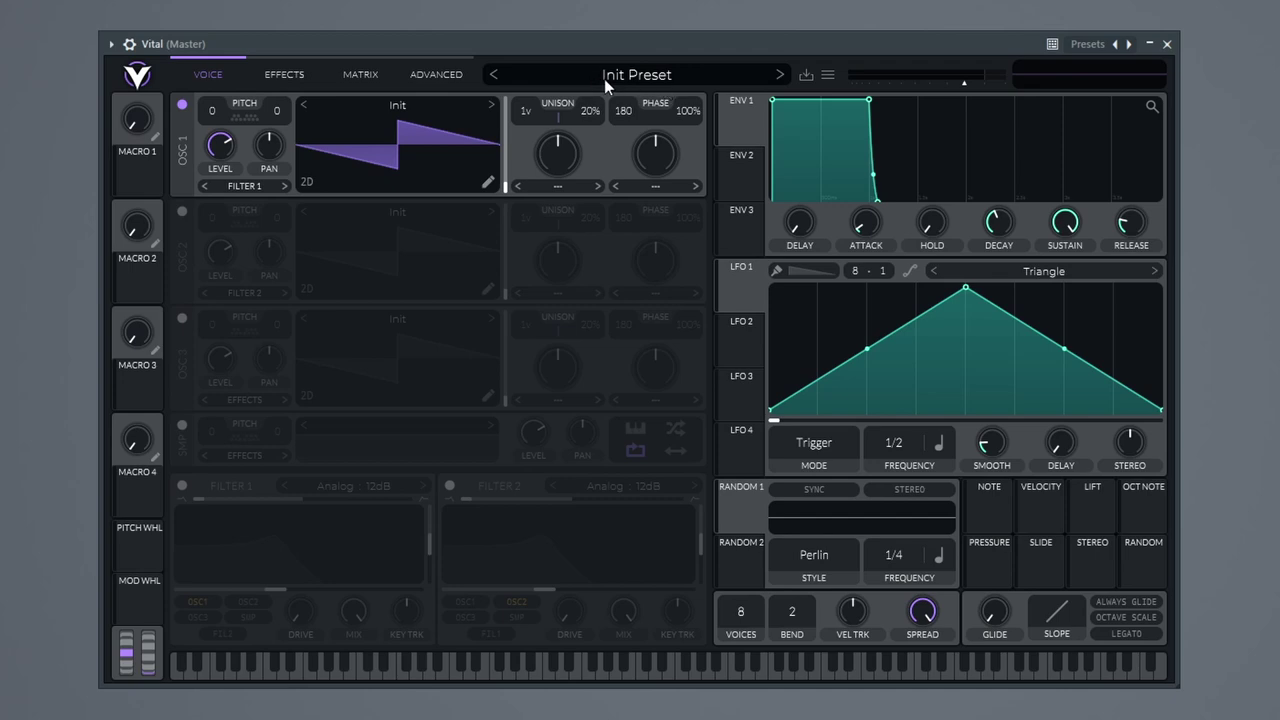
Browse the preset library and sort the presets by author.
{"action": "left_click", "coordinate": [629, 74]}
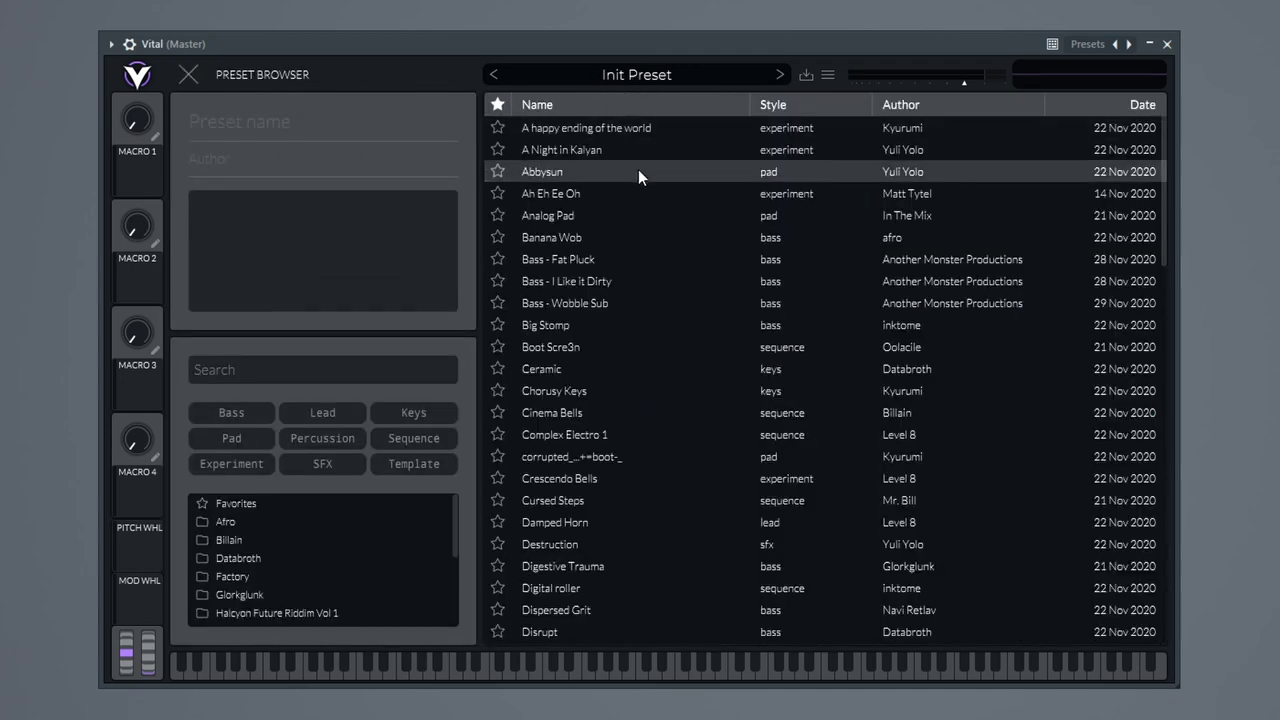
{"action": "scroll", "coordinate": [610, 429], "scroll_direction": "down", "scroll_amount": 10}
{"action": "scroll", "coordinate": [610, 429], "scroll_direction": "down", "scroll_amount": 7}
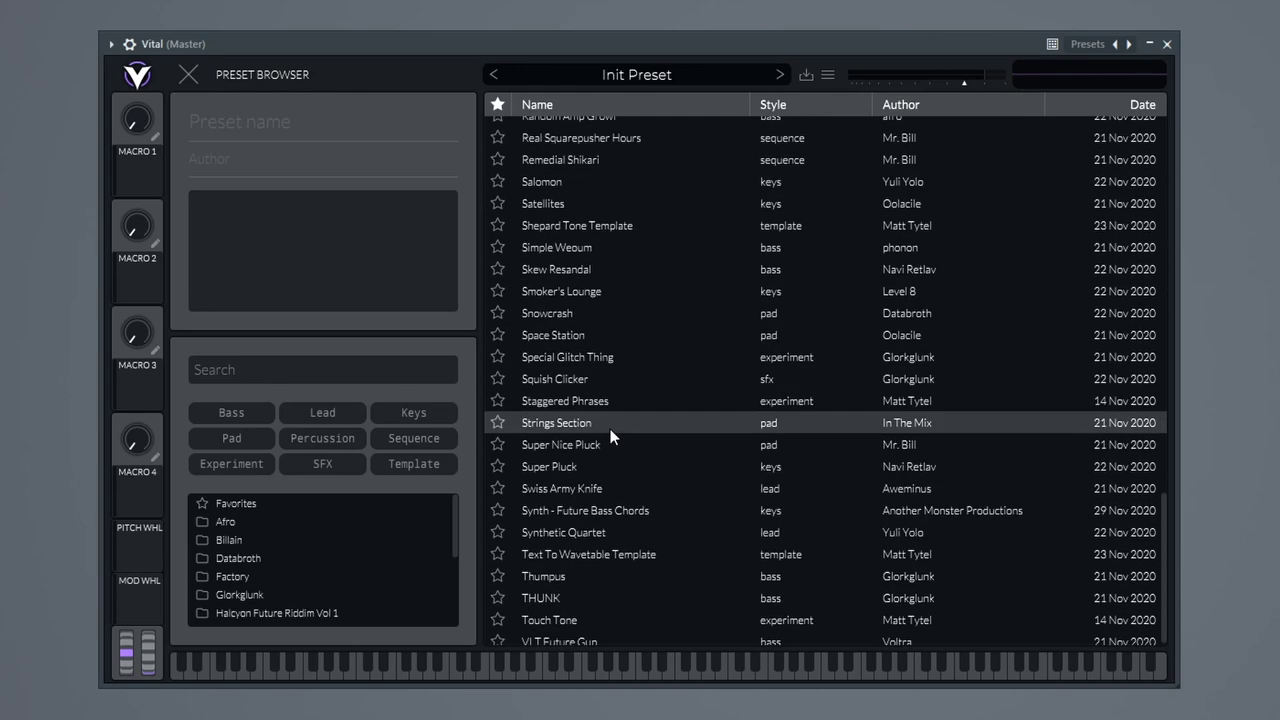
{"action": "scroll", "coordinate": [609, 543], "scroll_direction": "up", "scroll_amount": 12}
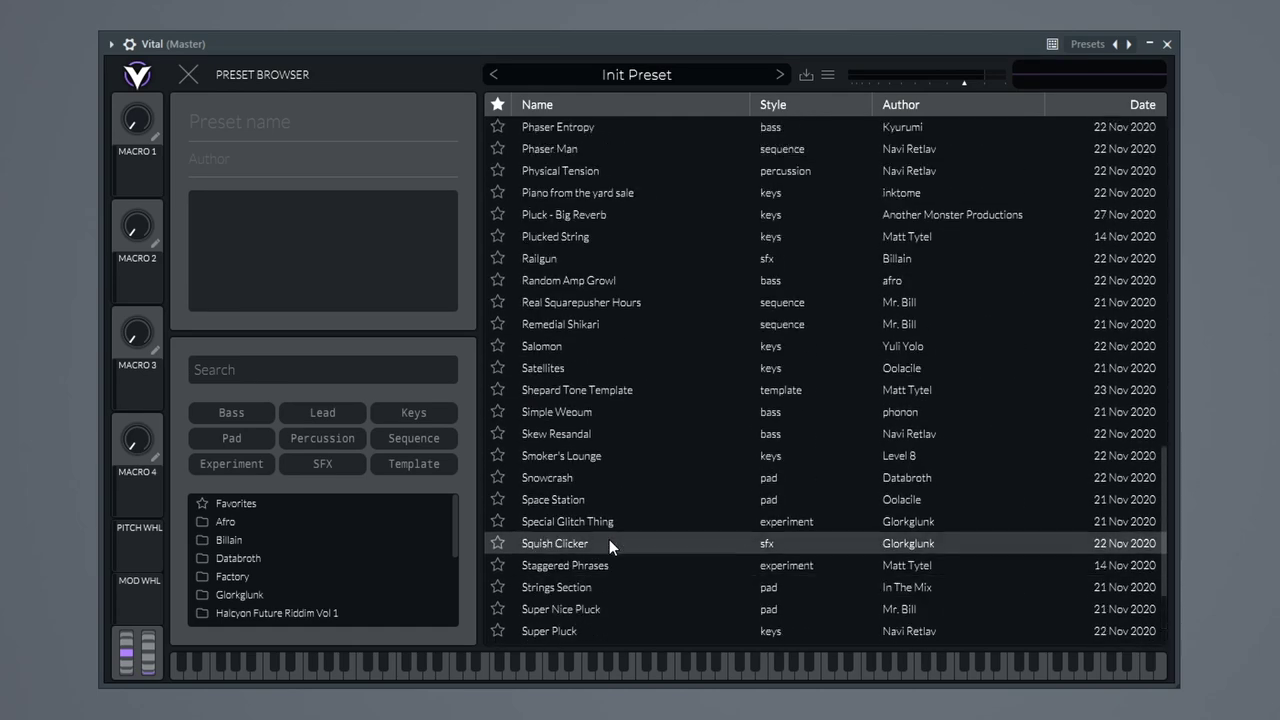
{"action": "scroll", "coordinate": [609, 539], "scroll_direction": "up", "scroll_amount": 3}
{"action": "scroll", "coordinate": [609, 537], "scroll_direction": "down", "scroll_amount": 5}
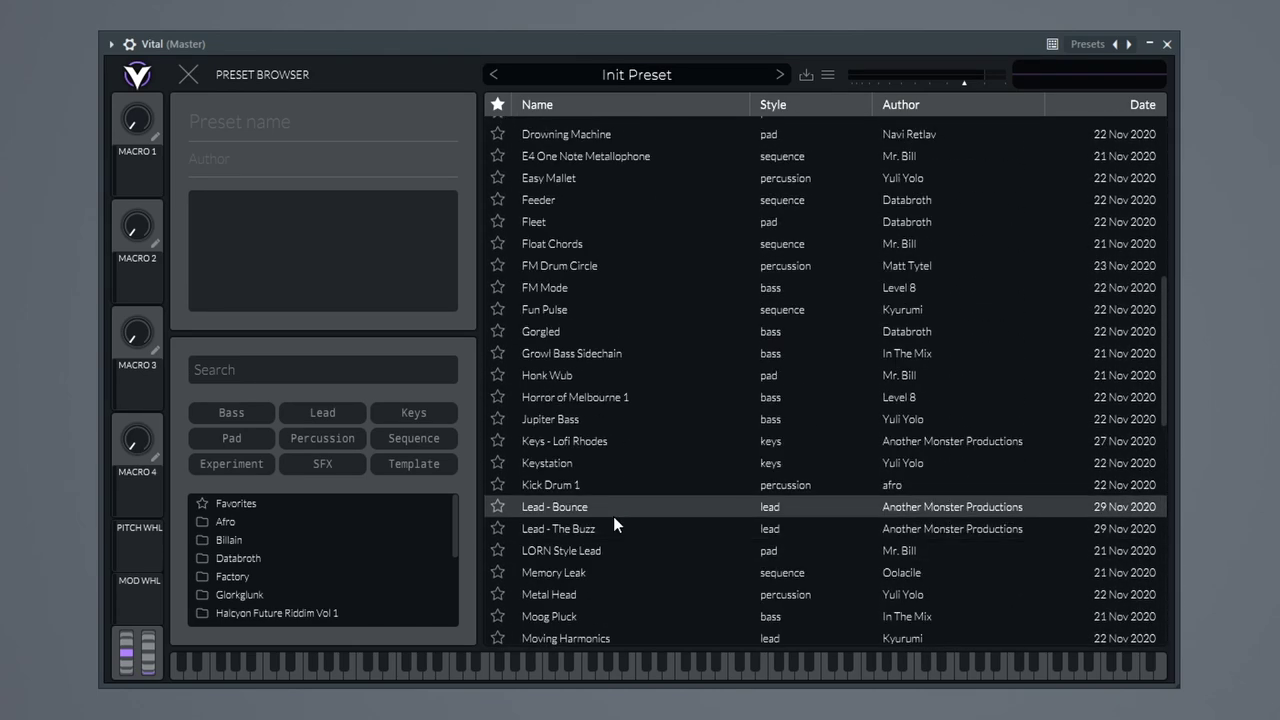
{"action": "left_click", "coordinate": [940, 104]}
{"action": "scroll", "coordinate": [833, 297], "scroll_direction": "up", "scroll_amount": 15}
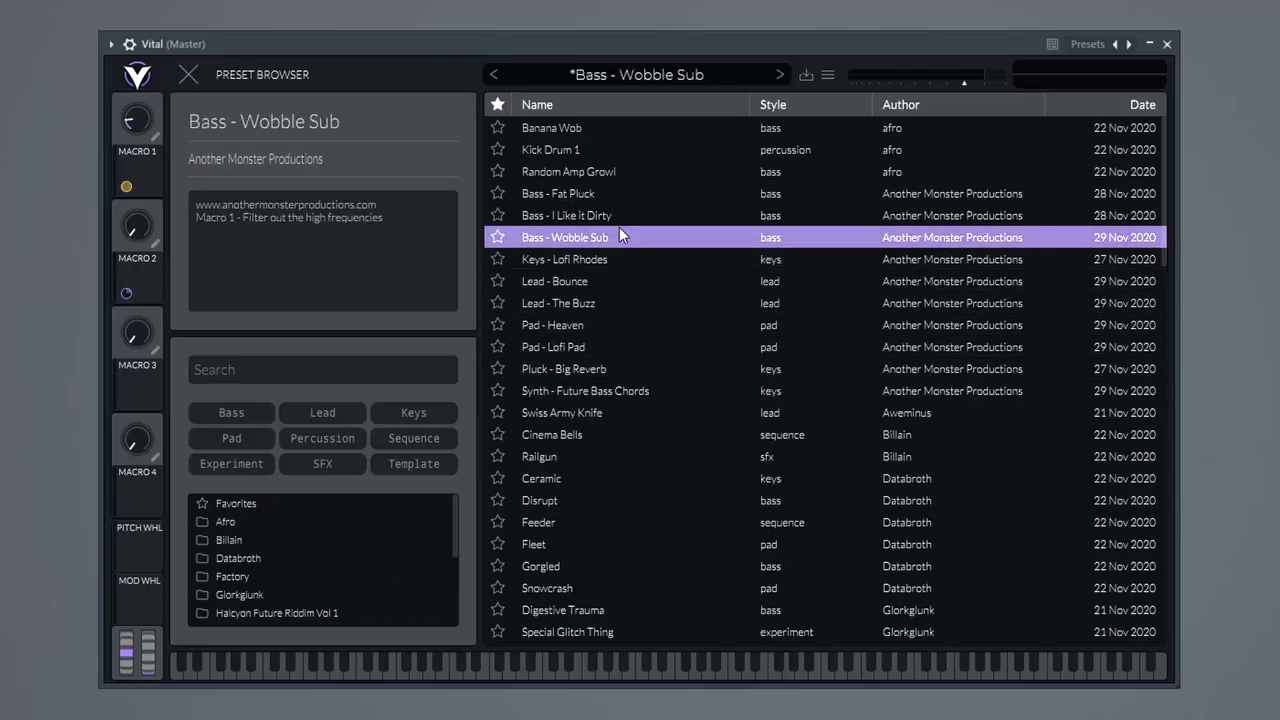
Audition the presets Bass - I Like it Dirty, Bass - Wobble Sub, Lead - Bounce, Lead - The Buzz and Pad - Heaven.
{"action": "left_click", "coordinate": [619, 222]}
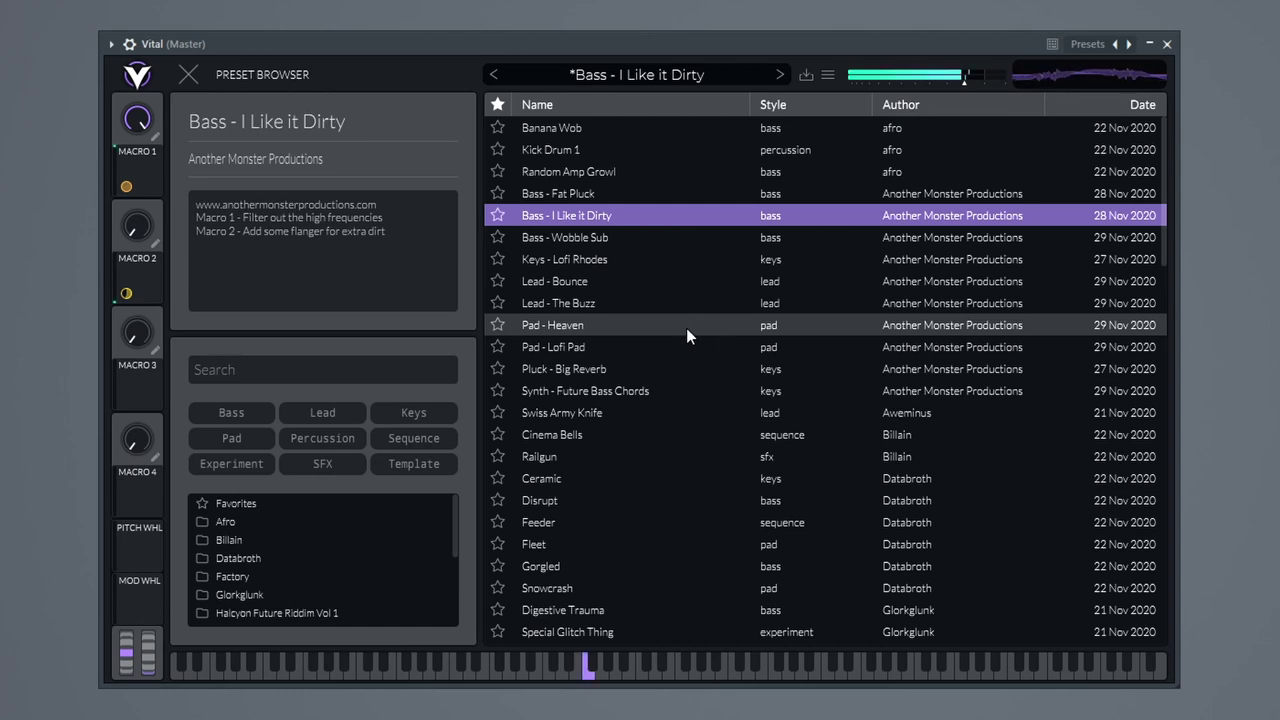
{"action": "left_click", "coordinate": [587, 242]}
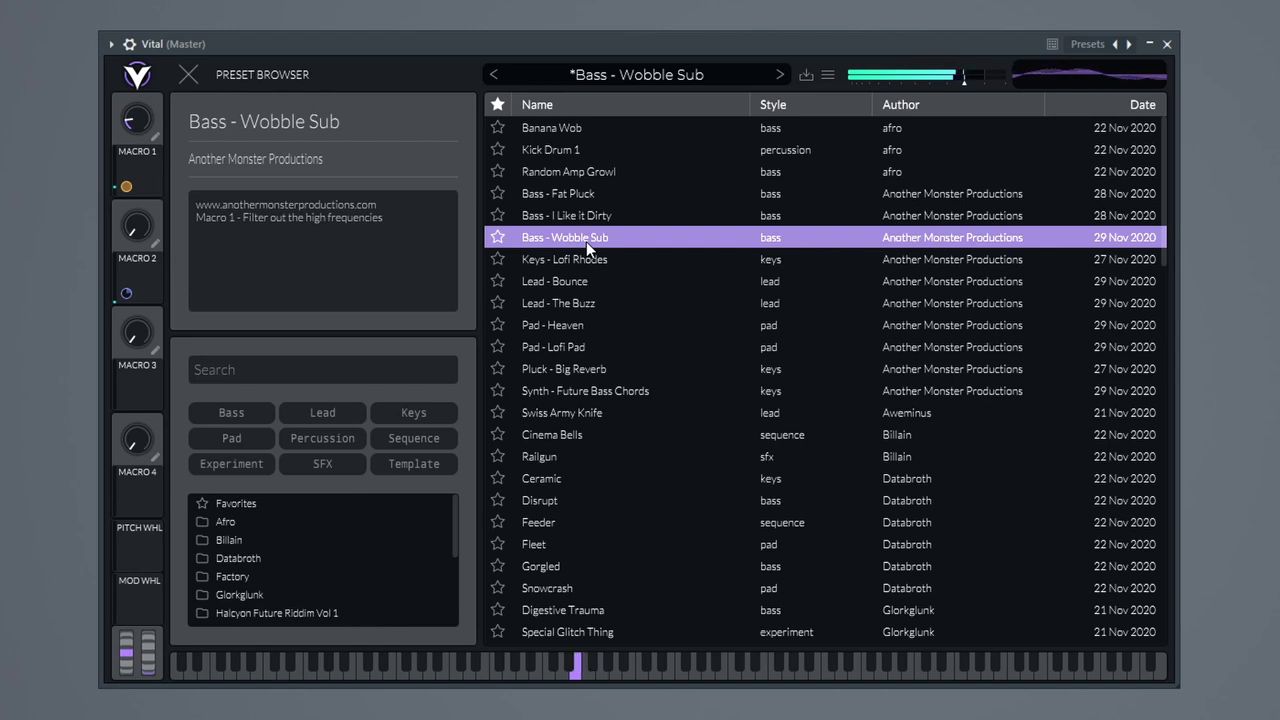
{"action": "left_click", "coordinate": [571, 281]}
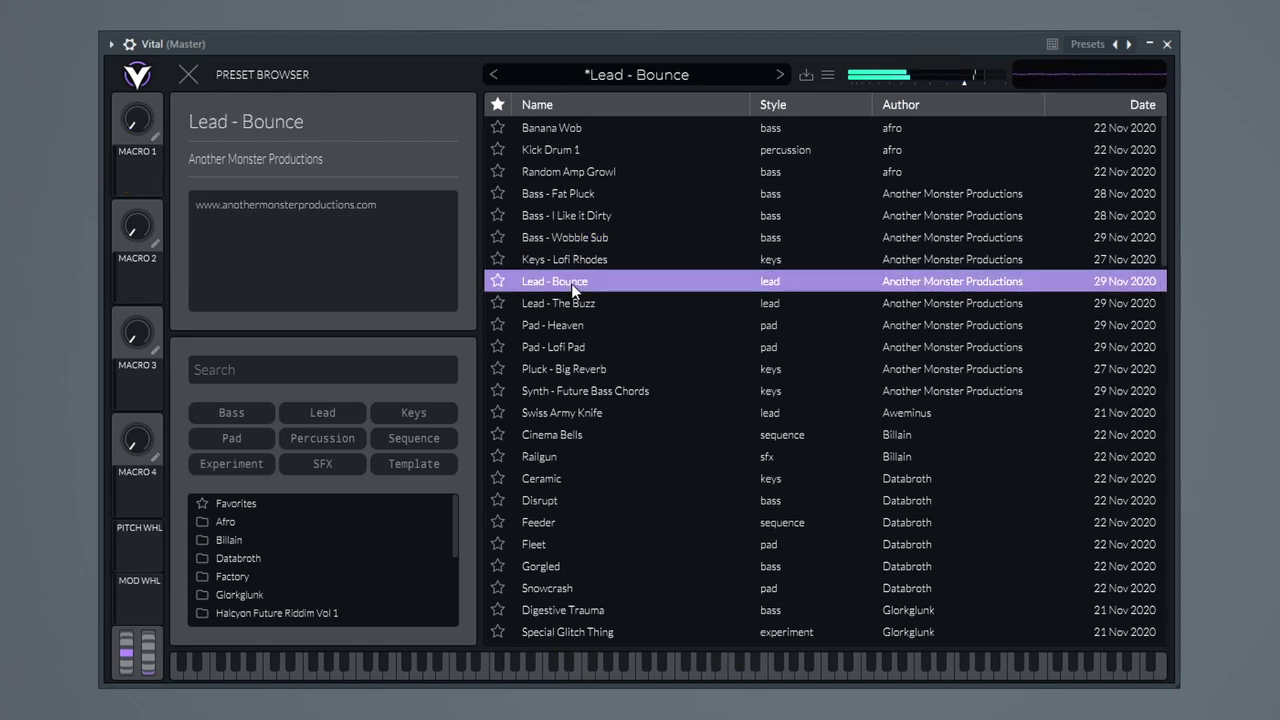
{"action": "left_click", "coordinate": [565, 306]}
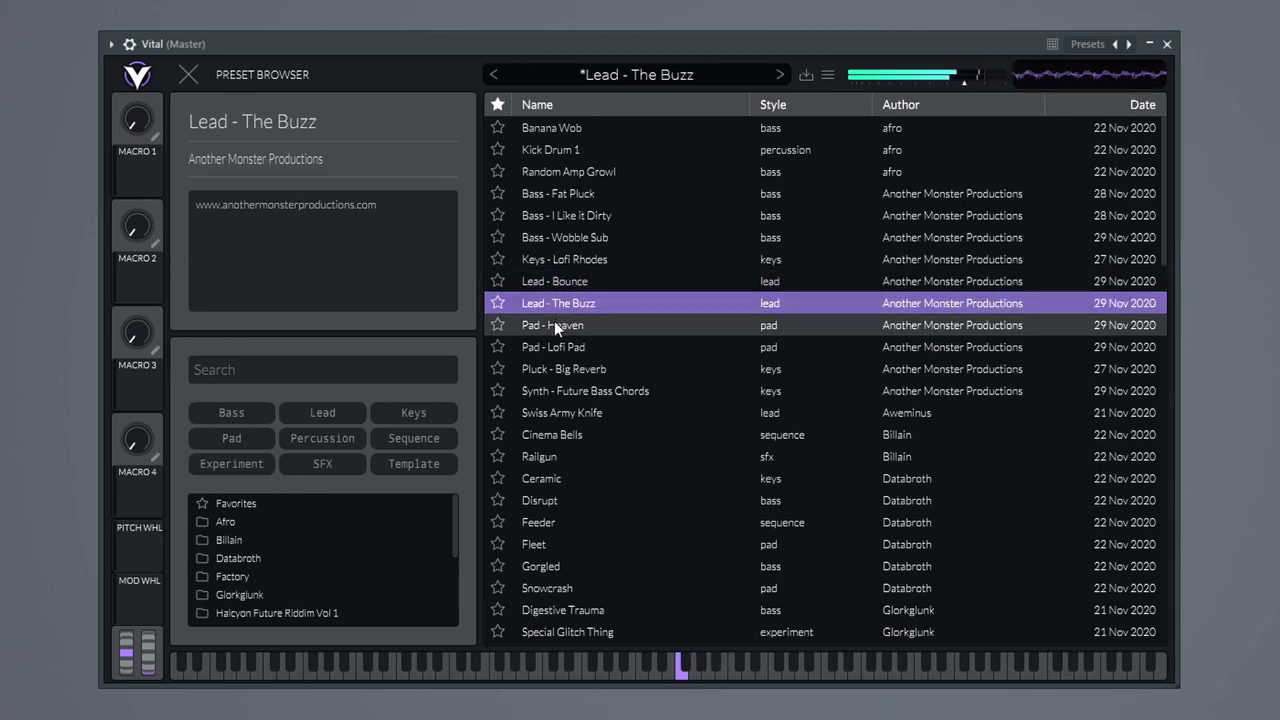
{"action": "left_click", "coordinate": [551, 326]}
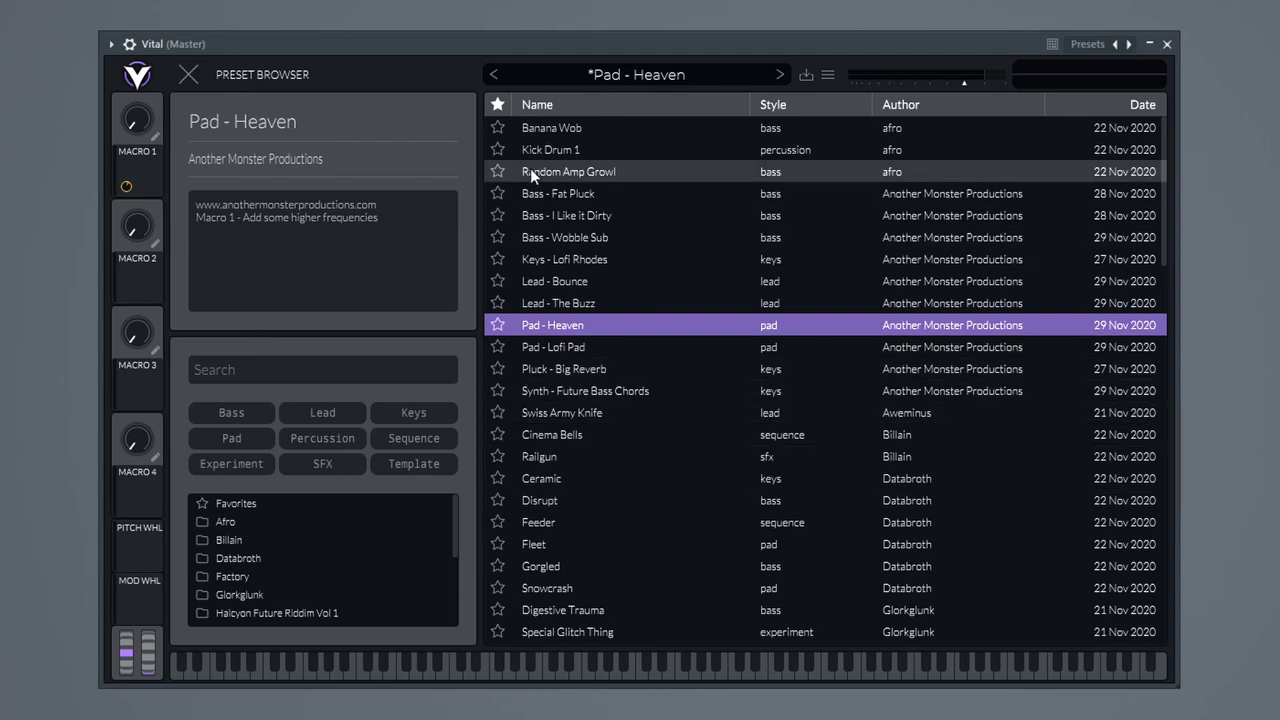
Close the preset browser and initialize the preset.
{"action": "left_click", "coordinate": [188, 75]}
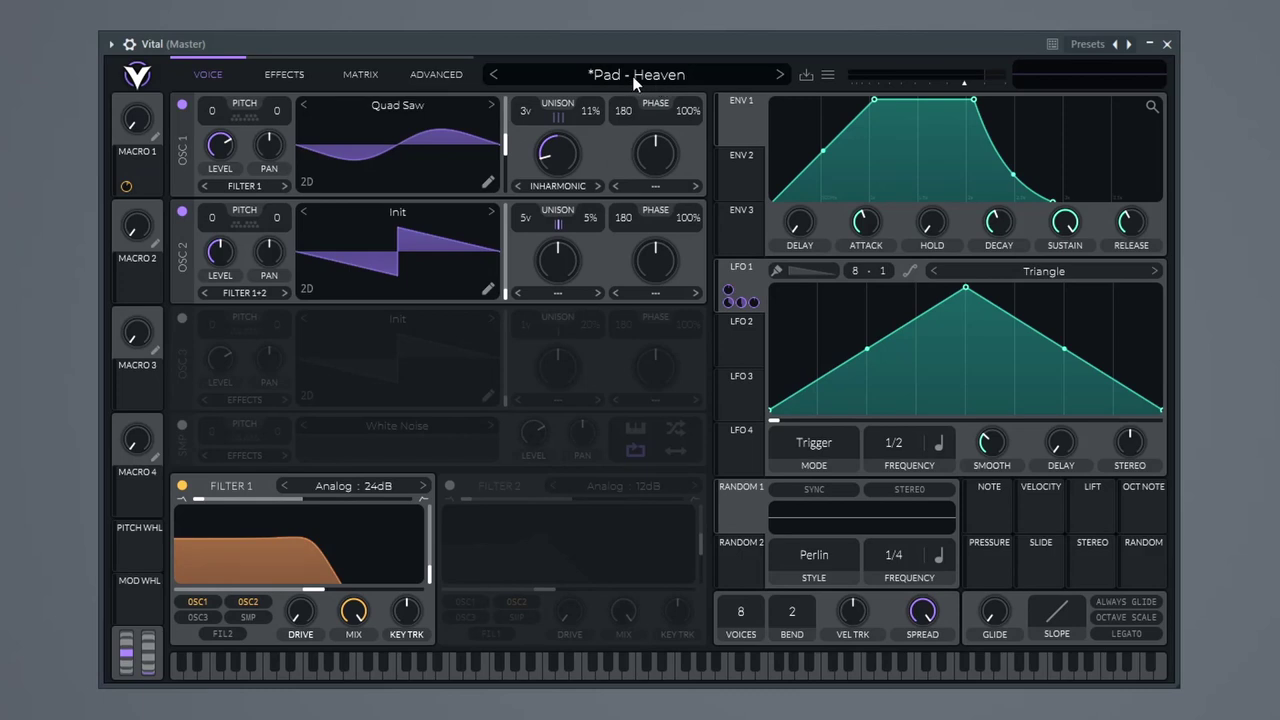
{"action": "right_click", "coordinate": [634, 80]}
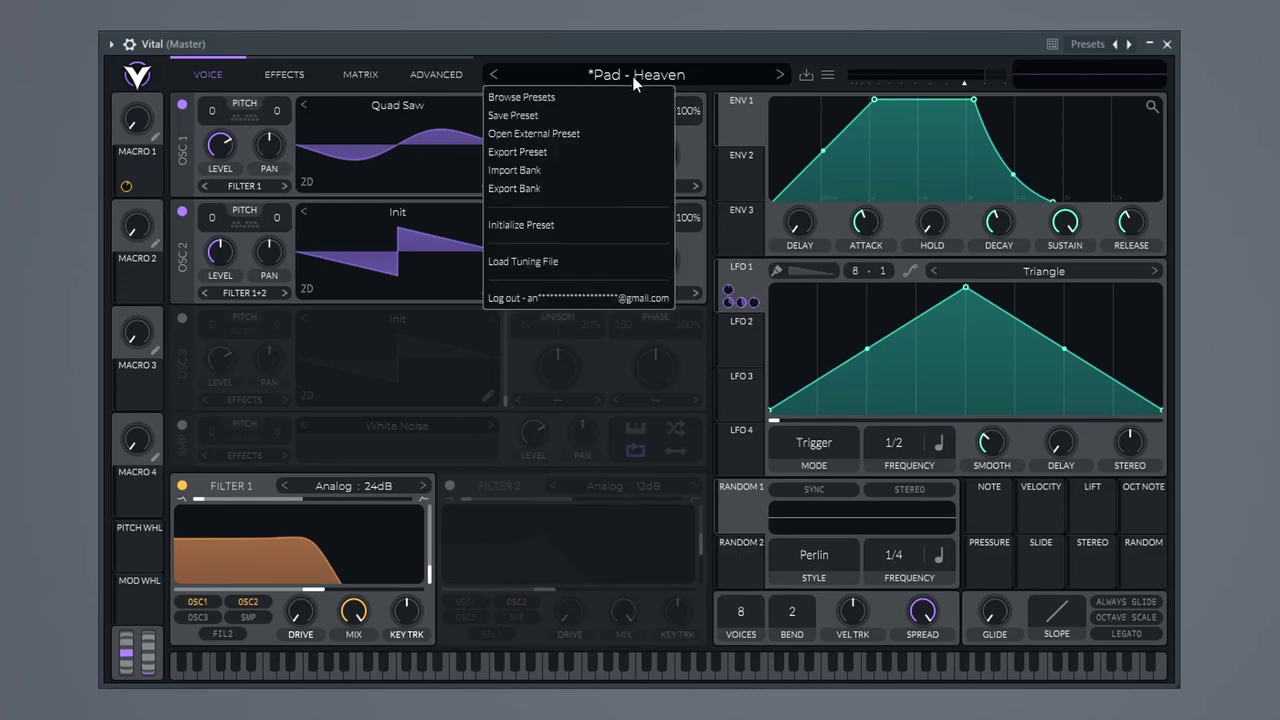
{"action": "left_click", "coordinate": [546, 228]}
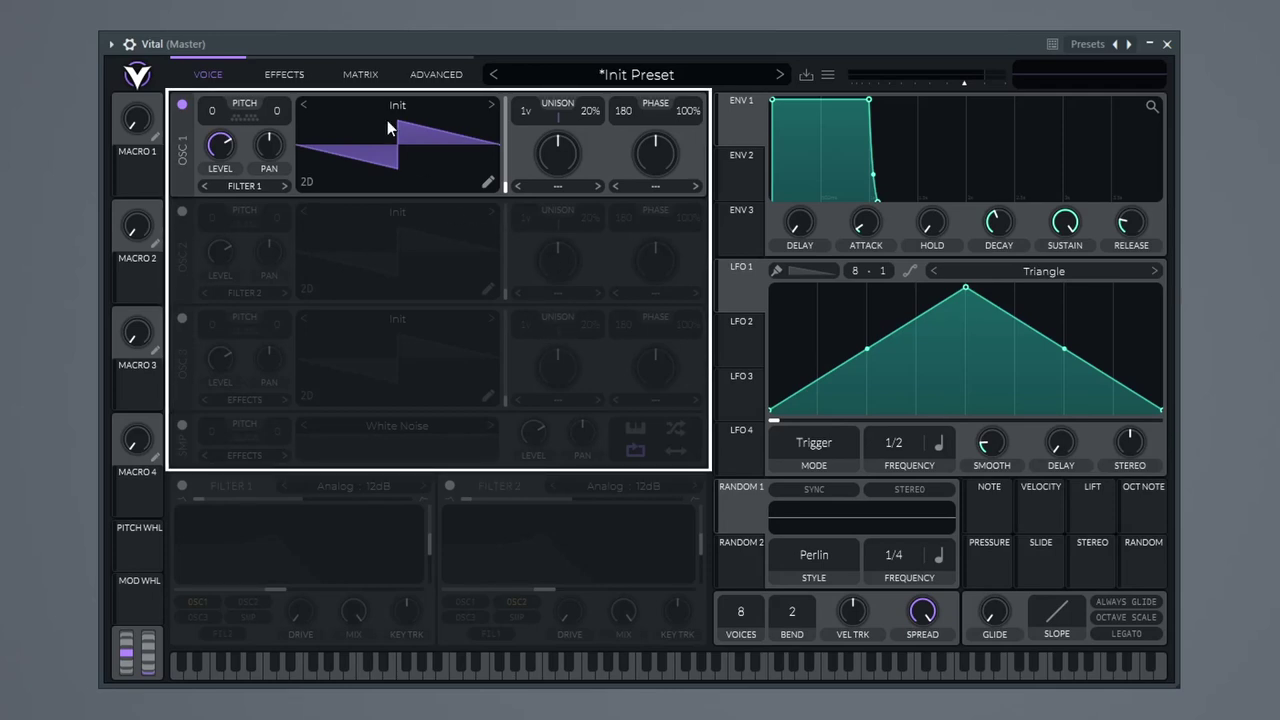
In oscillator 1's wavetable editor, redraw parts of the waveform with grid-snapped lines and reshape its lower and middle harmonic amplitudes.
{"action": "left_click", "coordinate": [485, 181]}
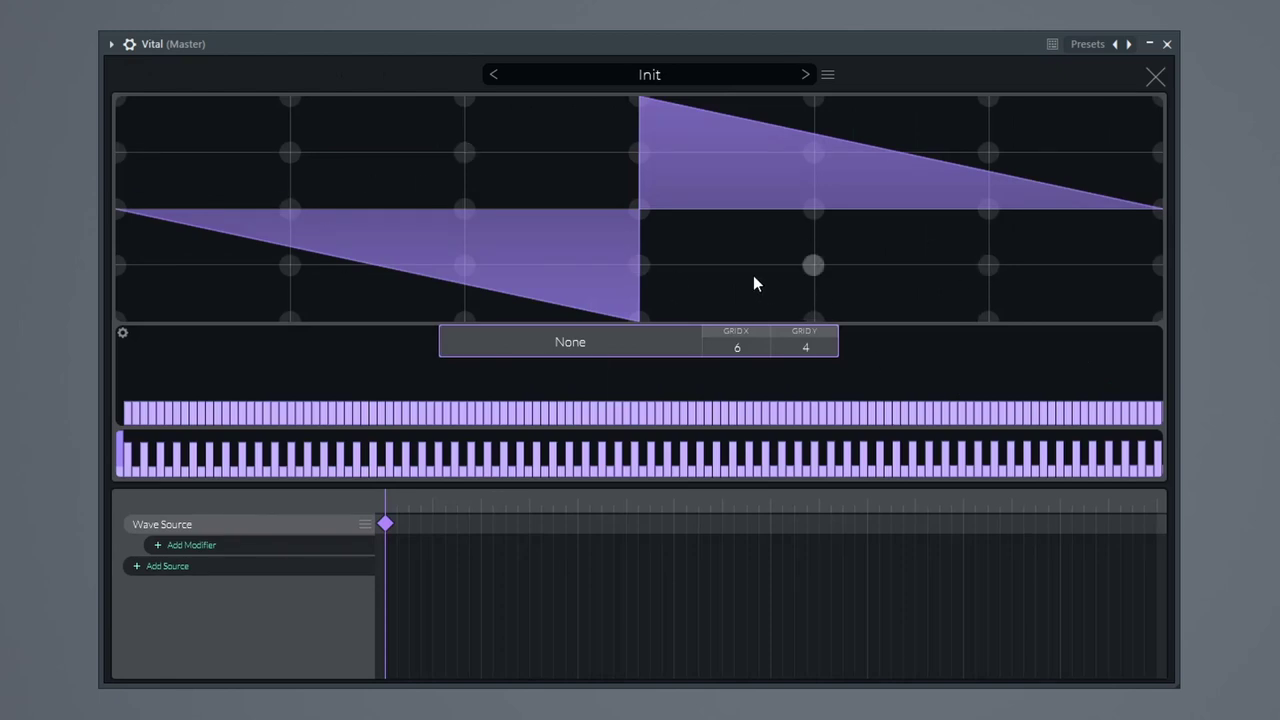
{"action": "left_click_drag", "start_coordinate": [594, 198], "coordinate": [664, 147]}
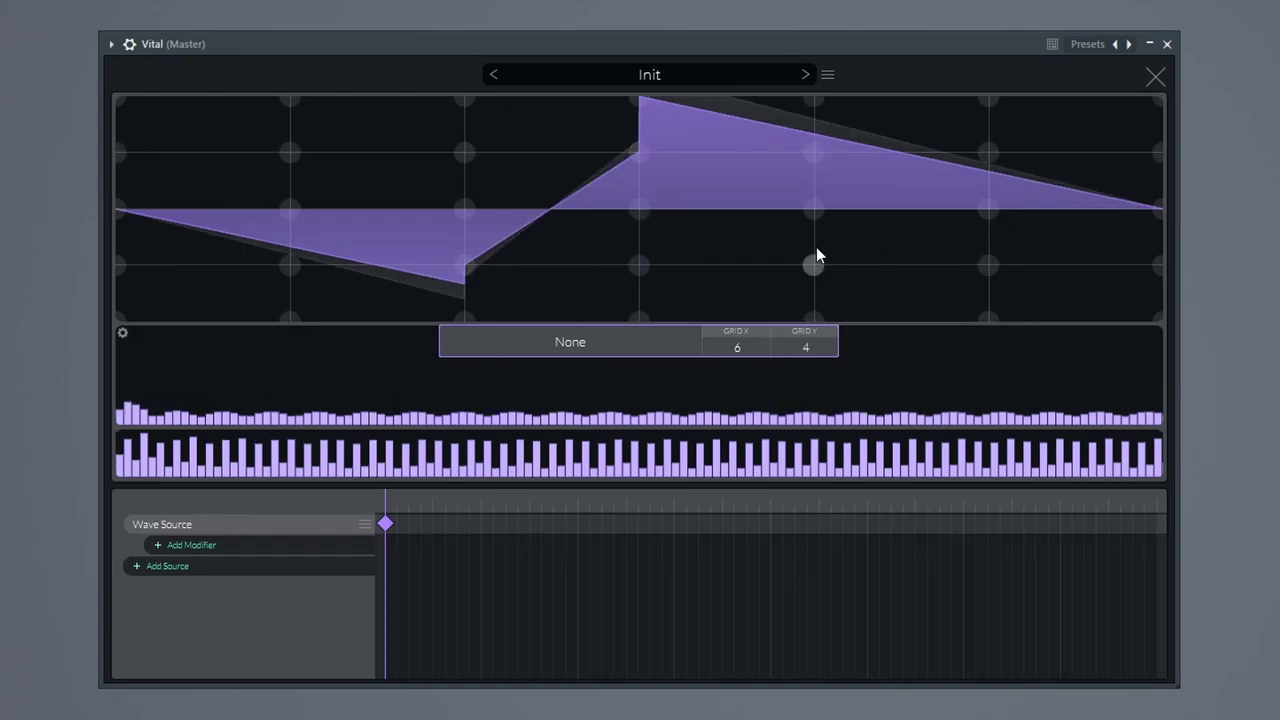
{"action": "left_click_drag", "start_coordinate": [798, 209], "coordinate": [1004, 273]}
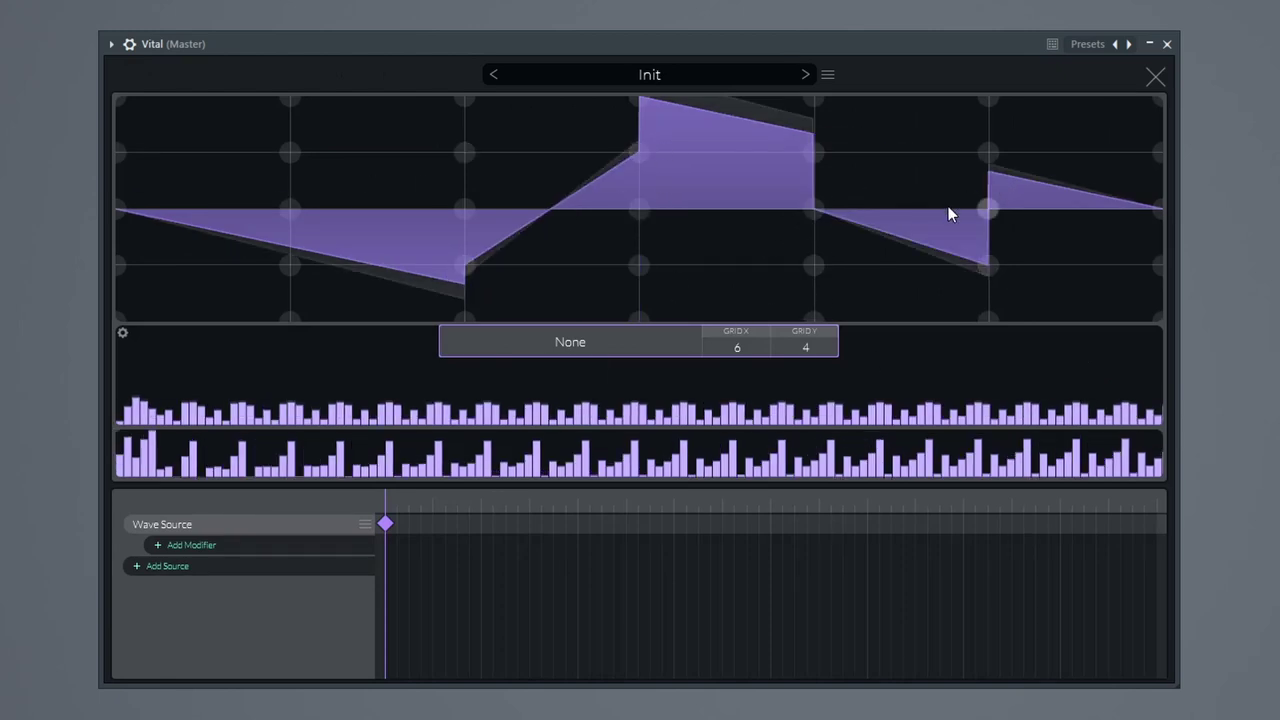
{"action": "left_click_drag", "start_coordinate": [991, 160], "coordinate": [1163, 98]}
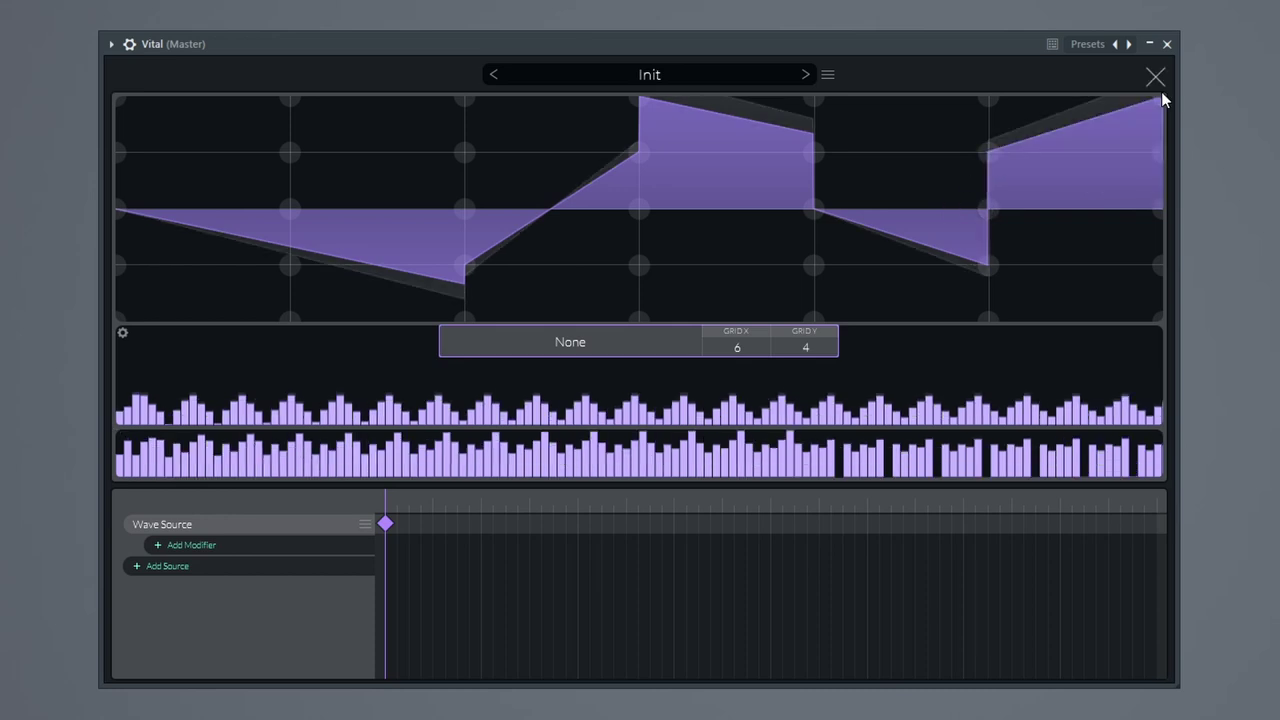
{"action": "mouse_move", "coordinate": [150, 402]}
{"action": "left_mouse_down"}
{"action": "mouse_move", "coordinate": [237, 381]}
{"action": "mouse_move", "coordinate": [466, 405]}
{"action": "mouse_move", "coordinate": [786, 391]}
{"action": "mouse_move", "coordinate": [857, 410]}
{"action": "left_mouse_up"}
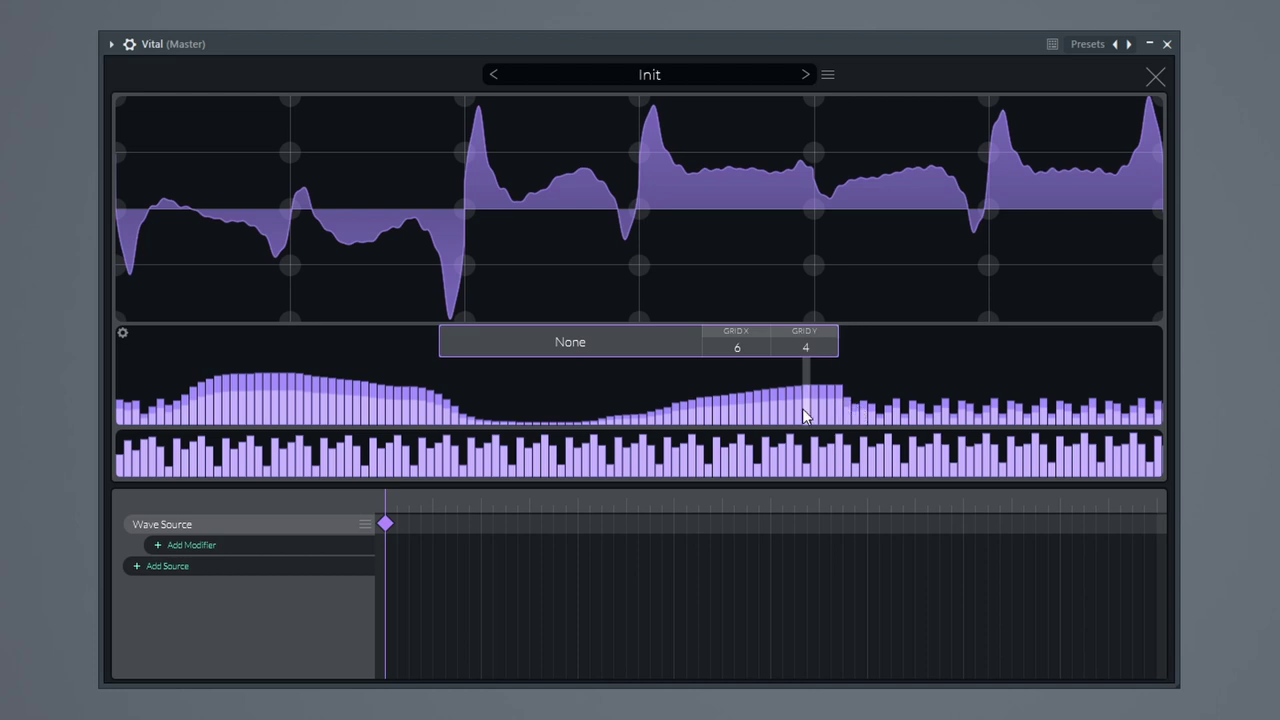
Add a Wave Source keyframe with redrawn harmonic amplitudes at the timeline's end, and morph between the keyframes using Smooth Waveform Blend.
{"action": "right_click", "coordinate": [1158, 522]}
{"action": "left_click", "coordinate": [1113, 537]}
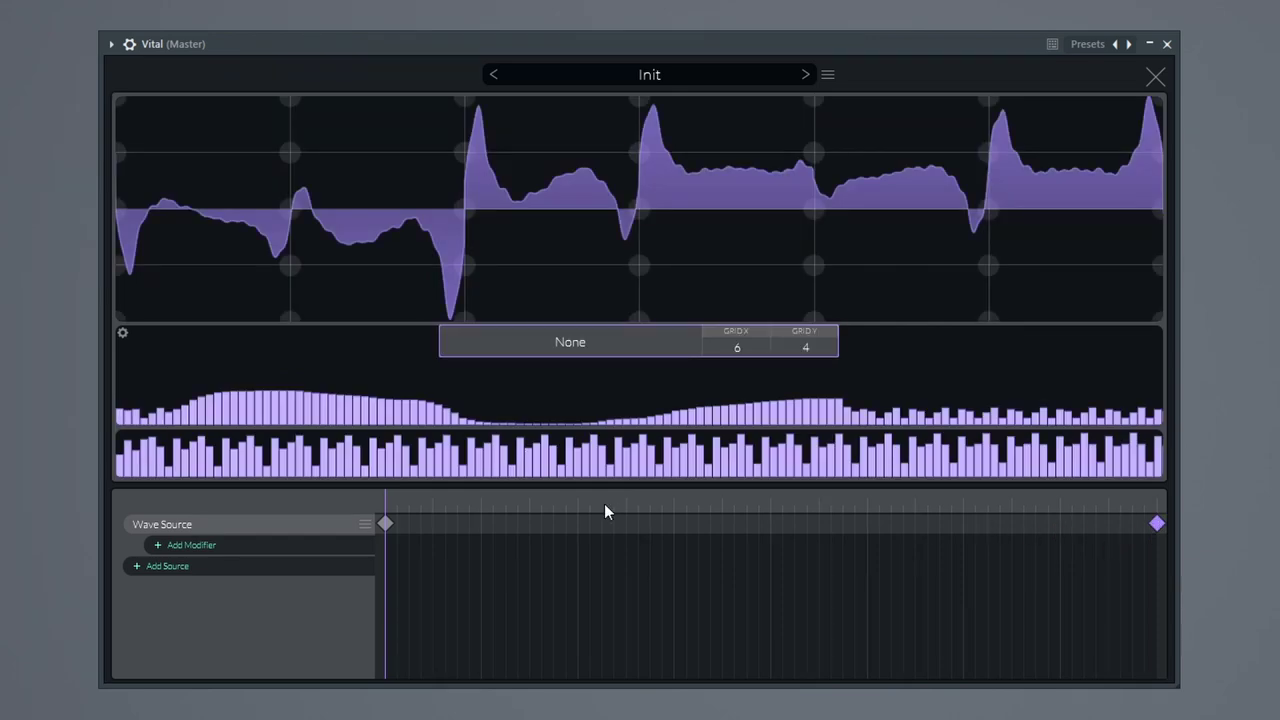
{"action": "left_click", "coordinate": [1158, 510]}
{"action": "mouse_move", "coordinate": [300, 395]}
{"action": "left_mouse_down"}
{"action": "mouse_move", "coordinate": [363, 350]}
{"action": "mouse_move", "coordinate": [600, 405]}
{"action": "mouse_move", "coordinate": [1141, 336]}
{"action": "mouse_move", "coordinate": [1099, 348]}
{"action": "mouse_move", "coordinate": [1098, 410]}
{"action": "left_mouse_up"}
{"action": "left_click_drag", "start_coordinate": [1151, 514], "coordinate": [439, 492]}
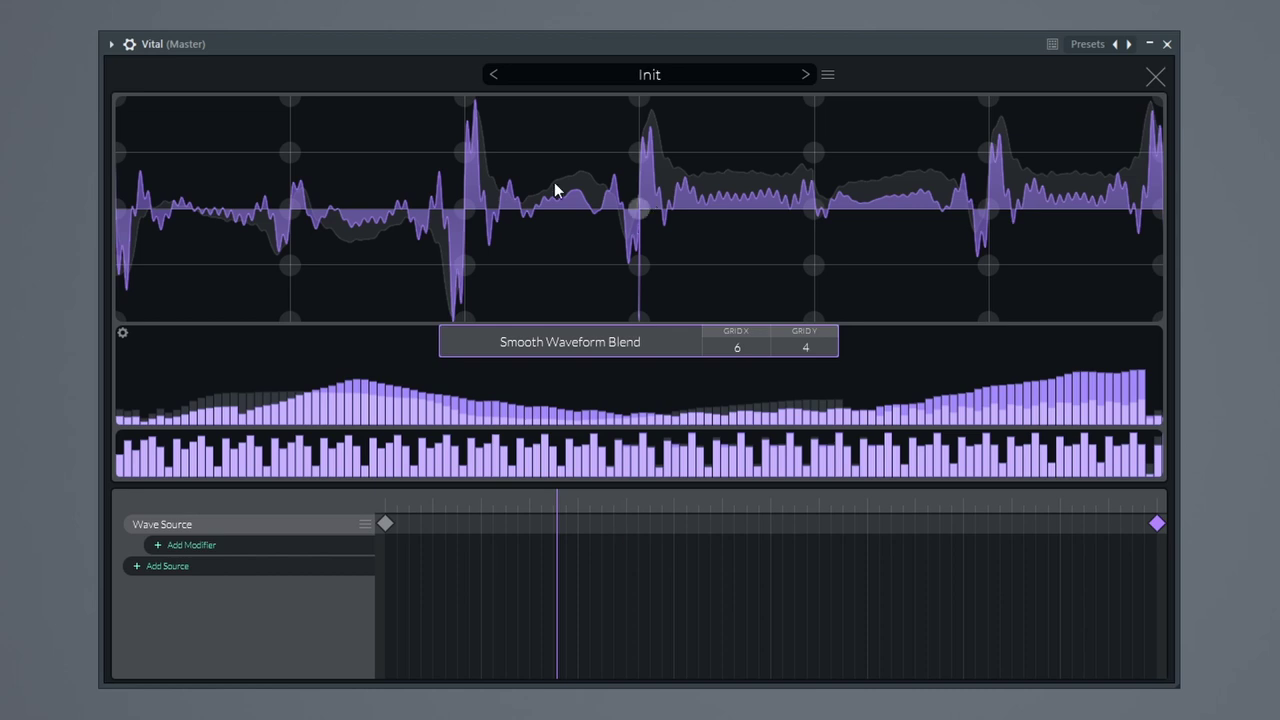
Leave the wavetable editor, then view oscillator 1's wavetable in 3D while sweeping its frame position.
{"action": "left_click", "coordinate": [1152, 80]}
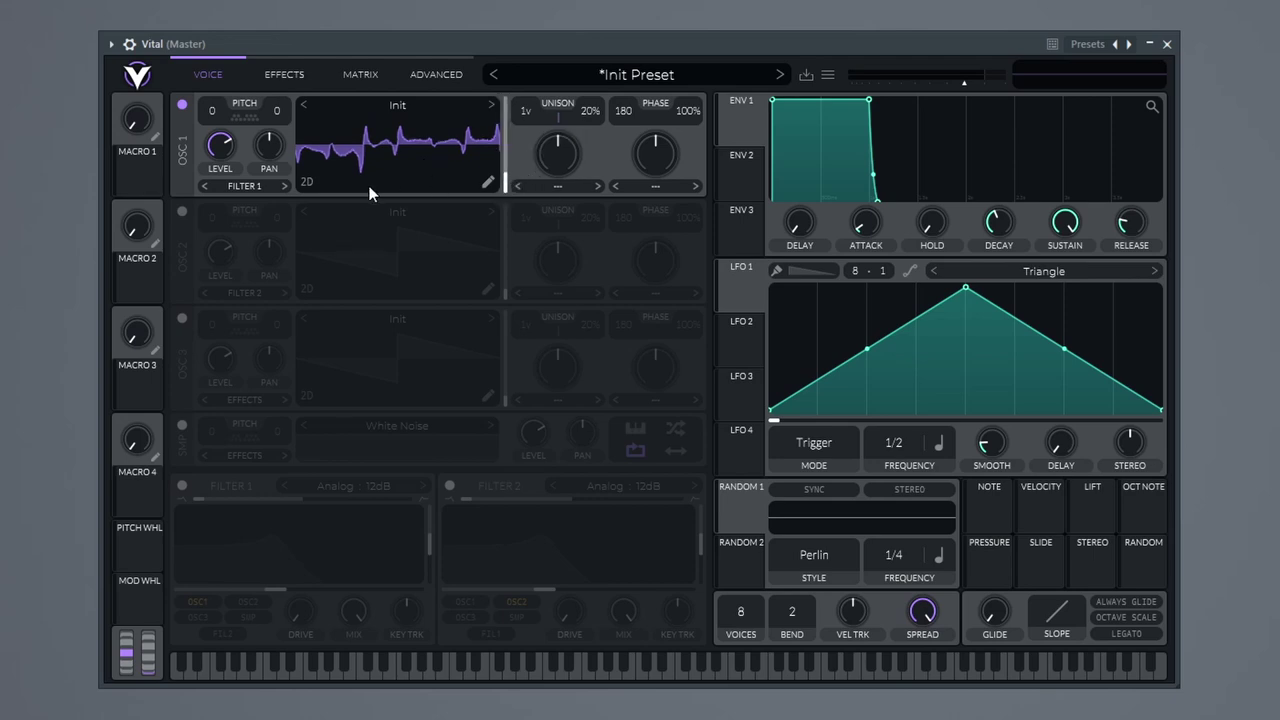
{"action": "left_click", "coordinate": [307, 182]}
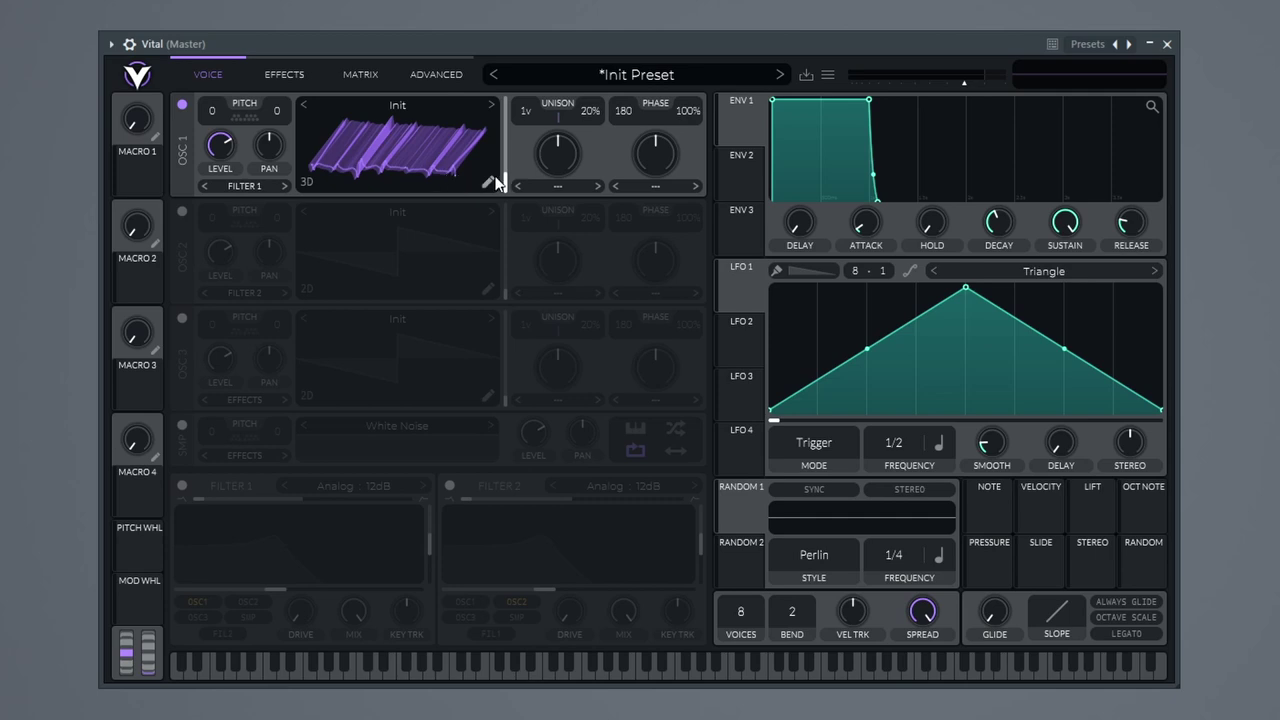
{"action": "left_click_drag", "start_coordinate": [384, 168], "coordinate": [414, 148]}
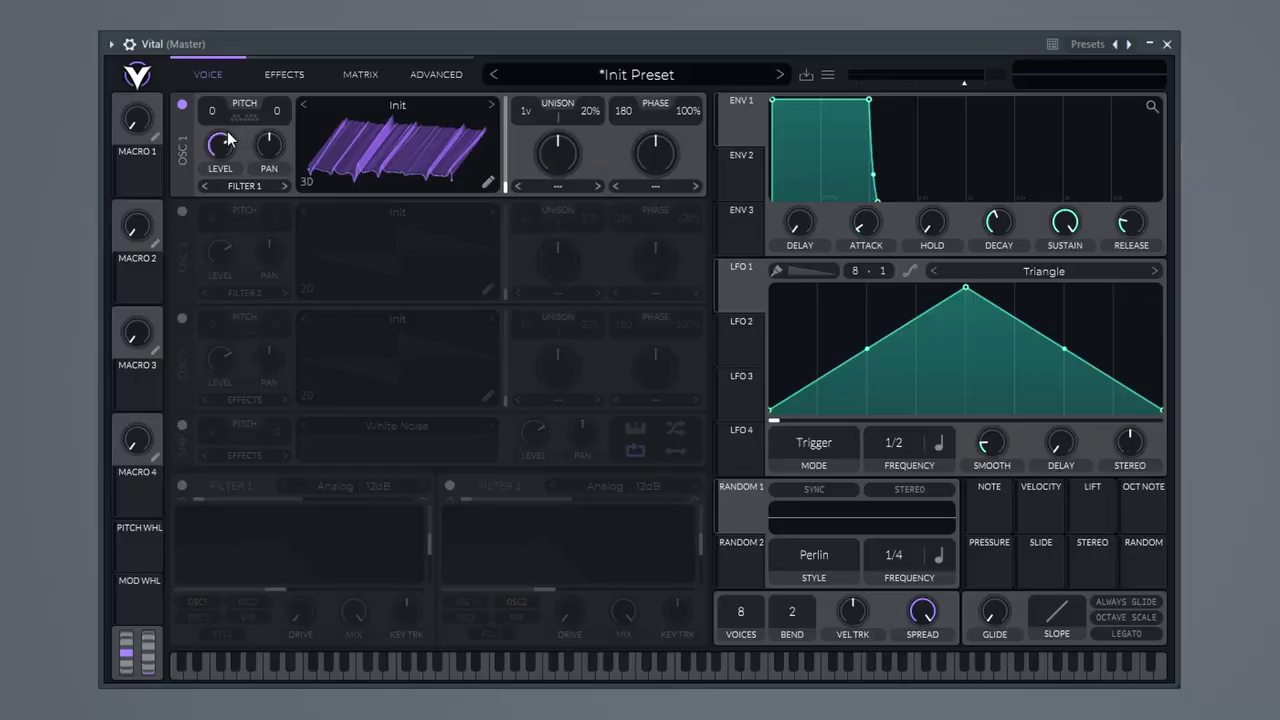
Switch oscillators 2 and 3 on and off again, and turn oscillator 1 off.
{"action": "left_click", "coordinate": [183, 212]}
{"action": "left_click", "coordinate": [184, 316]}
{"action": "left_click", "coordinate": [184, 316]}
{"action": "left_click", "coordinate": [182, 213]}
{"action": "left_click", "coordinate": [180, 106]}
{"action": "left_click", "coordinate": [180, 106]}
{"action": "left_click", "coordinate": [180, 106]}
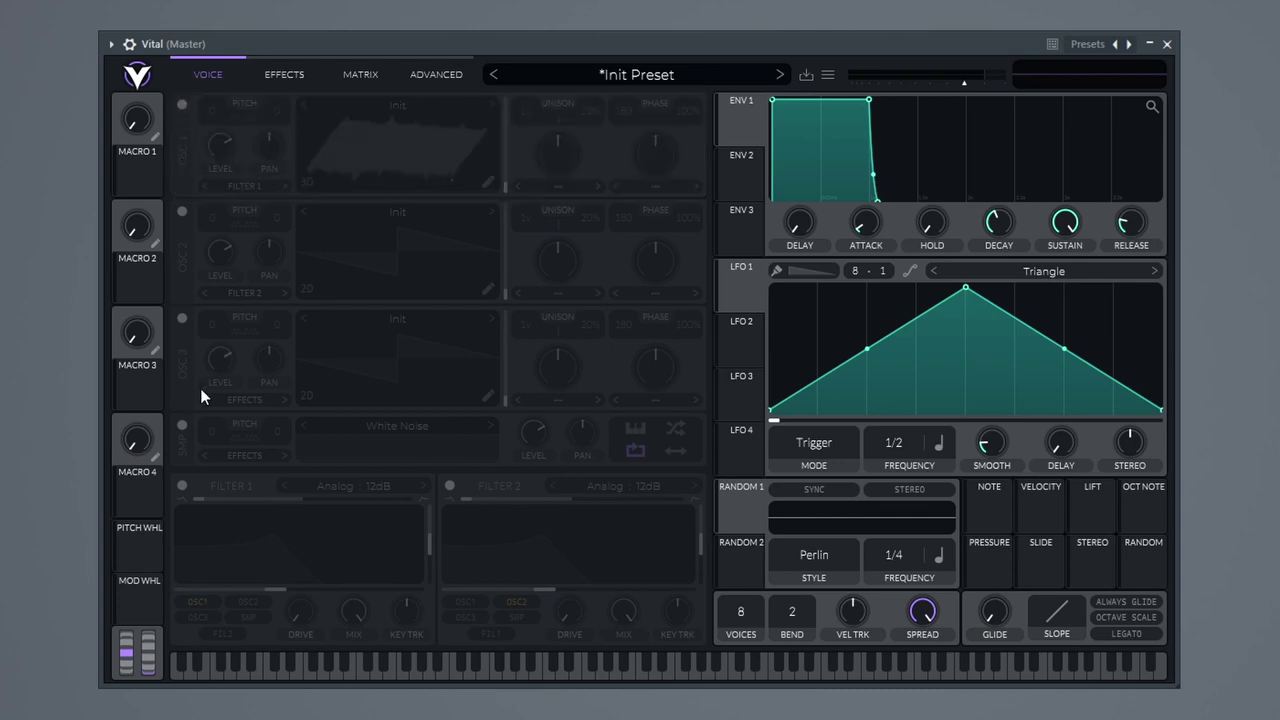
Turn on the sampler and step through the built-in samples to Pink Noise.
{"action": "left_click", "coordinate": [183, 427]}
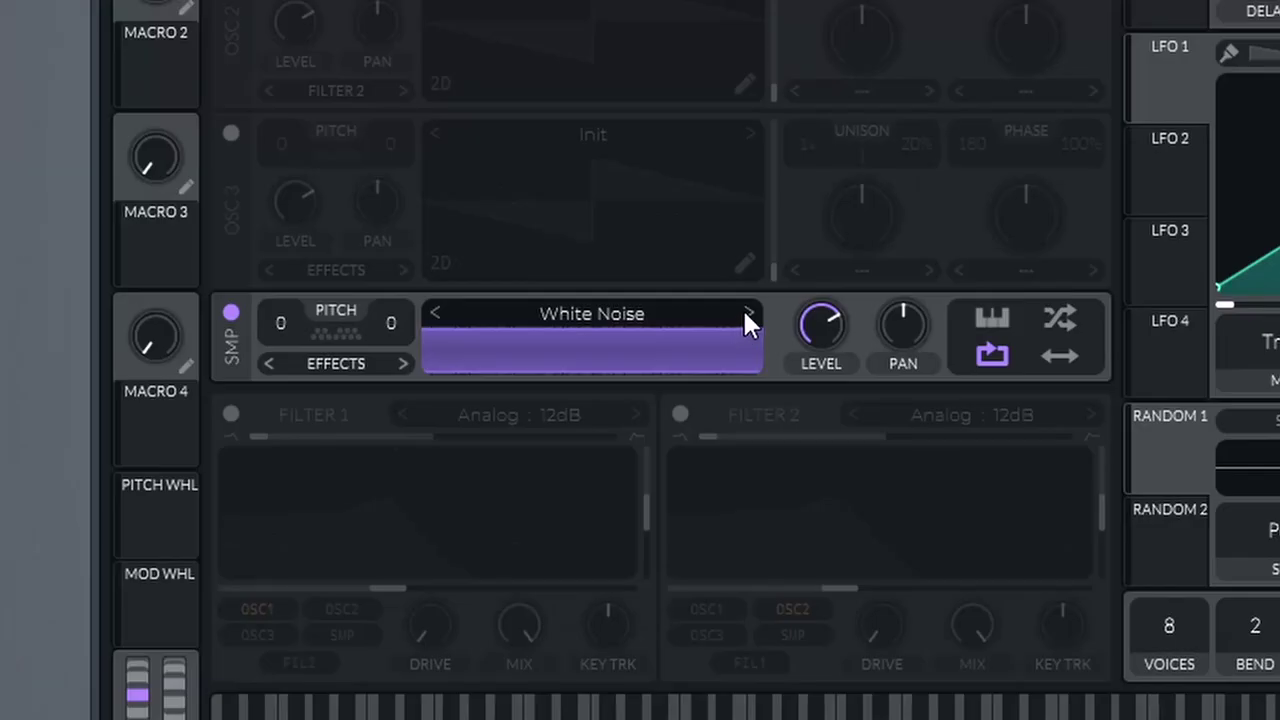
{"action": "left_click", "coordinate": [490, 425]}
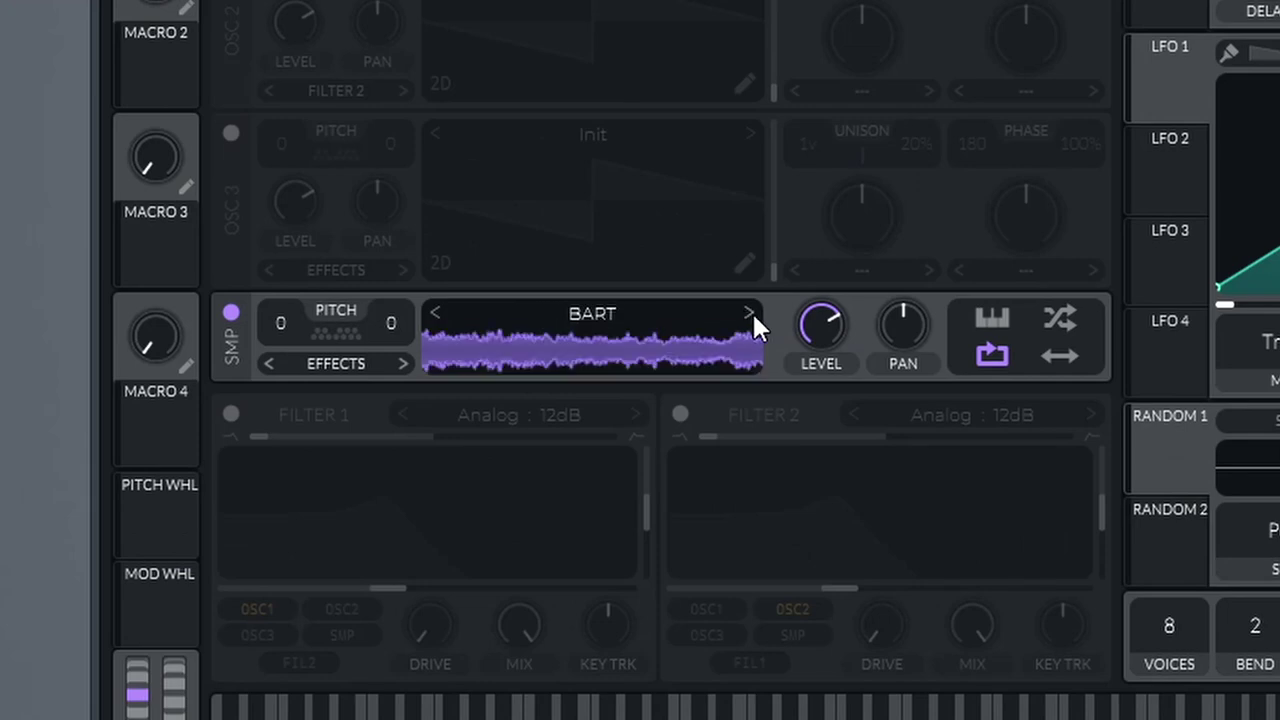
{"action": "left_click", "coordinate": [751, 313]}
{"action": "left_click", "coordinate": [751, 313]}
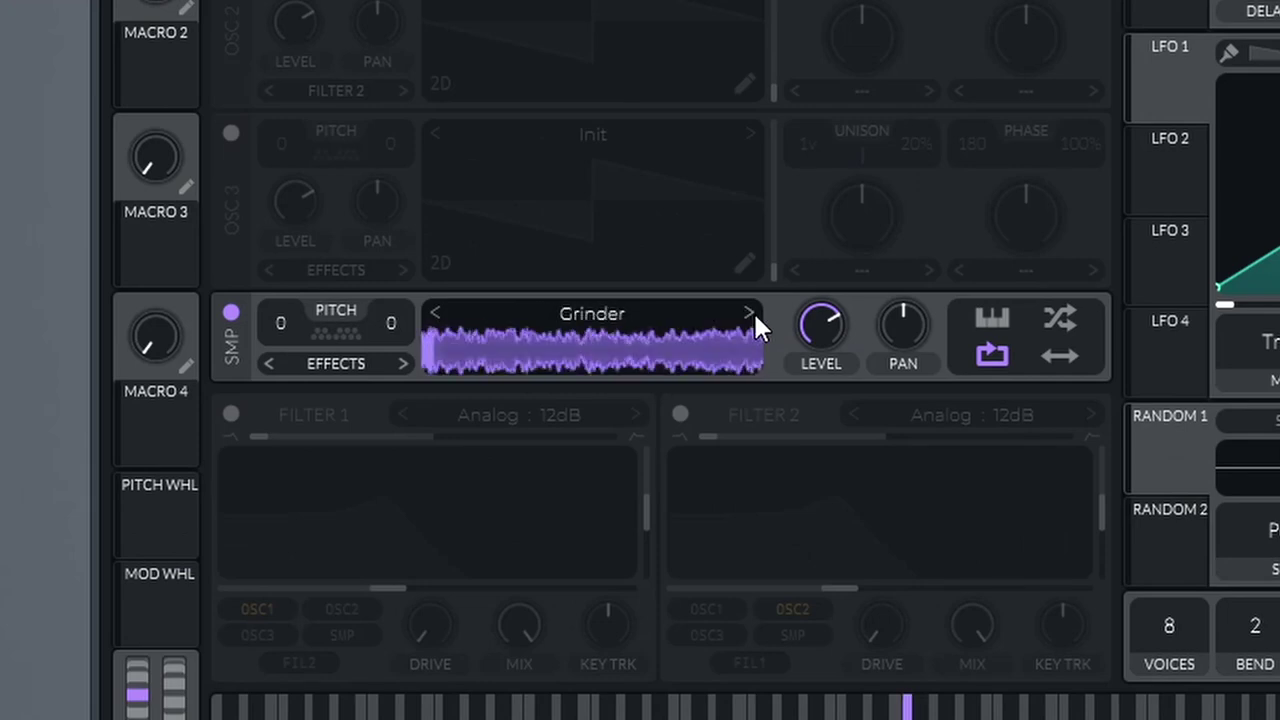
{"action": "left_click", "coordinate": [750, 313]}
{"action": "left_click", "coordinate": [750, 313]}
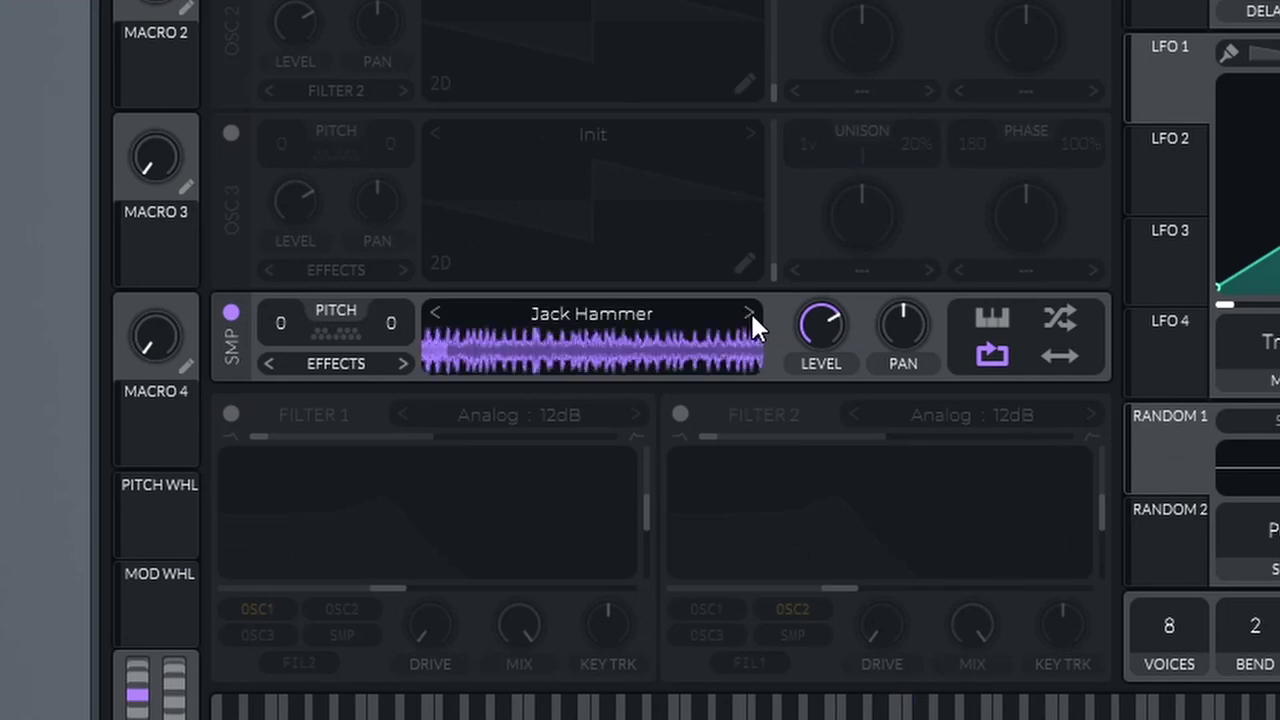
{"action": "left_click", "coordinate": [750, 313]}
{"action": "left_click", "coordinate": [750, 313]}
{"action": "left_click", "coordinate": [750, 313]}
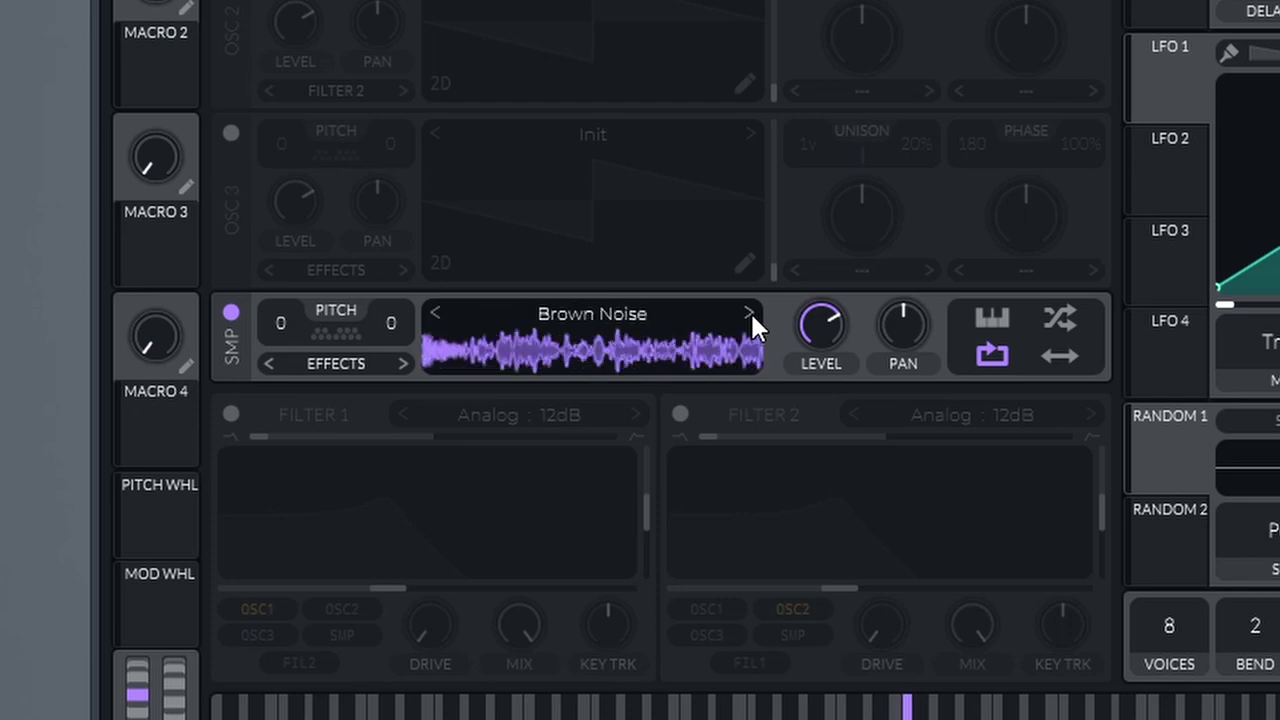
{"action": "left_click", "coordinate": [750, 313]}
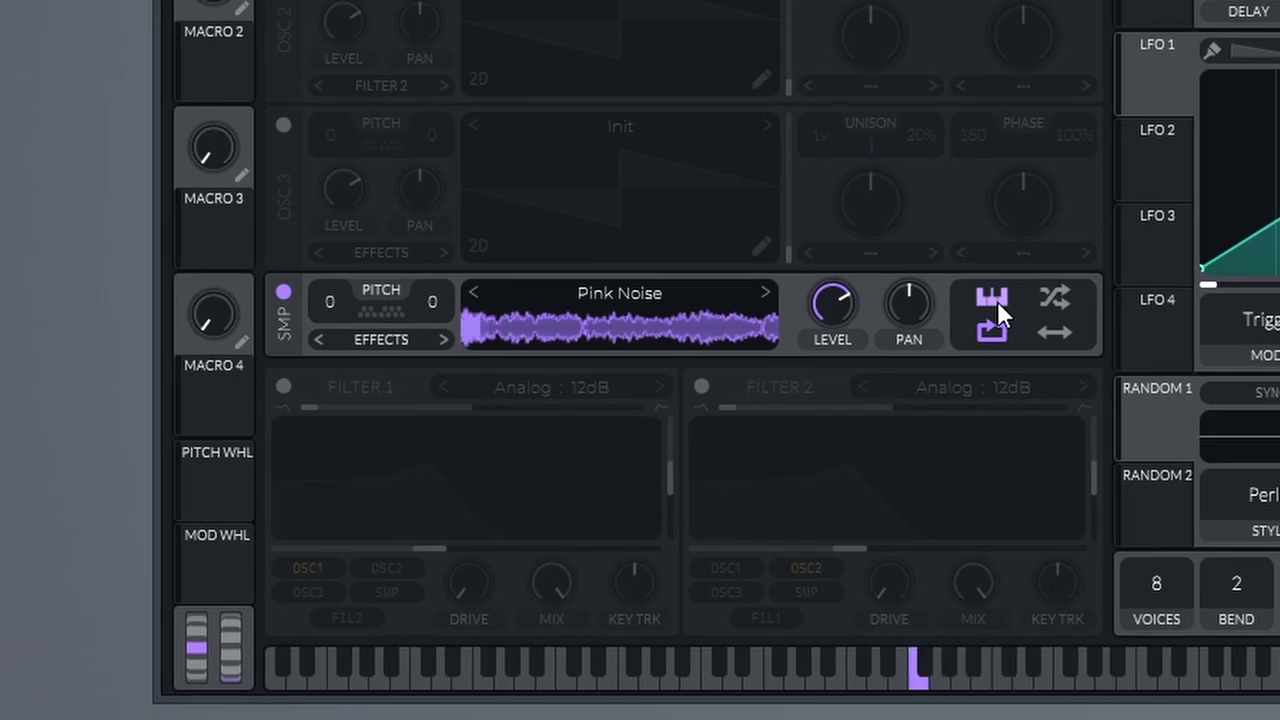
Try out the sampler's keyboard tracking, random start, loop and bounce playback options.
{"action": "left_click", "coordinate": [993, 298]}
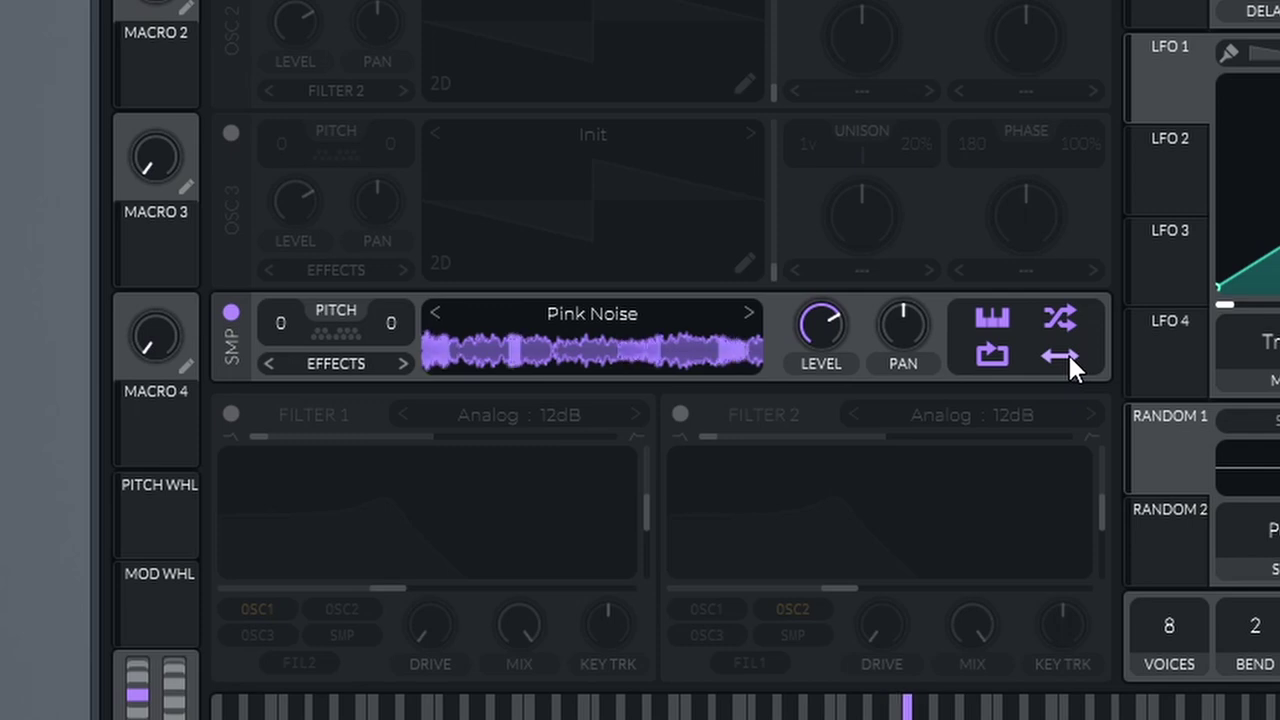
{"action": "left_click", "coordinate": [992, 355]}
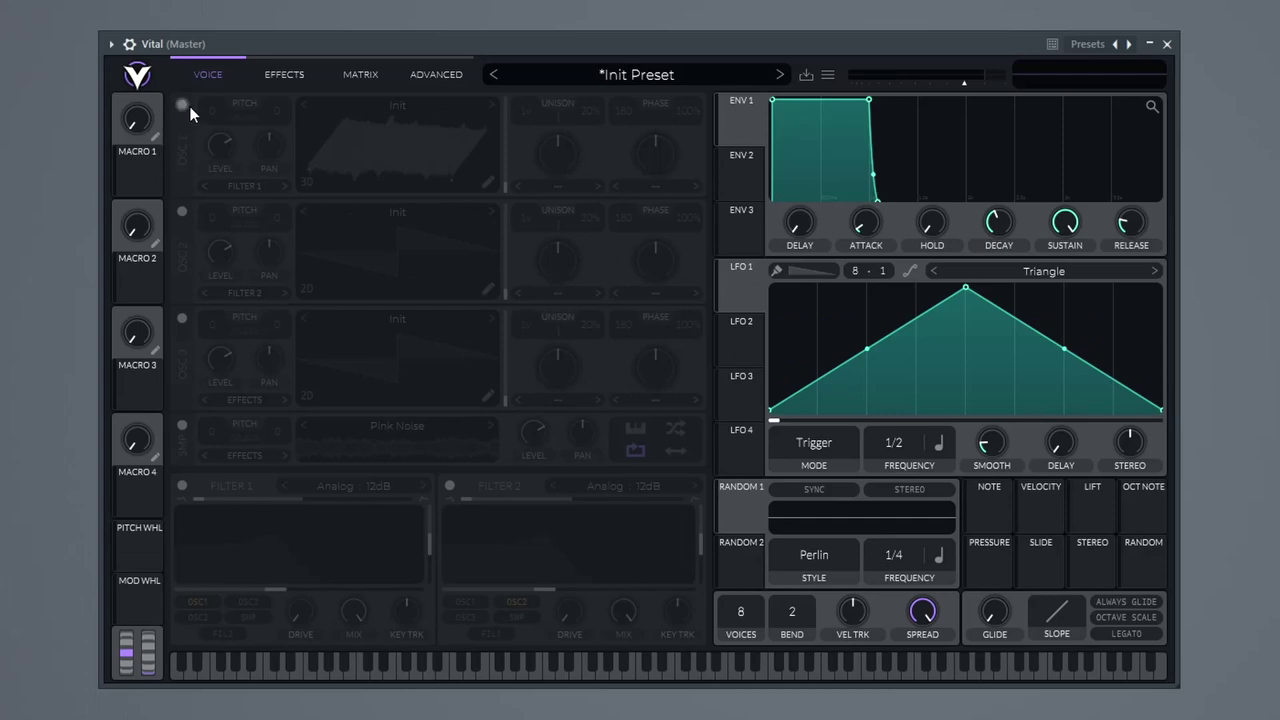
Turn on oscillator 1 and try out its pitch controls, sweeping transpose down to -48 and fine tune, then restoring both to 0.
{"action": "left_click", "coordinate": [184, 105]}
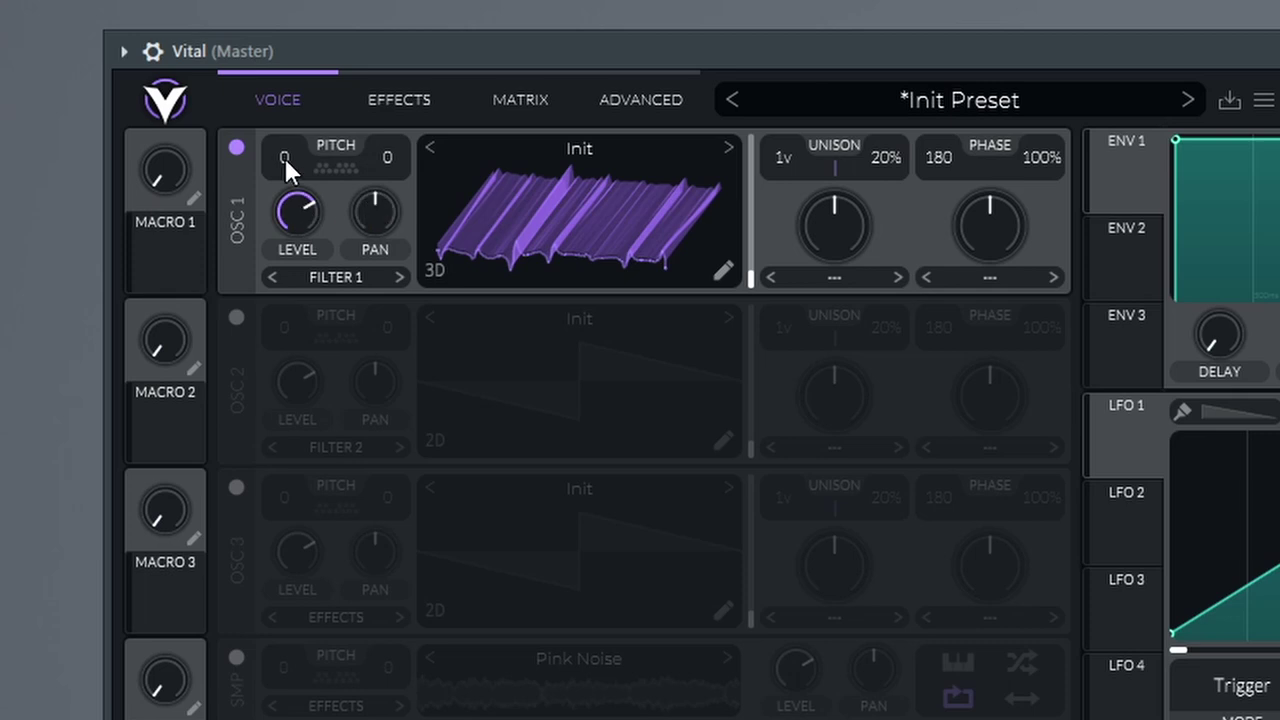
{"action": "left_click_drag", "start_coordinate": [285, 158], "coordinate": [278, 719]}
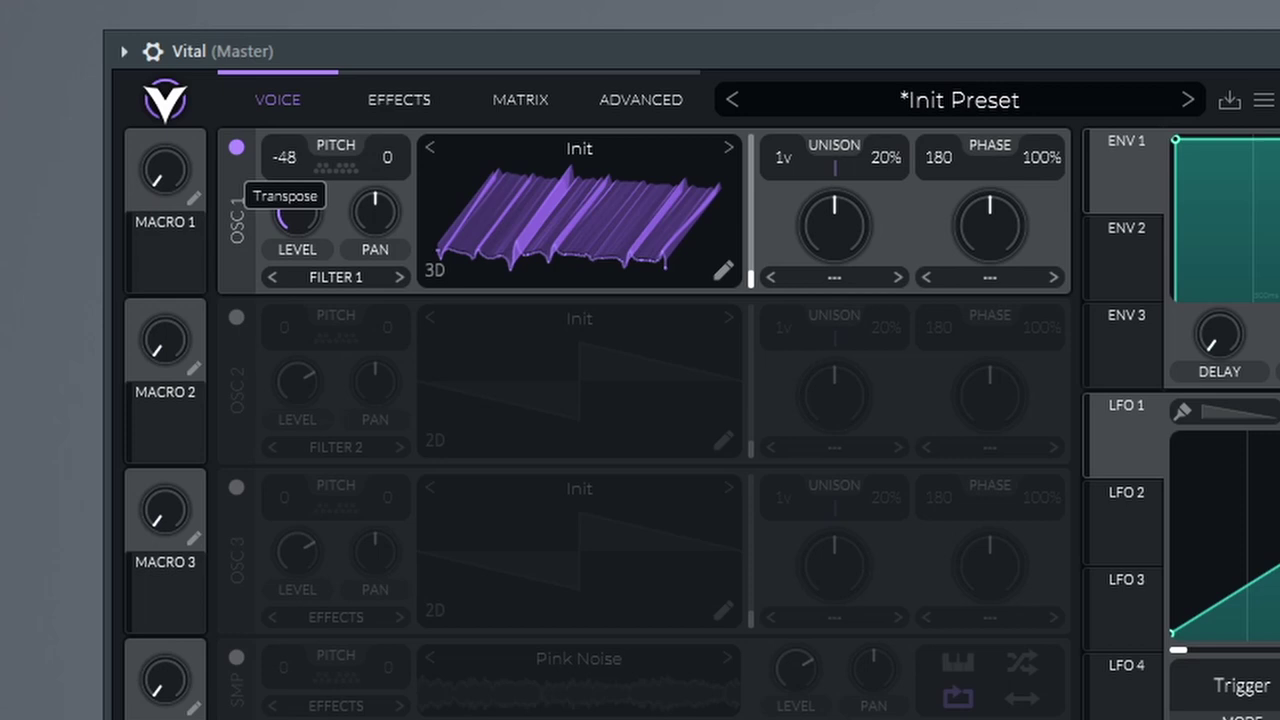
{"action": "left_click_drag", "start_coordinate": [278, 719], "coordinate": [298, 361]}
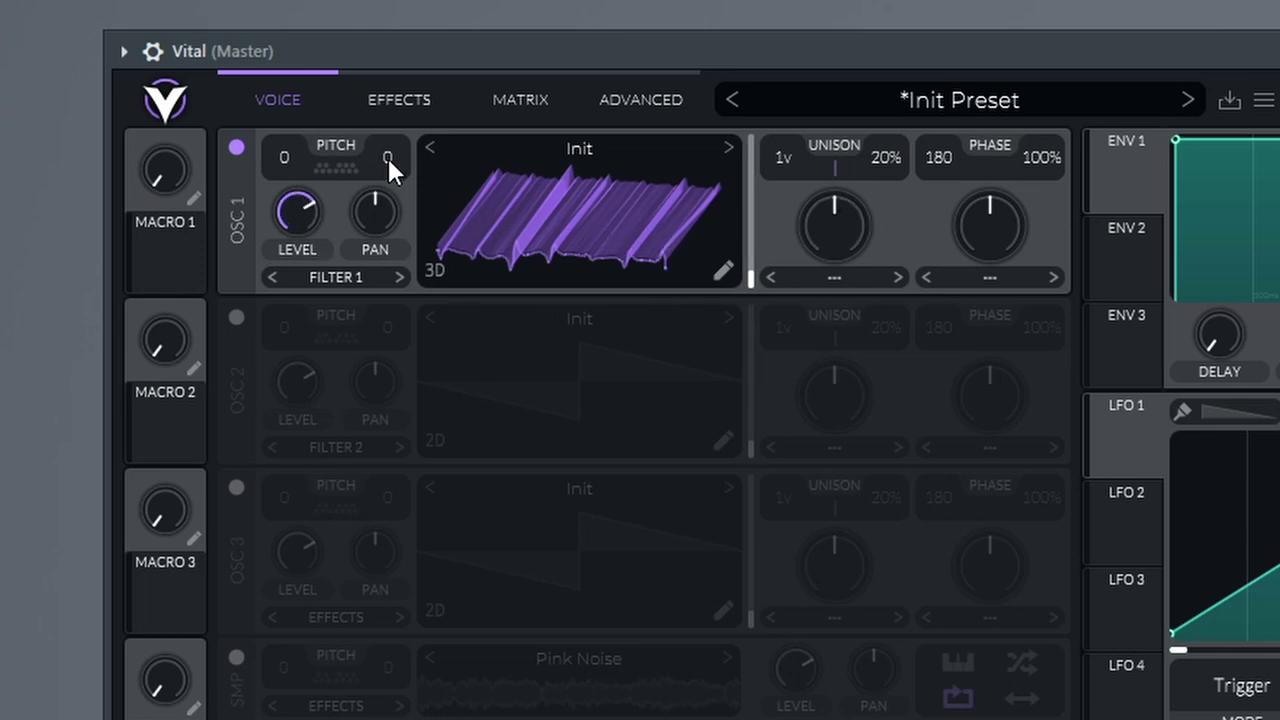
{"action": "left_click_drag", "start_coordinate": [376, 156], "coordinate": [384, 40]}
{"action": "left_click_drag", "start_coordinate": [388, 159], "coordinate": [355, 388]}
Switch oscillator 1's wavetable display through the spectral view to 2D and step through the wavetables to White Noise.
{"action": "left_click", "coordinate": [435, 271]}
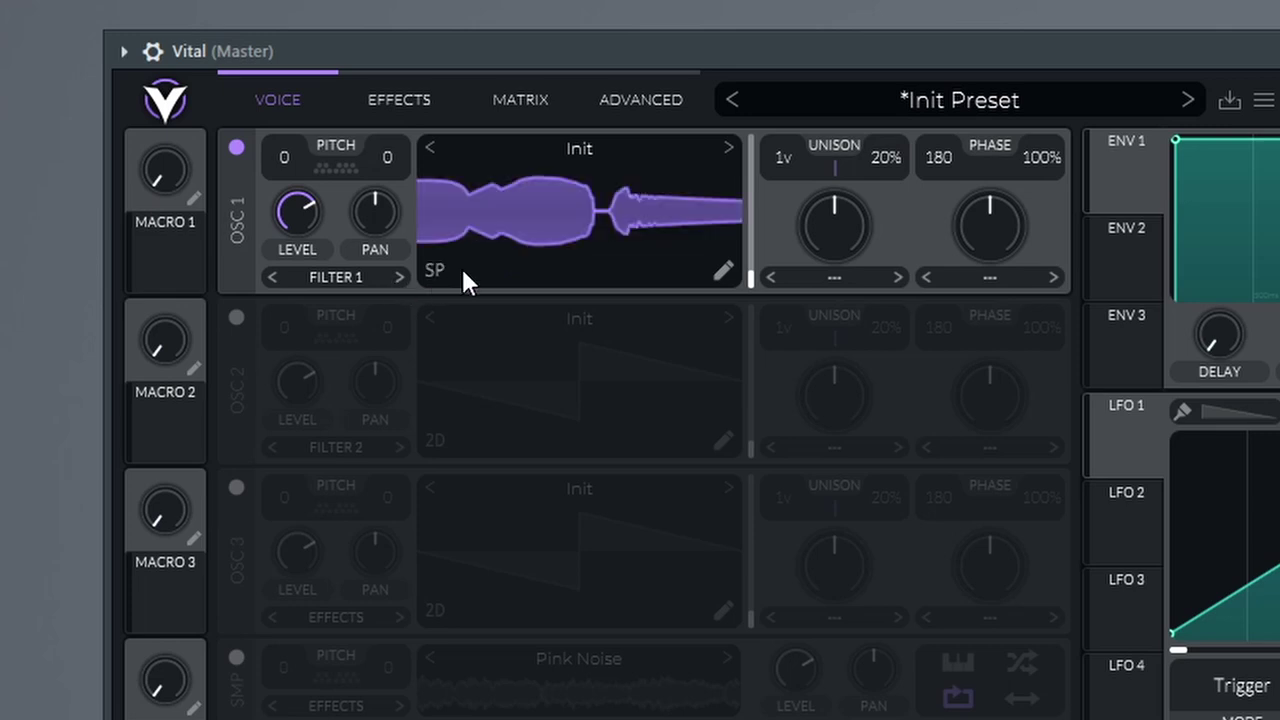
{"action": "left_click", "coordinate": [435, 271]}
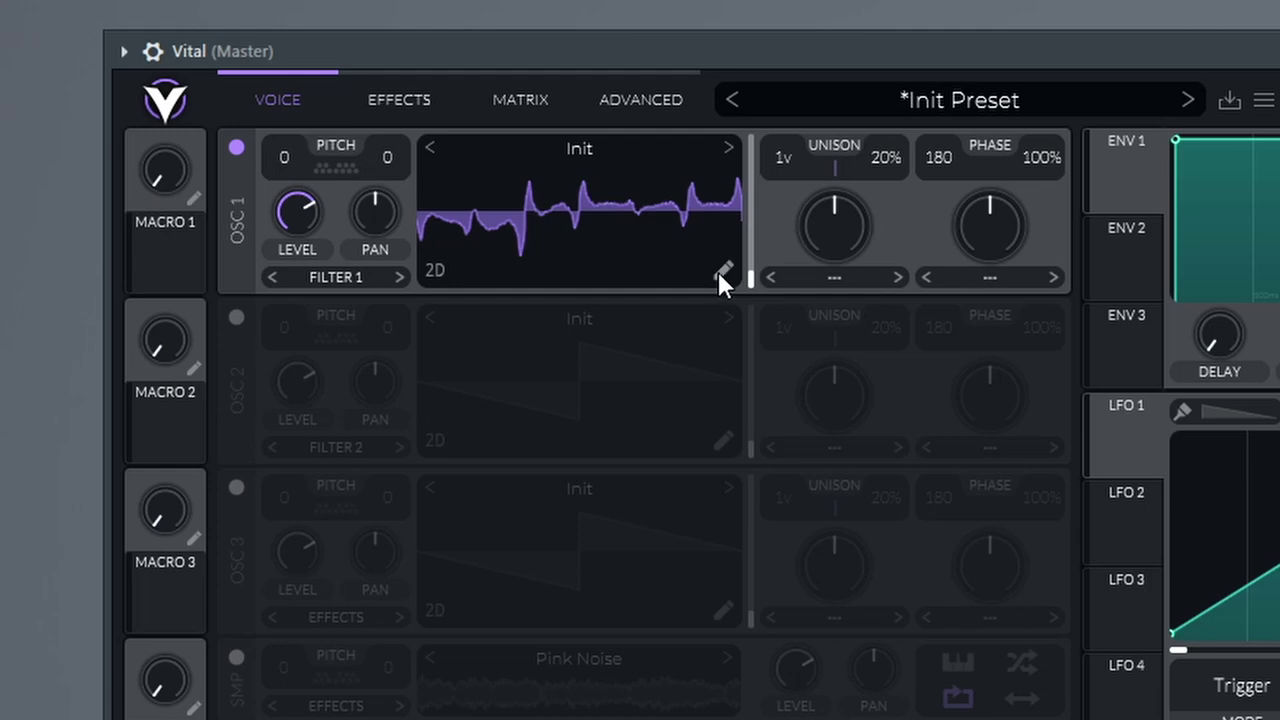
{"action": "left_click", "coordinate": [728, 147]}
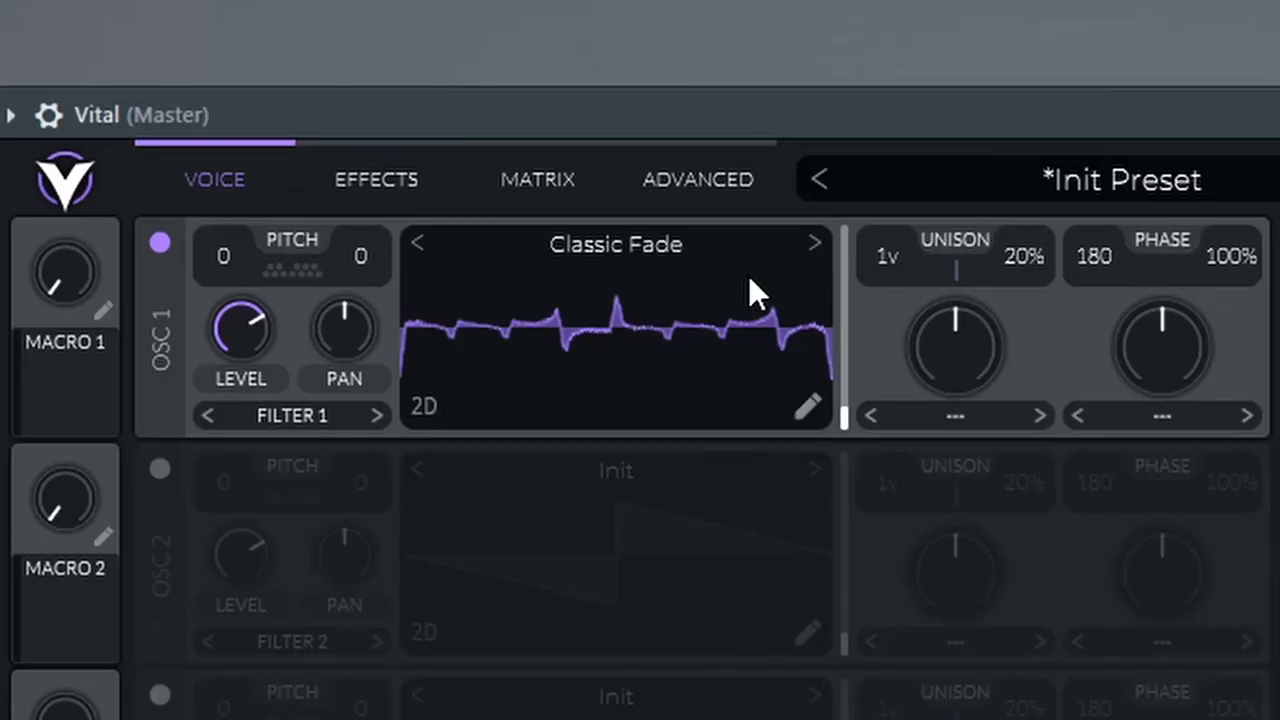
{"action": "left_click", "coordinate": [728, 147]}
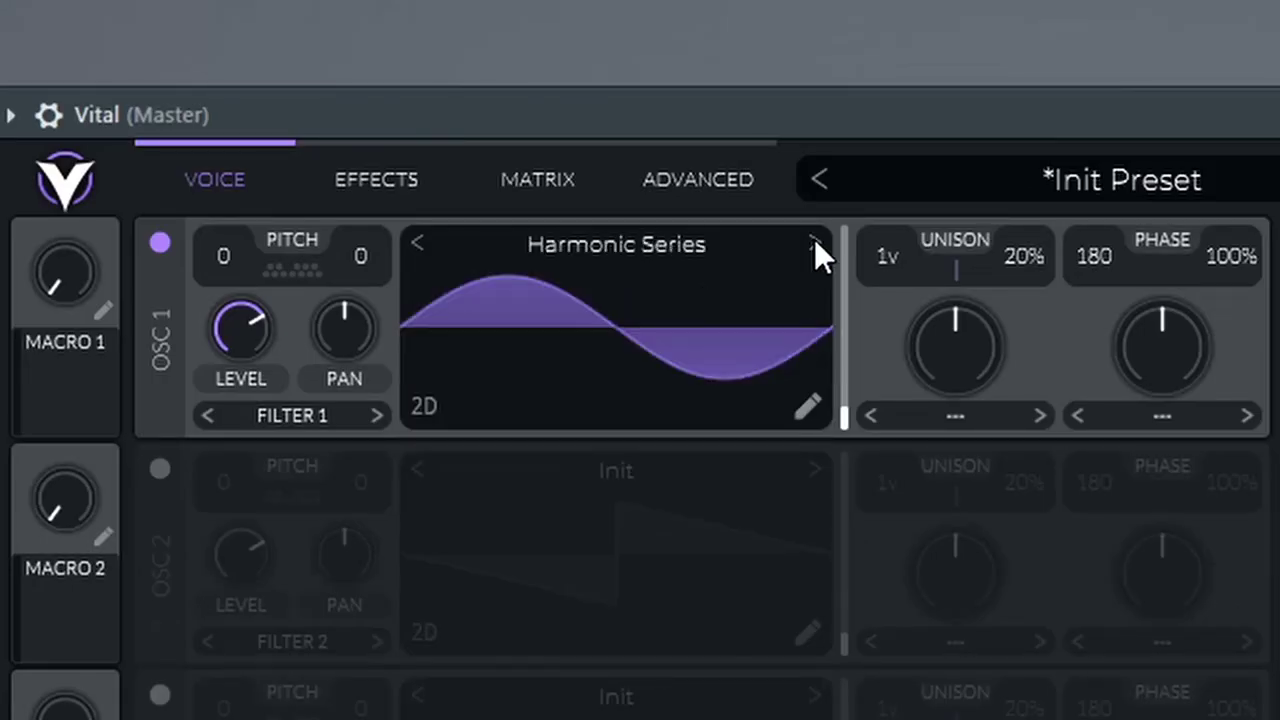
{"action": "left_click", "coordinate": [814, 245]}
{"action": "left_click", "coordinate": [814, 245]}
{"action": "left_click", "coordinate": [814, 245]}
{"action": "left_click", "coordinate": [814, 245]}
{"action": "left_click", "coordinate": [814, 244]}
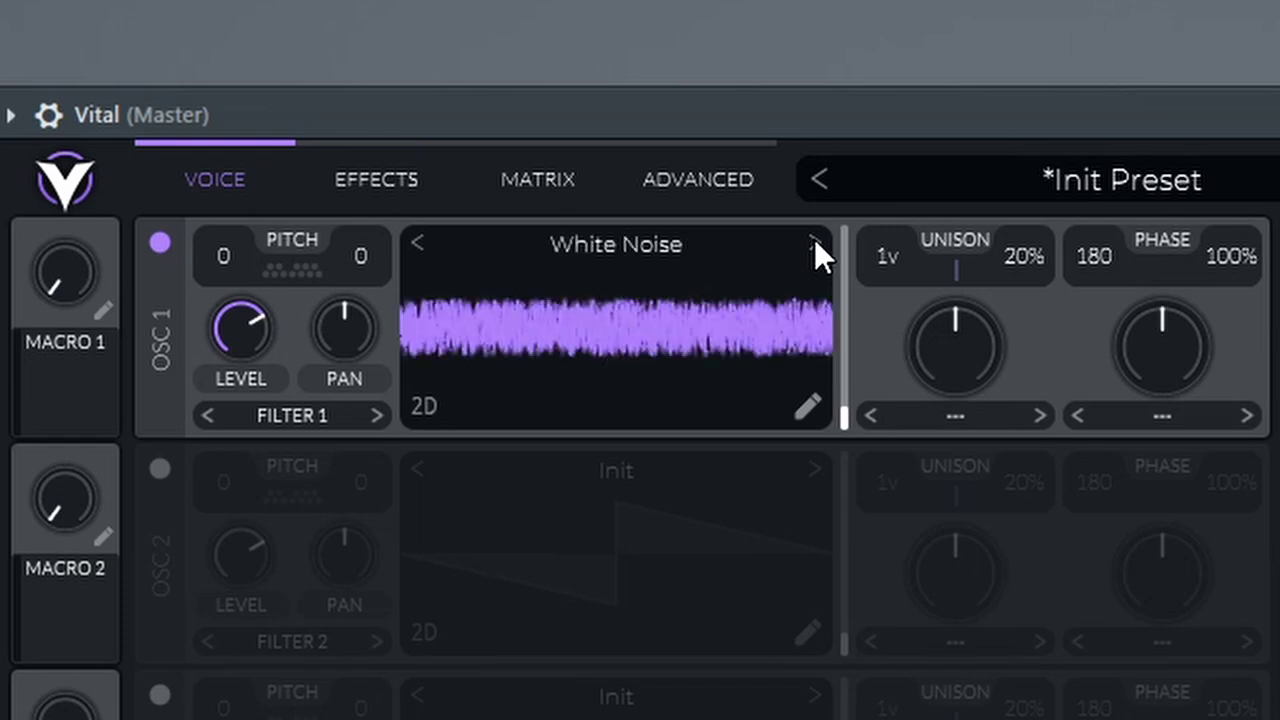
{"action": "left_click", "coordinate": [814, 244]}
{"action": "left_click", "coordinate": [418, 246]}
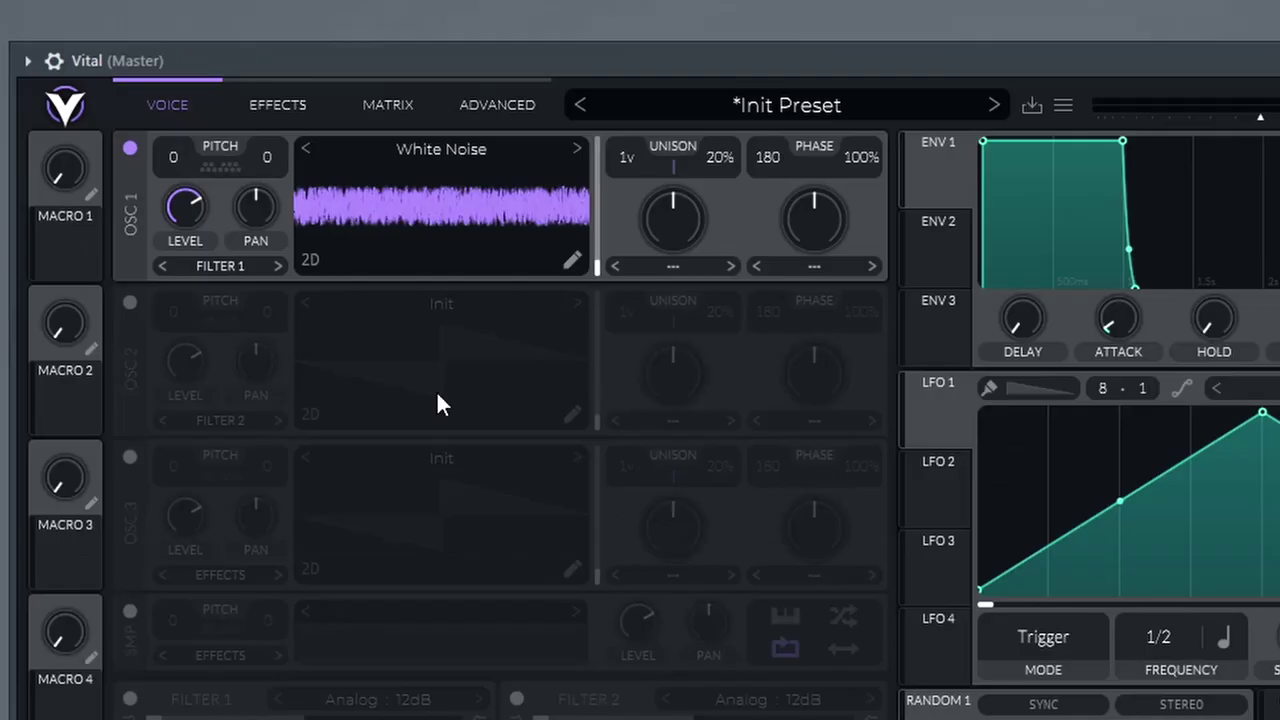
Open oscillator 1's wavetable browser and look through the list of available wavetables.
{"action": "left_click", "coordinate": [437, 152]}
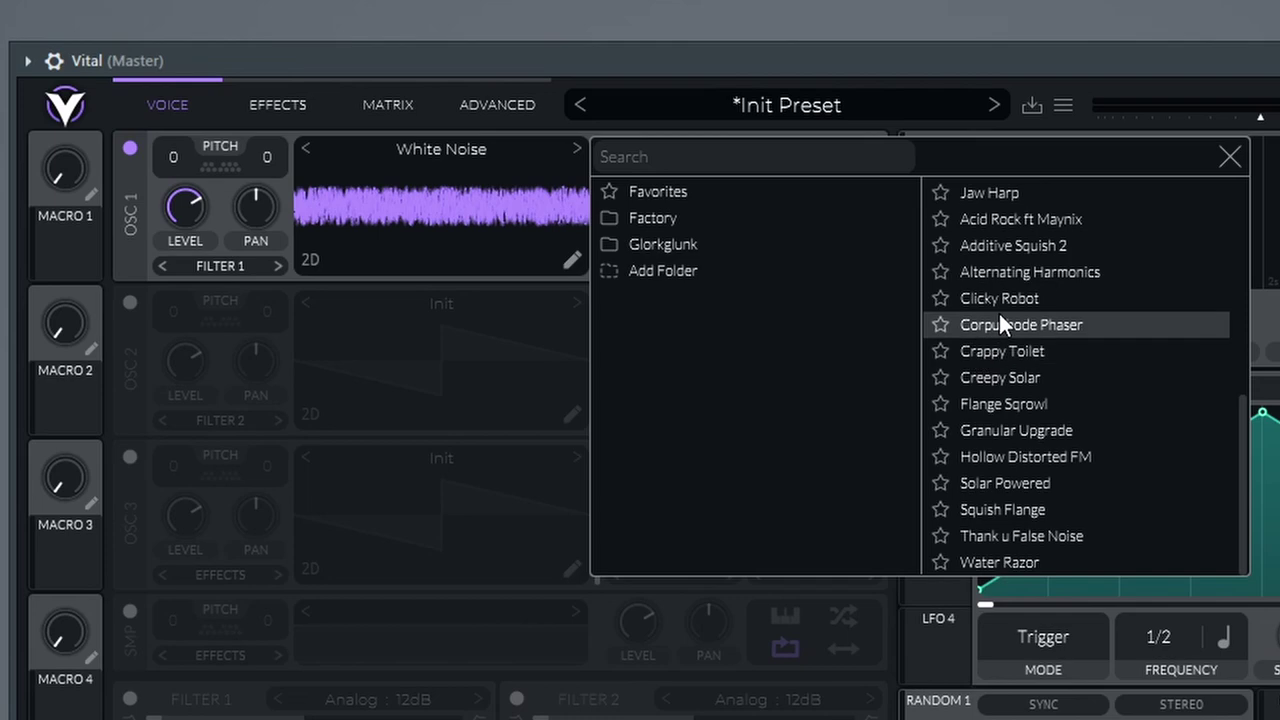
{"action": "scroll", "coordinate": [995, 400], "scroll_direction": "up", "scroll_amount": 5}
{"action": "scroll", "coordinate": [1030, 450], "scroll_direction": "down", "scroll_amount": 3}
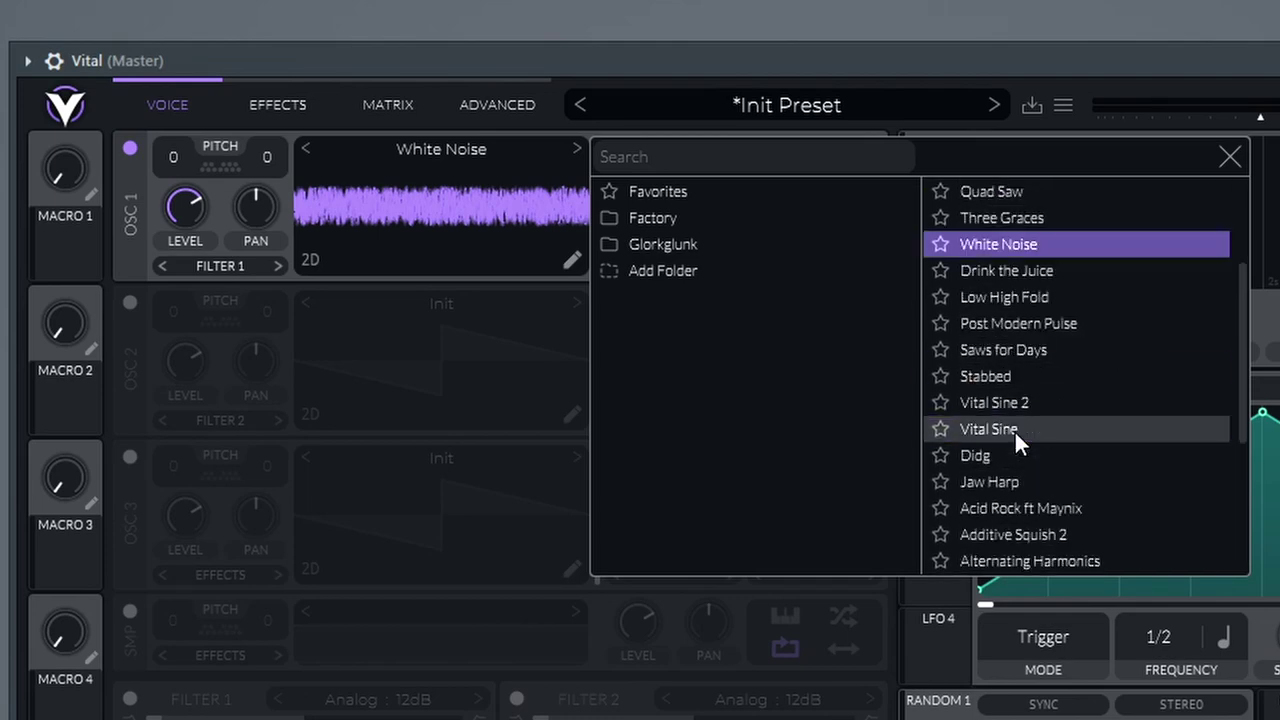
{"action": "left_click", "coordinate": [1030, 420]}
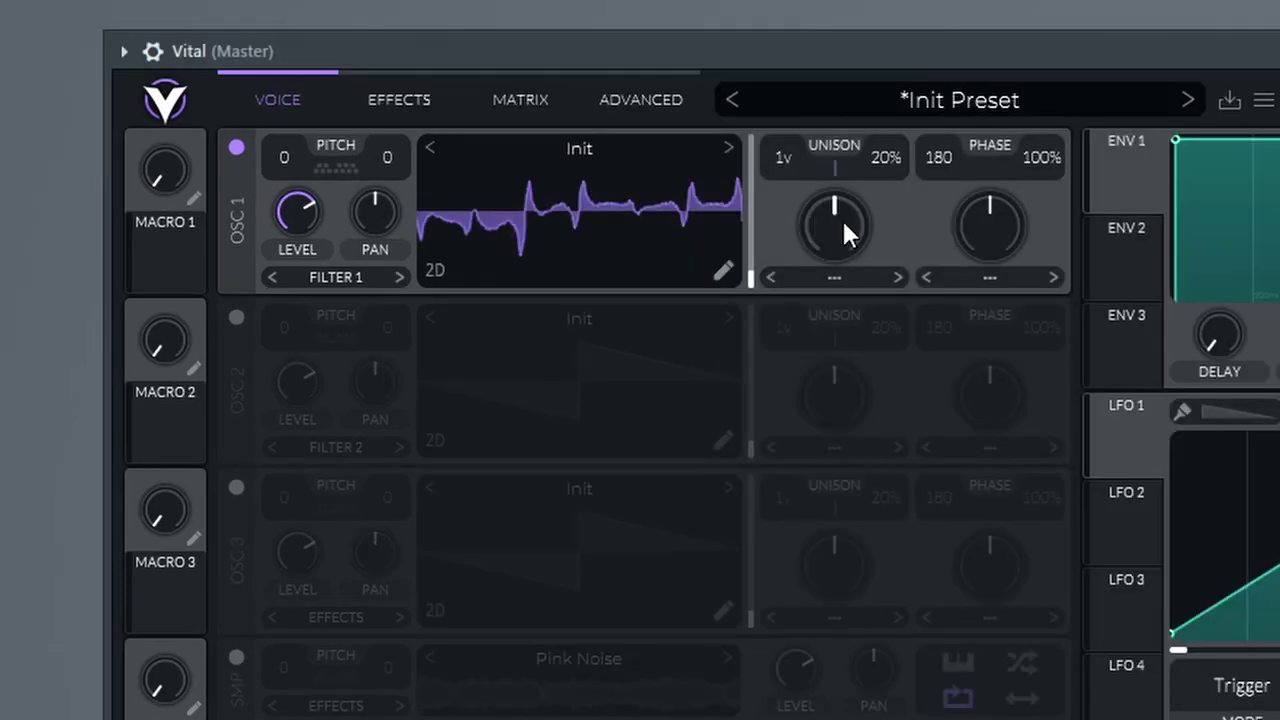
Try out the Smear and Phase Disperse spectral morphs on oscillator 1, sweeping the morph amount of each.
{"action": "left_click", "coordinate": [834, 278]}
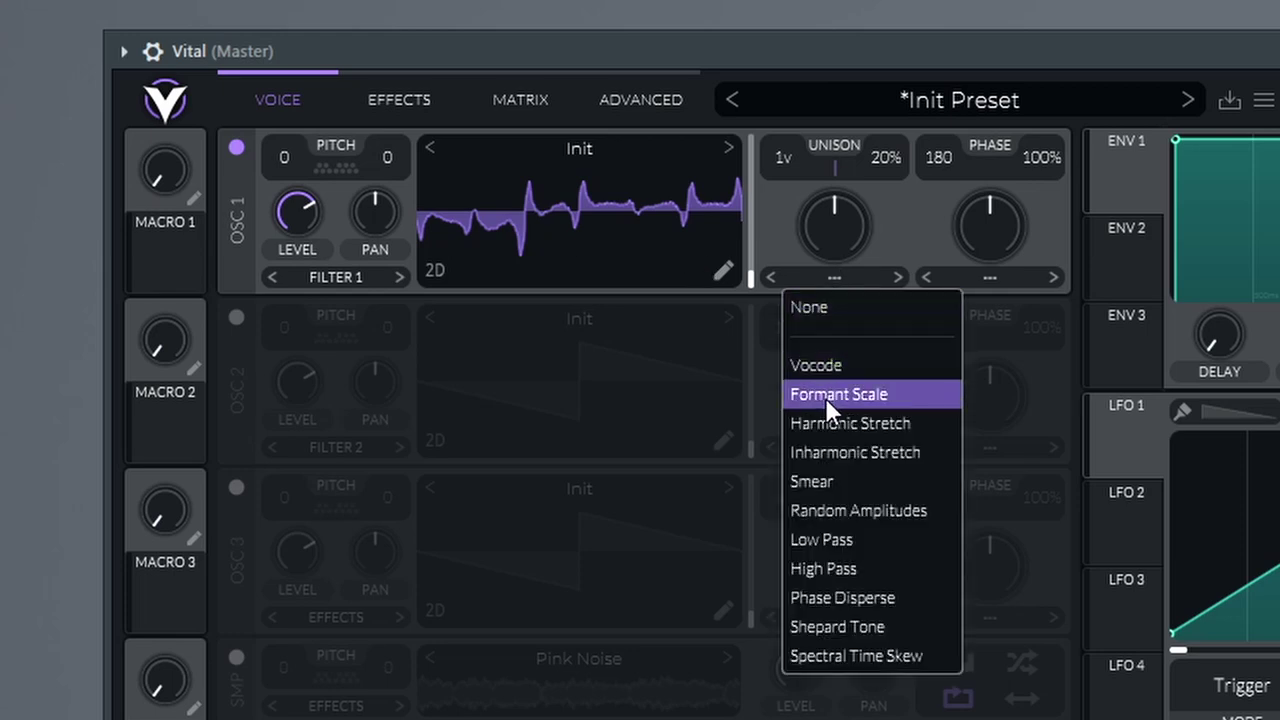
{"action": "left_click", "coordinate": [827, 482]}
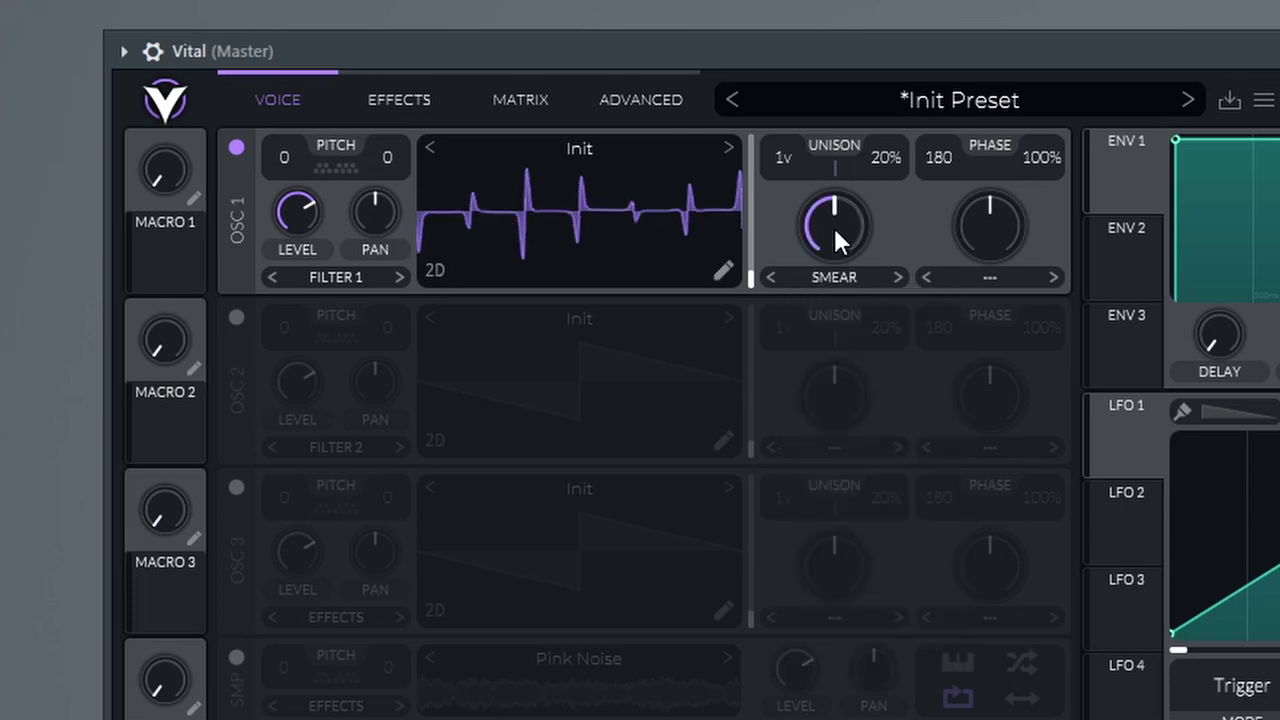
{"action": "mouse_move", "coordinate": [830, 226]}
{"action": "left_mouse_down"}
{"action": "mouse_move", "coordinate": [843, 216]}
{"action": "mouse_move", "coordinate": [908, 312]}
{"action": "mouse_move", "coordinate": [940, 412]}
{"action": "mouse_move", "coordinate": [873, 200]}
{"action": "mouse_move", "coordinate": [857, 343]}
{"action": "mouse_move", "coordinate": [827, 226]}
{"action": "mouse_move", "coordinate": [867, 140]}
{"action": "mouse_move", "coordinate": [837, 262]}
{"action": "mouse_move", "coordinate": [859, 103]}
{"action": "mouse_move", "coordinate": [827, 239]}
{"action": "left_mouse_up"}
{"action": "left_click", "coordinate": [843, 280]}
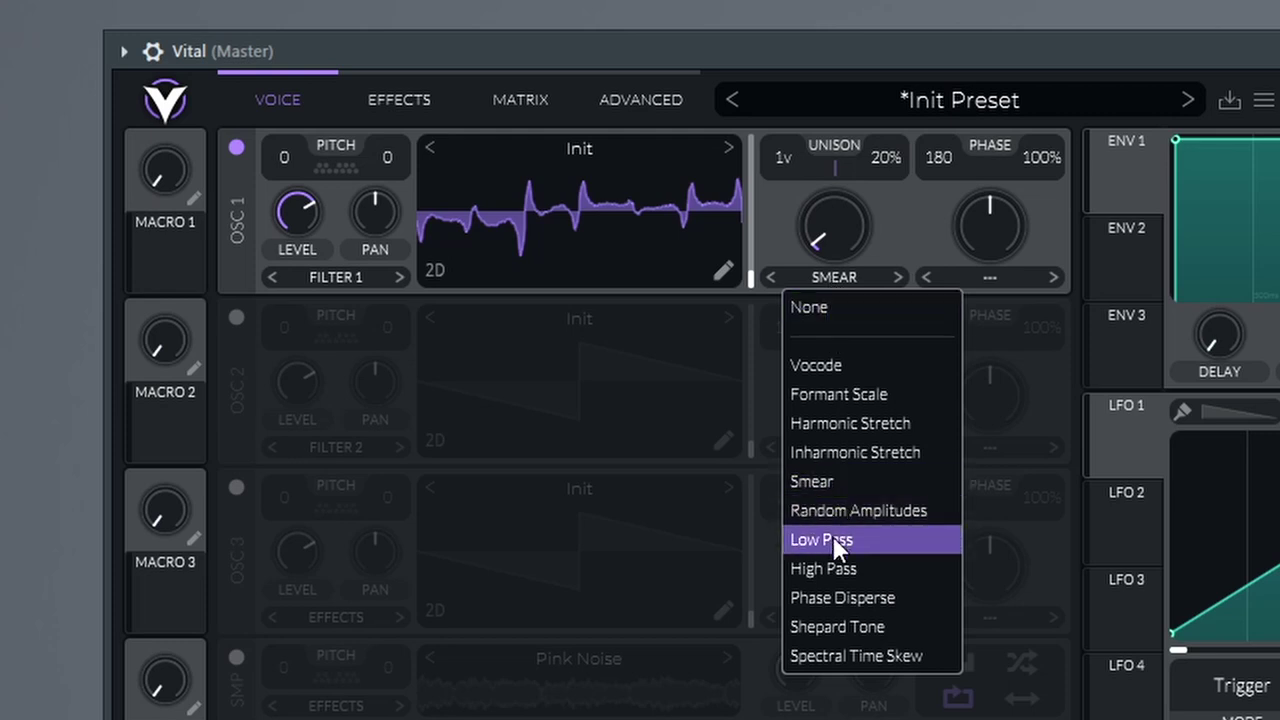
{"action": "left_click", "coordinate": [826, 596]}
{"action": "left_click_drag", "start_coordinate": [826, 230], "coordinate": [830, 262]}
Change oscillator 1's spectral morph to Harmonic Stretch and sweep its amount.
{"action": "left_click", "coordinate": [835, 280]}
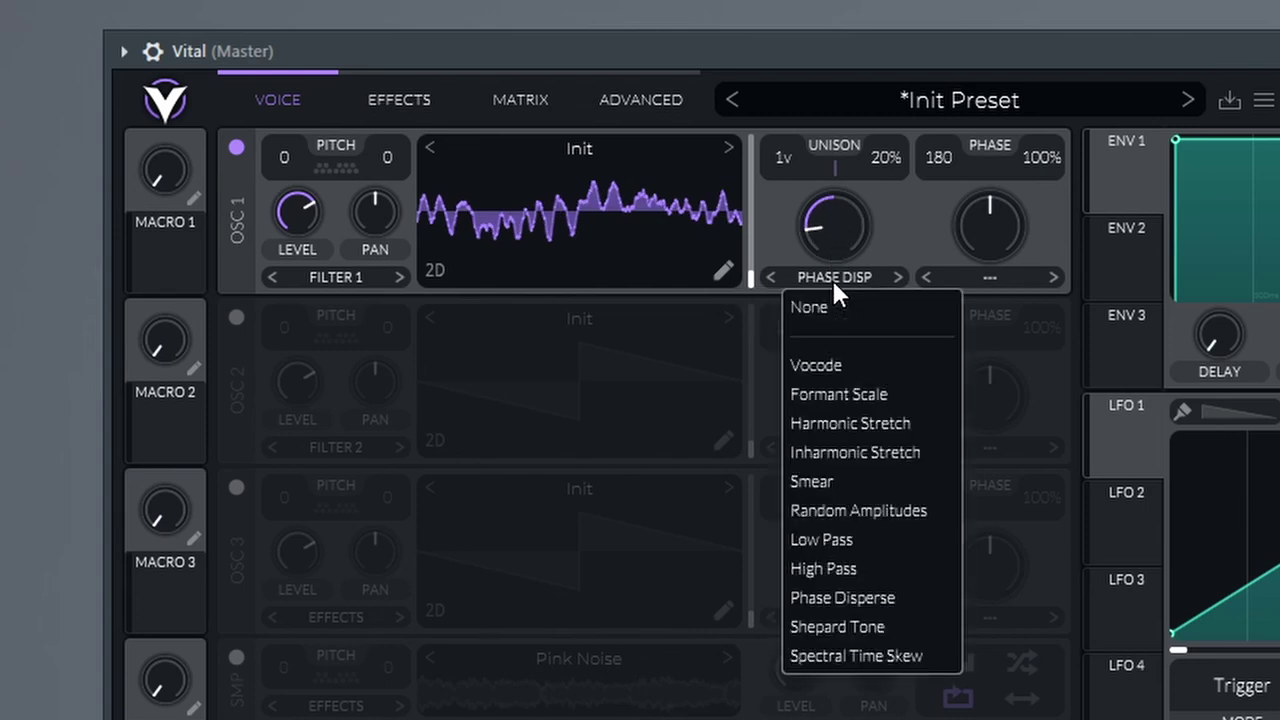
{"action": "left_click", "coordinate": [843, 423]}
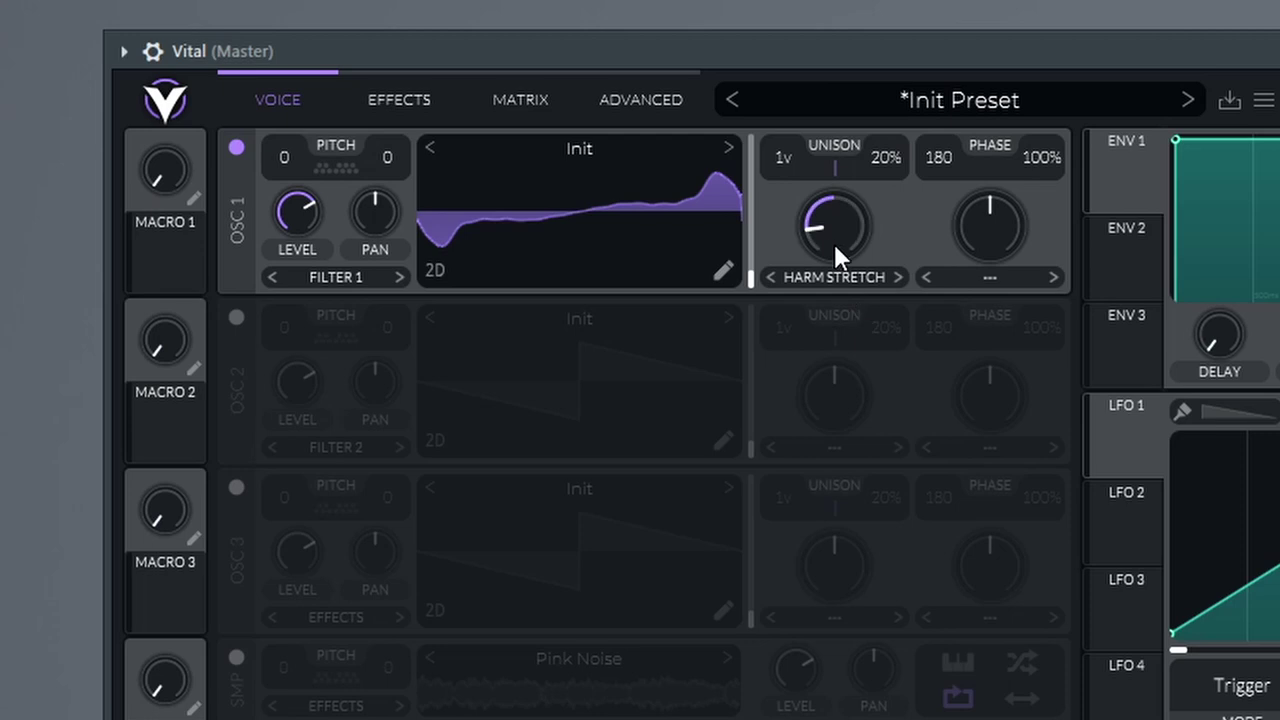
{"action": "left_click_drag", "start_coordinate": [827, 231], "coordinate": [831, 155]}
Set oscillator 1's distortion to FM Osc 2, turn on oscillator 2 as the modulator and vary the FM amount.
{"action": "left_click", "coordinate": [990, 277]}
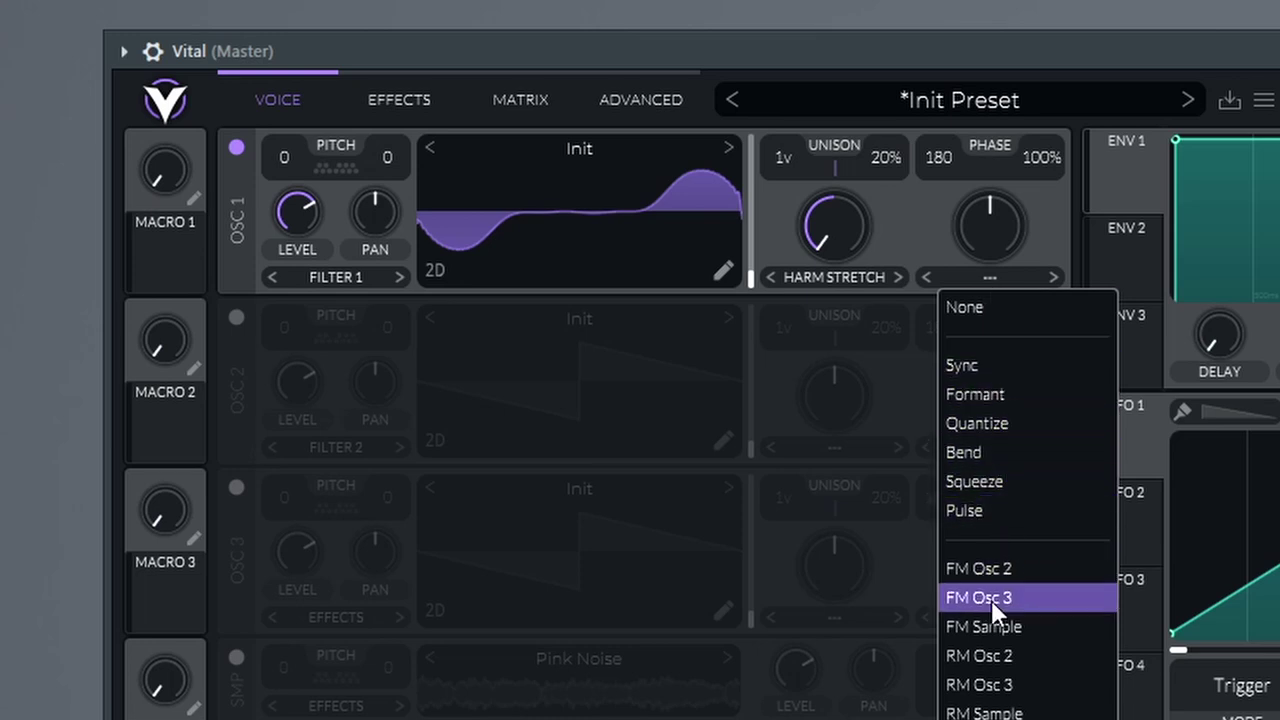
{"action": "left_click", "coordinate": [984, 570]}
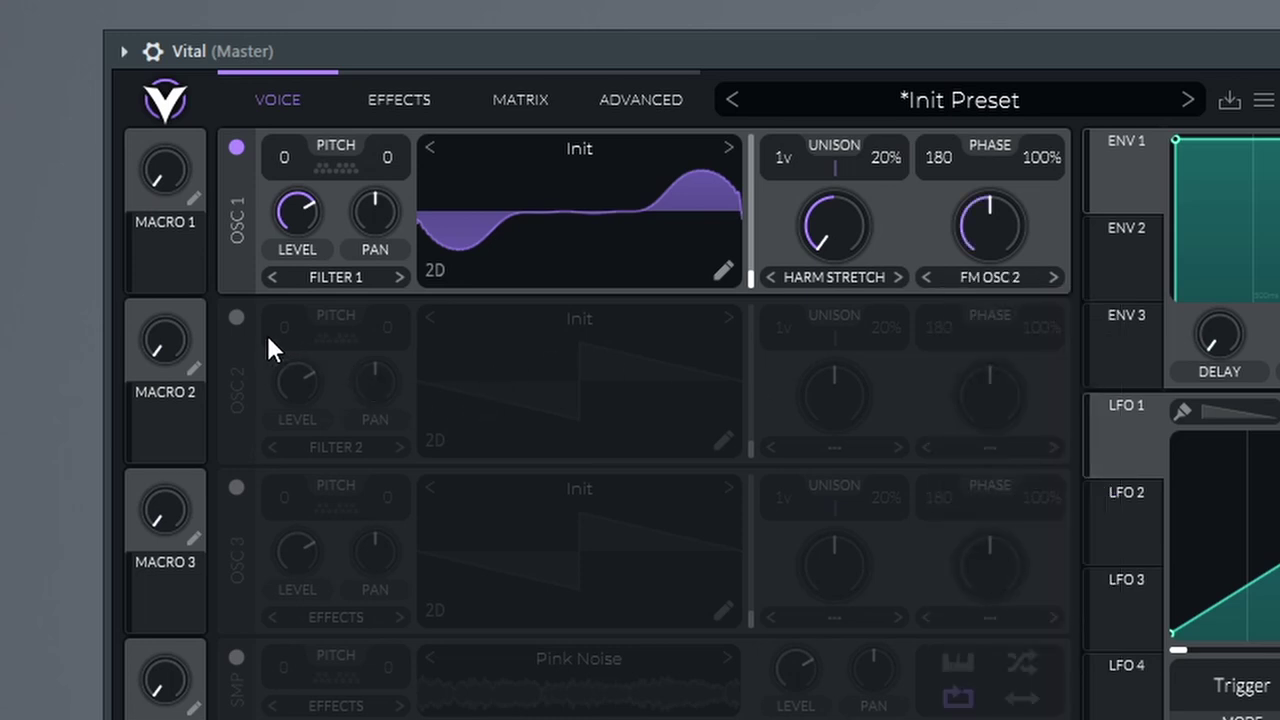
{"action": "left_click", "coordinate": [236, 317]}
{"action": "left_click_drag", "start_coordinate": [1010, 217], "coordinate": [975, 209]}
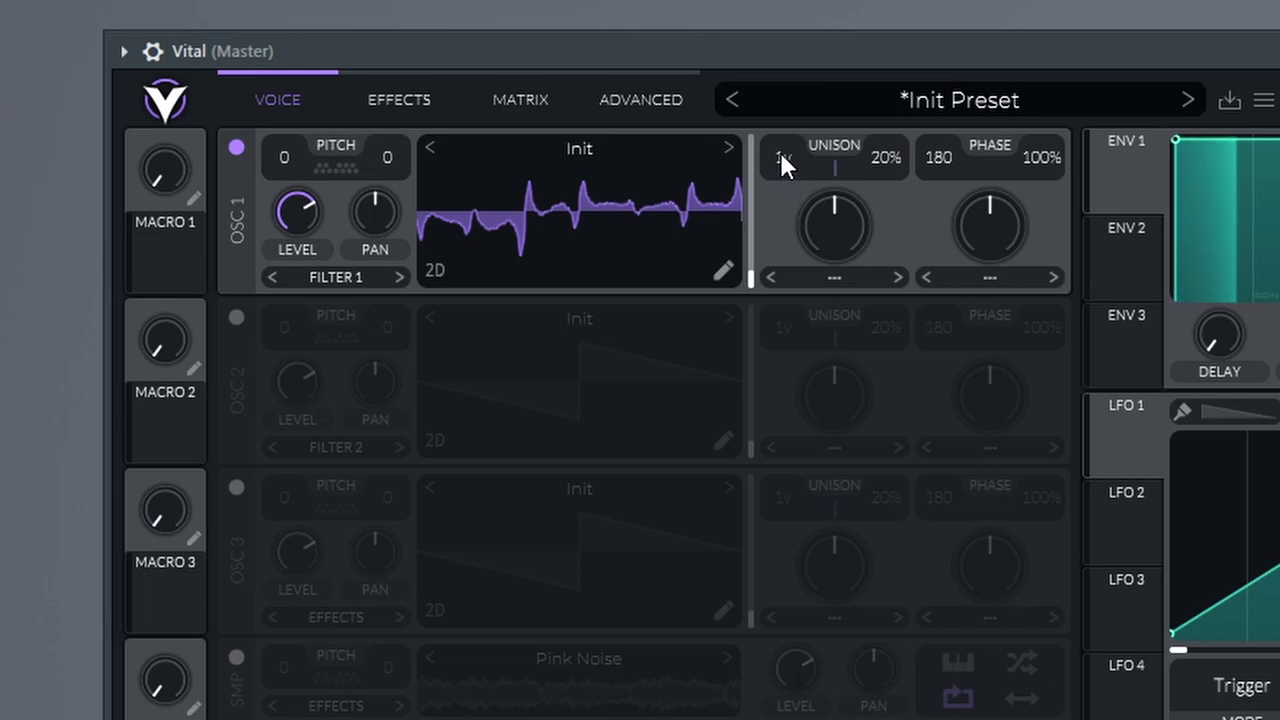
Set oscillator 1's unison to 7 voices and adjust the unison detune.
{"action": "left_click_drag", "start_coordinate": [780, 160], "coordinate": [802, 65]}
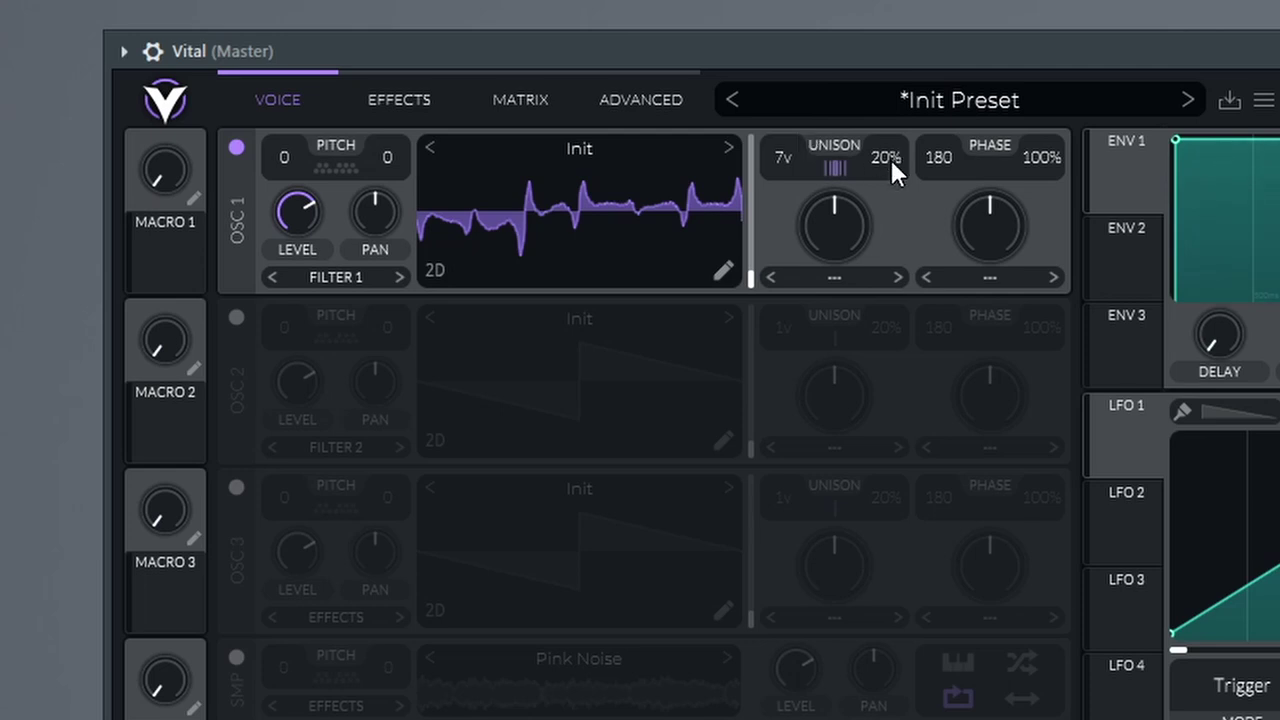
{"action": "mouse_move", "coordinate": [885, 155]}
{"action": "left_mouse_down"}
{"action": "mouse_move", "coordinate": [879, 197]}
{"action": "mouse_move", "coordinate": [898, 178]}
{"action": "mouse_move", "coordinate": [885, 192]}
{"action": "mouse_move", "coordinate": [894, 150]}
{"action": "left_mouse_up"}
Load the Basic Shapes wavetable into oscillator 1 and move its frame position to the saw wave.
{"action": "left_click", "coordinate": [579, 148]}
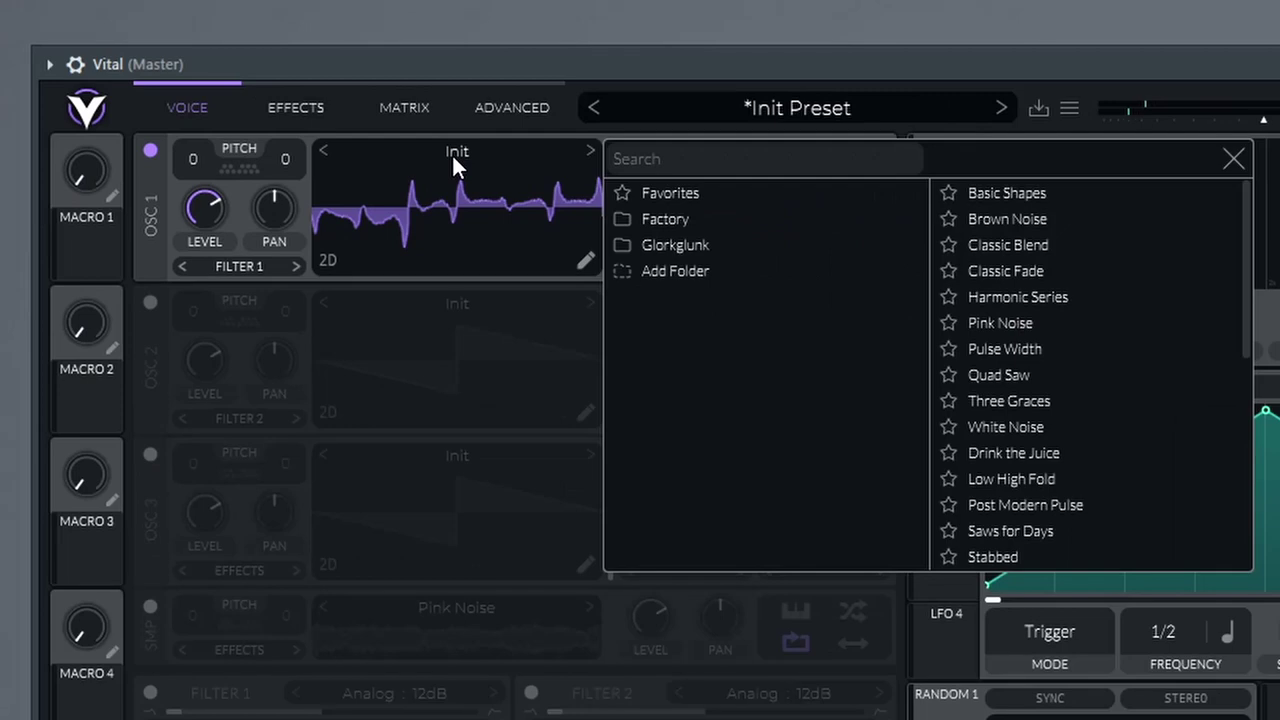
{"action": "left_click", "coordinate": [1005, 194]}
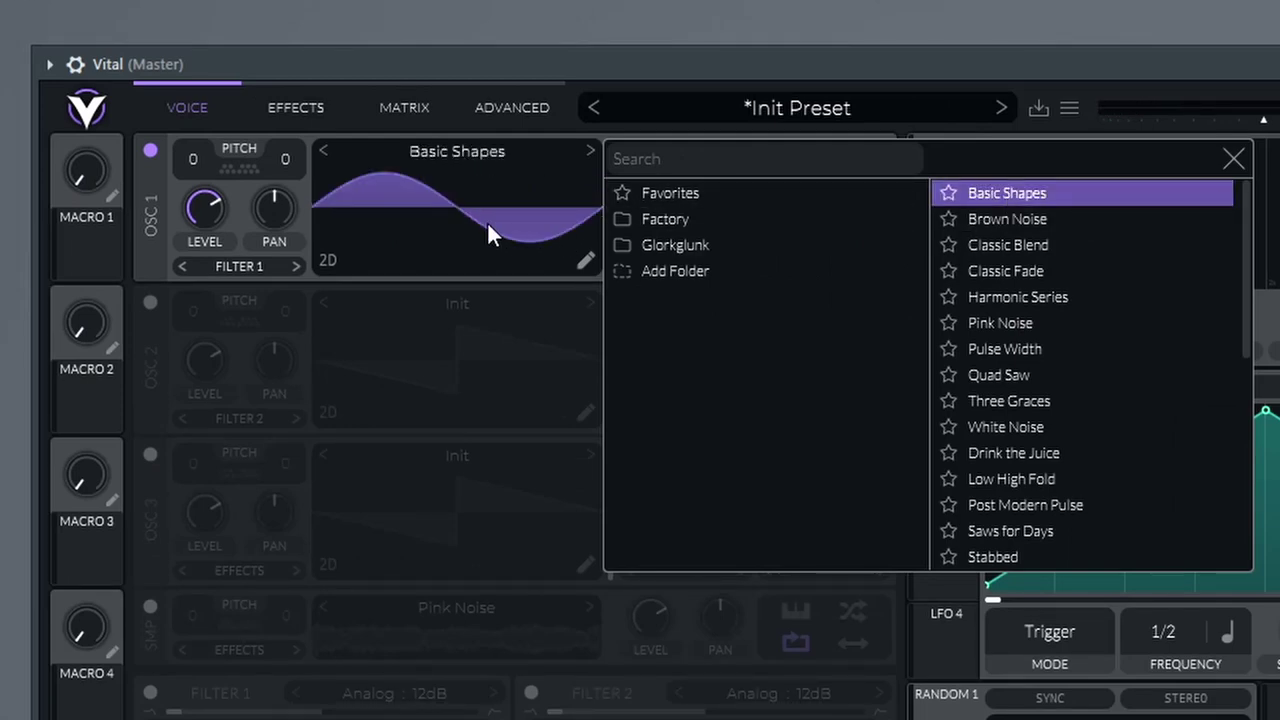
{"action": "left_click", "coordinate": [530, 225]}
{"action": "left_click_drag", "start_coordinate": [748, 277], "coordinate": [753, 222]}
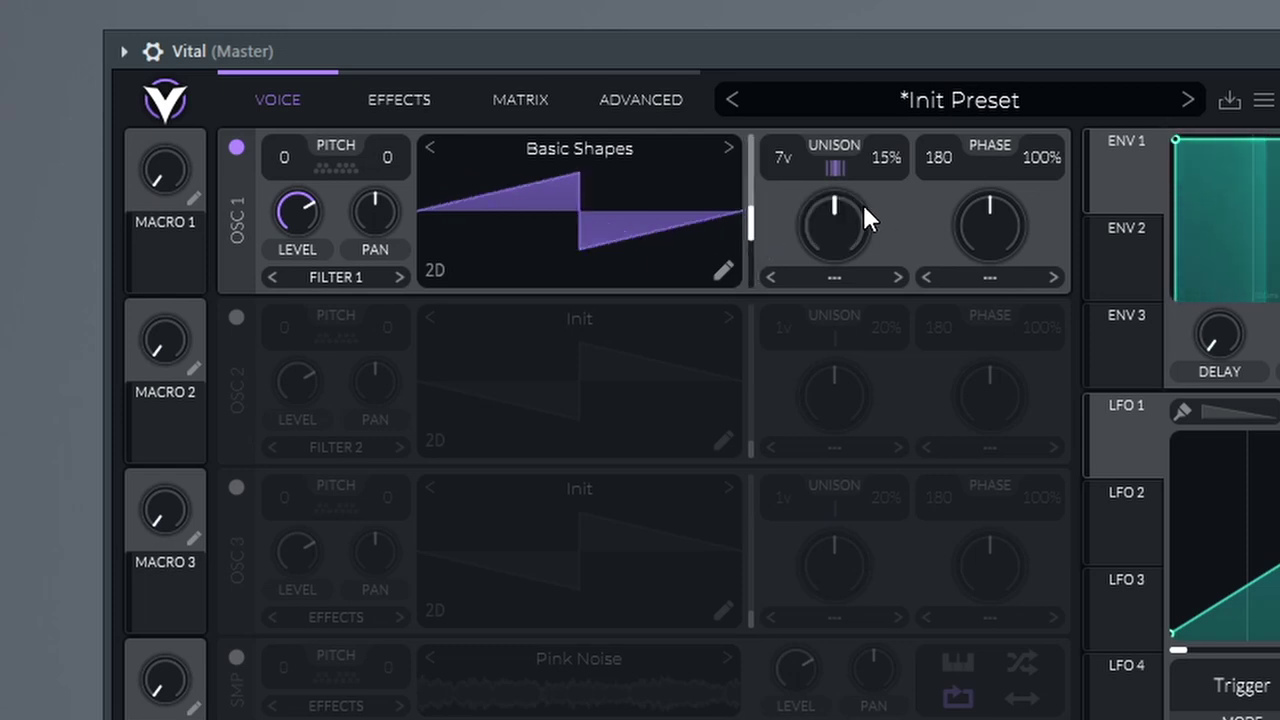
Set oscillator 1's unison detune to 12% and sweep the unison detune power down and back up.
{"action": "left_click_drag", "start_coordinate": [892, 160], "coordinate": [891, 171]}
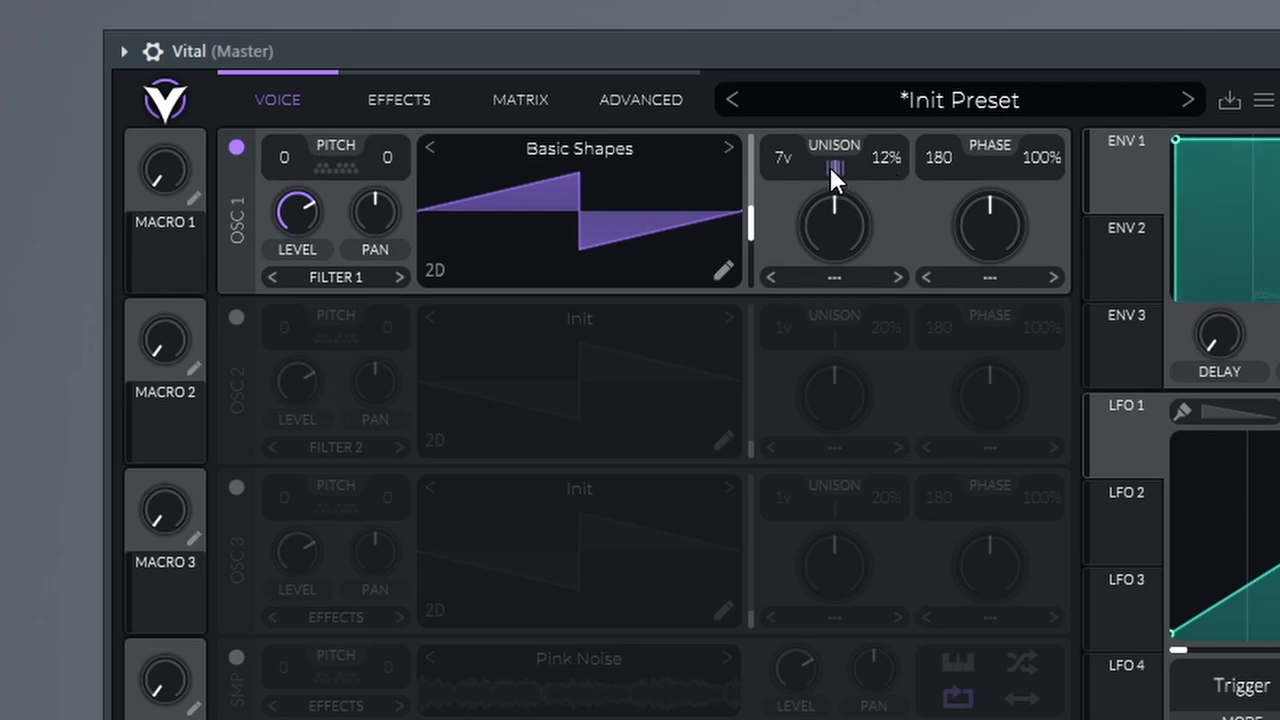
{"action": "left_click_drag", "start_coordinate": [834, 169], "coordinate": [834, 249]}
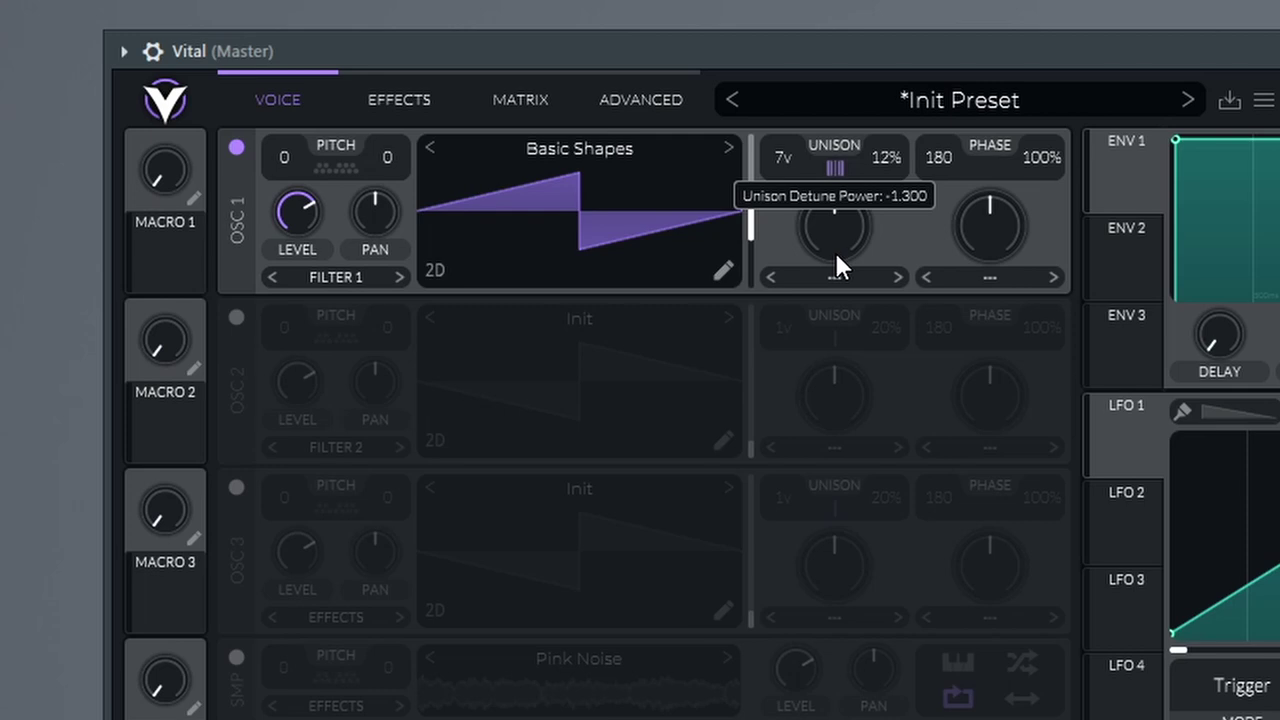
{"action": "left_click_drag", "start_coordinate": [834, 169], "coordinate": [844, 131]}
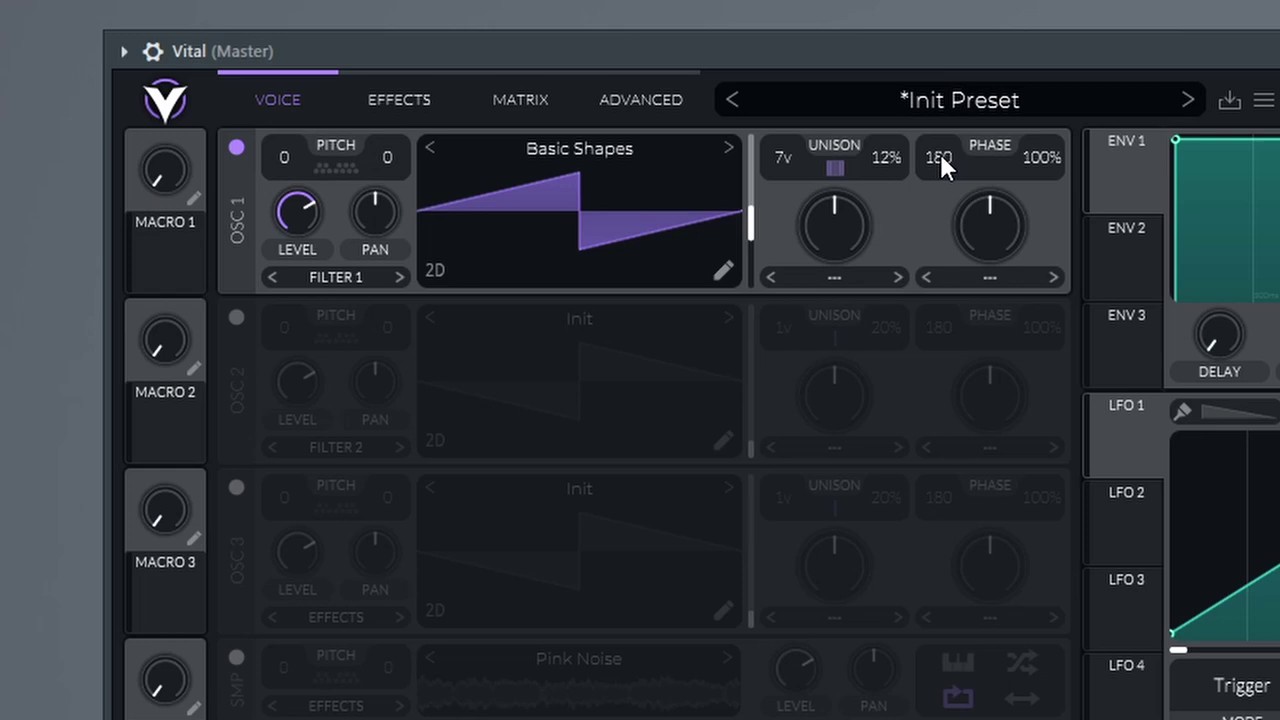
Try out oscillator 1's phase and phase randomization, lowering the randomization to 0% and restoring it to 100%.
{"action": "left_click_drag", "start_coordinate": [940, 157], "coordinate": [950, 255]}
{"action": "left_click_drag", "start_coordinate": [958, 119], "coordinate": [1055, 133]}
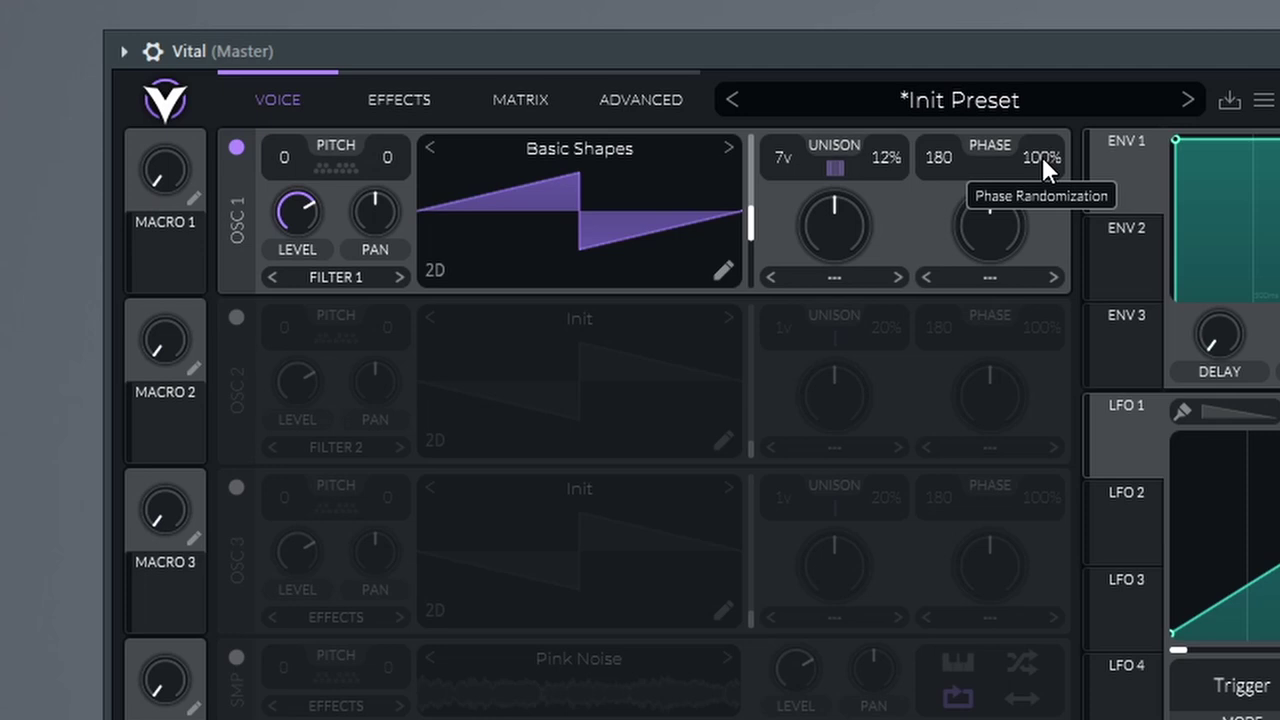
{"action": "left_click_drag", "start_coordinate": [1042, 156], "coordinate": [1034, 554]}
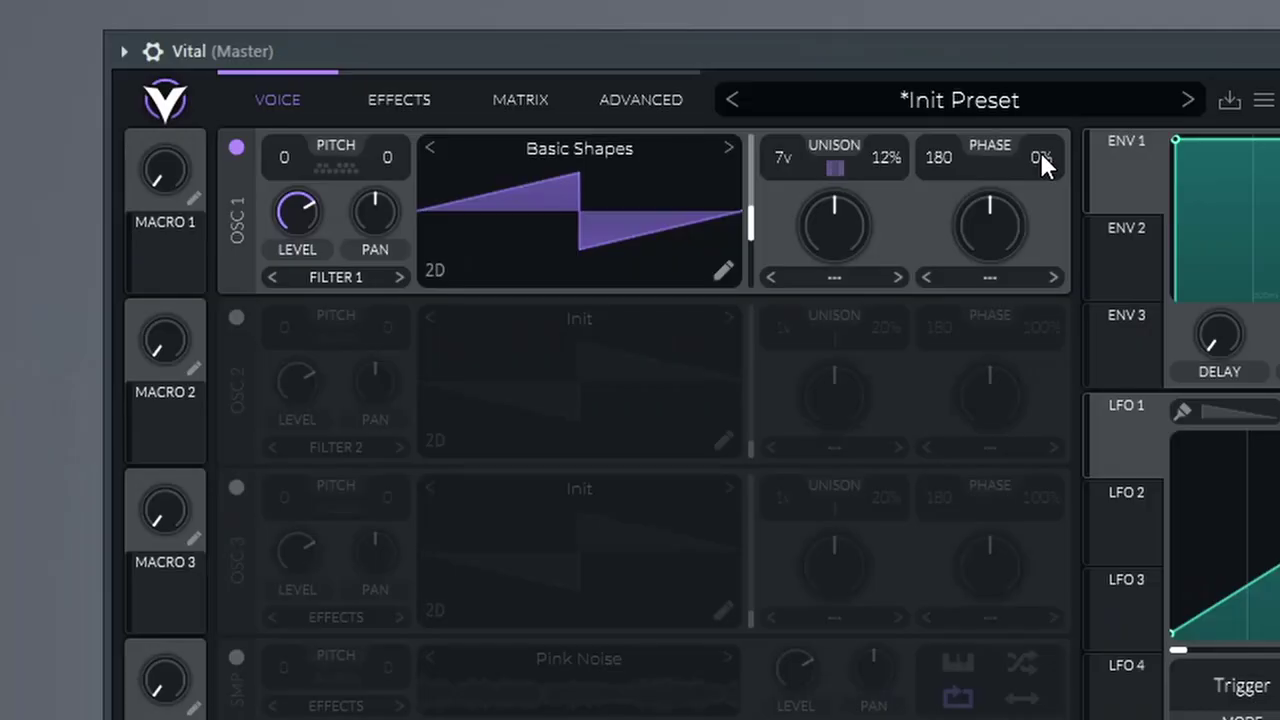
{"action": "left_click_drag", "start_coordinate": [1040, 152], "coordinate": [1040, 132]}
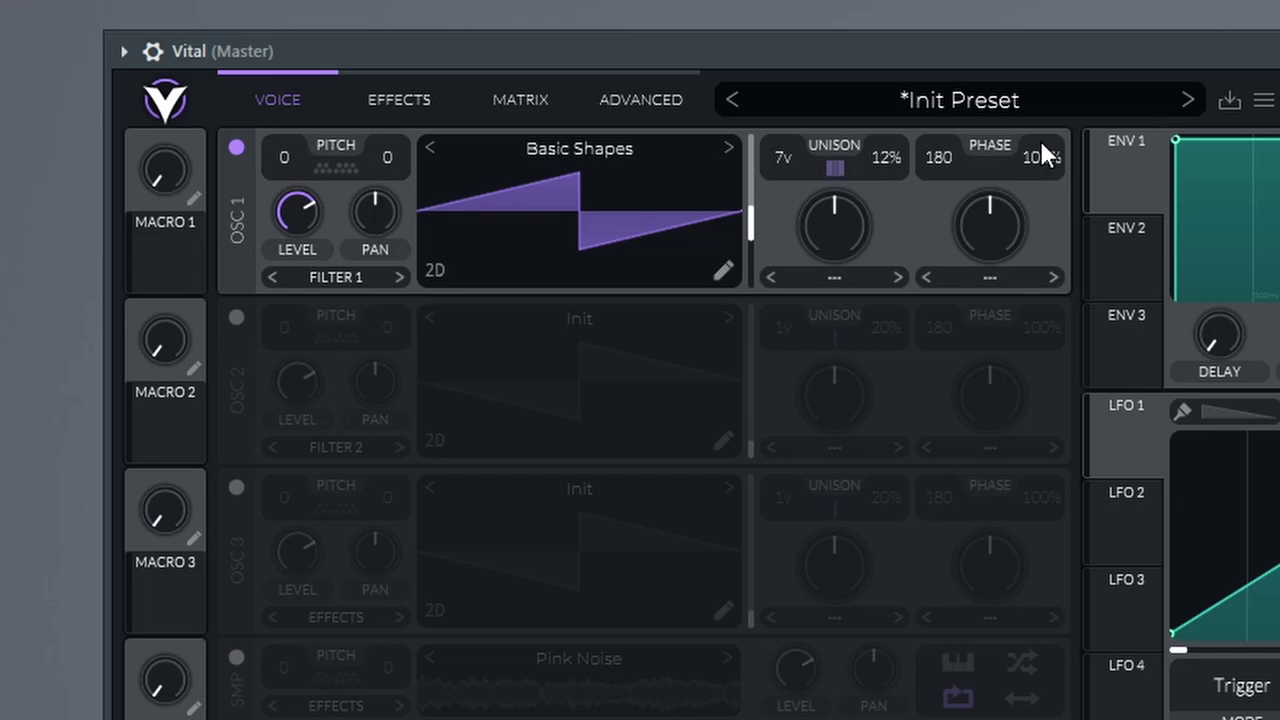
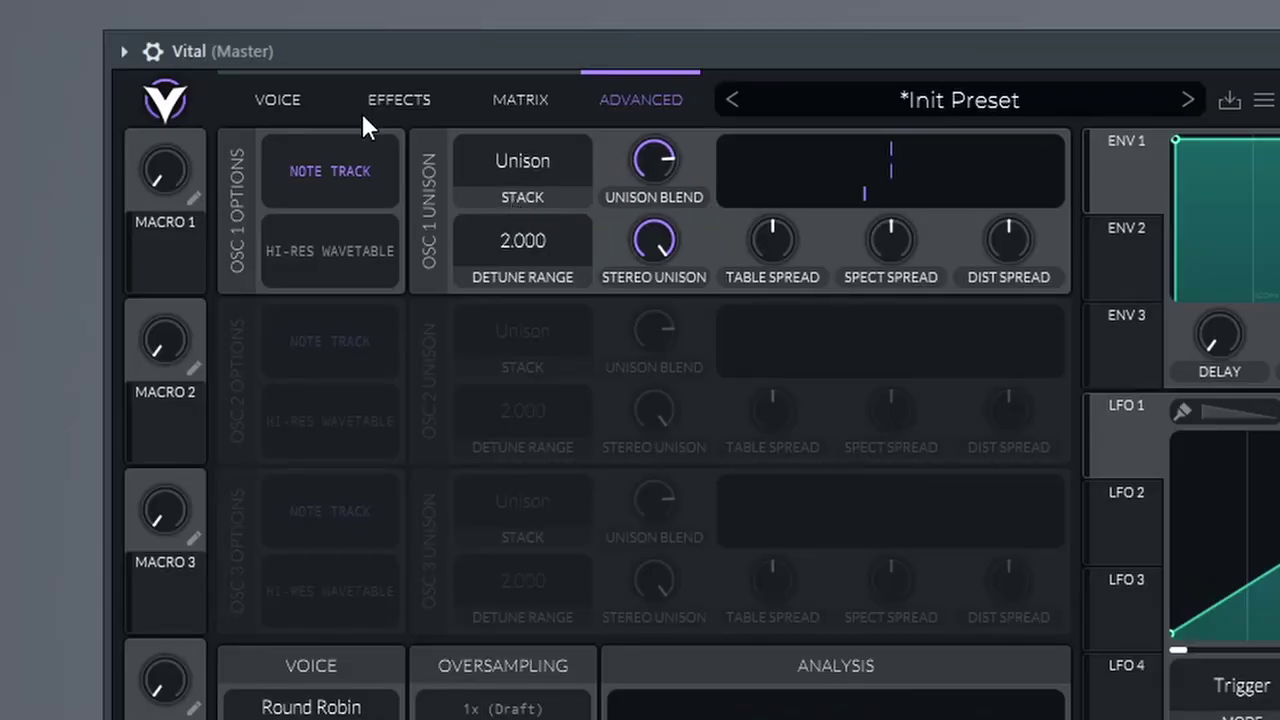
Return to the voice page and lengthen envelope 1's attack to about 1.3 s.
{"action": "left_click", "coordinate": [283, 104]}
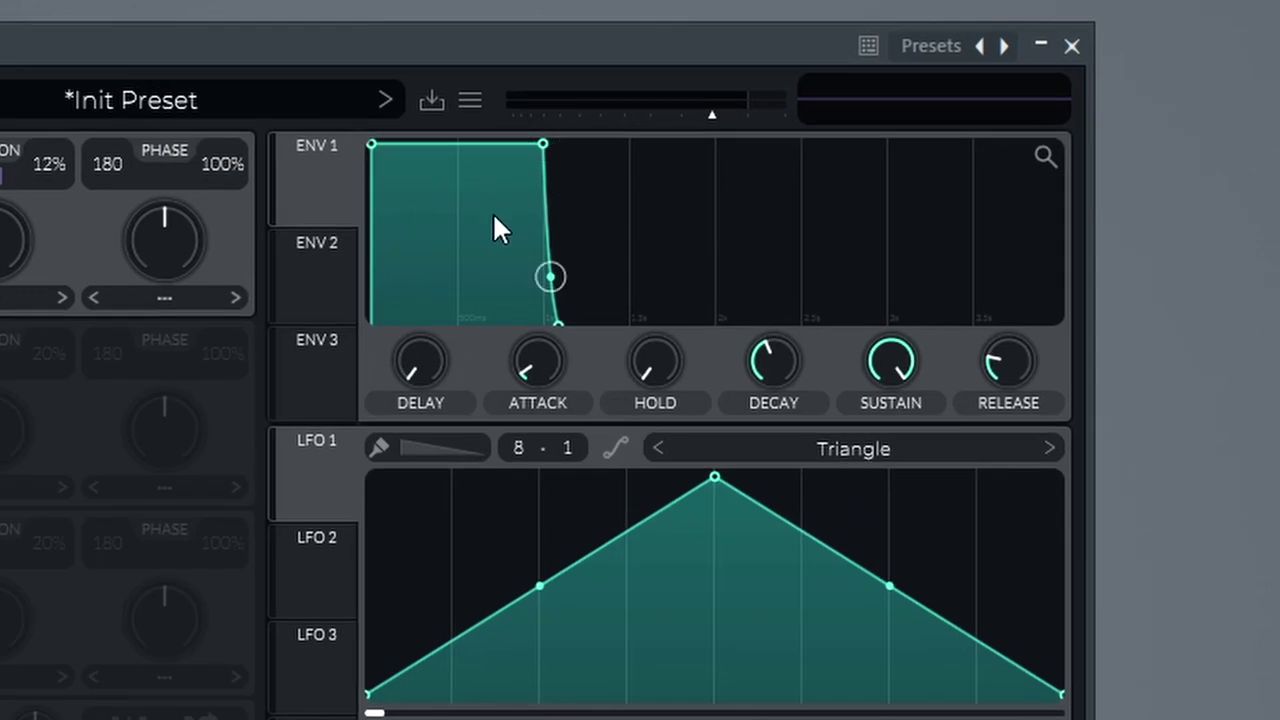
{"action": "left_click_drag", "start_coordinate": [380, 143], "coordinate": [534, 157]}
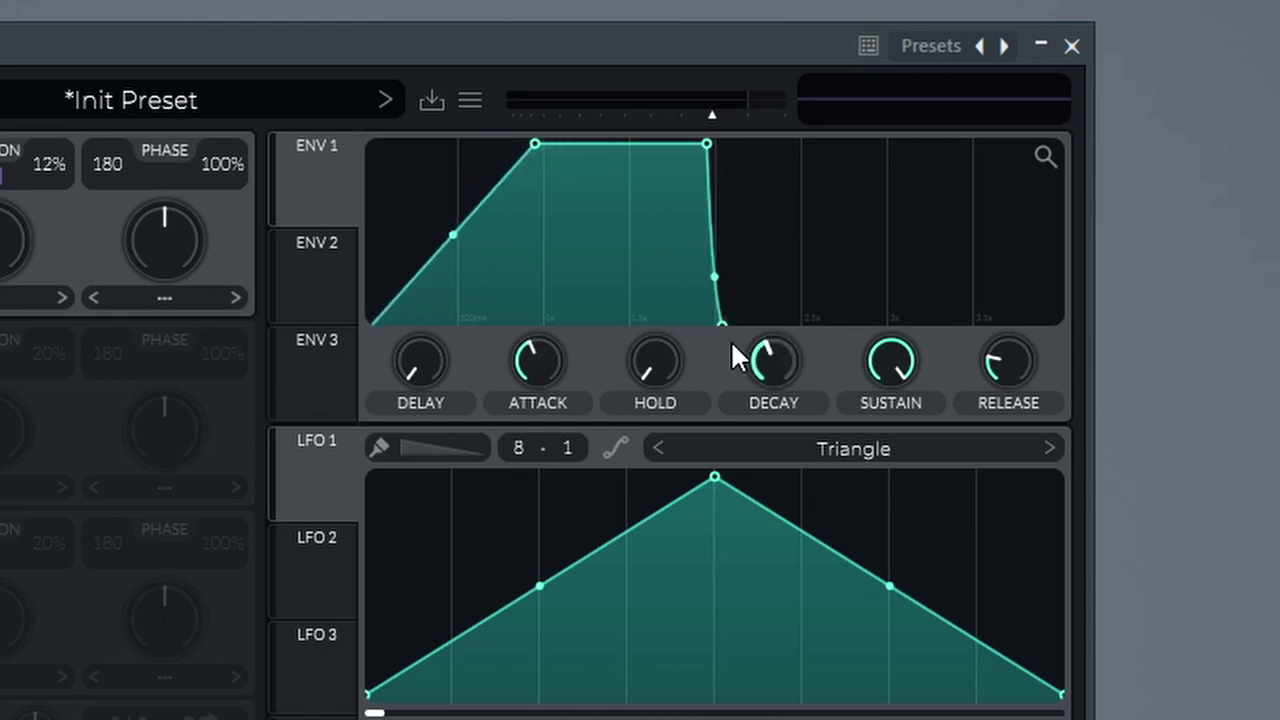
{"action": "mouse_move", "coordinate": [547, 352]}
{"action": "left_mouse_down"}
{"action": "mouse_move", "coordinate": [542, 382]}
{"action": "mouse_move", "coordinate": [567, 352]}
{"action": "mouse_move", "coordinate": [560, 365]}
{"action": "left_mouse_up"}
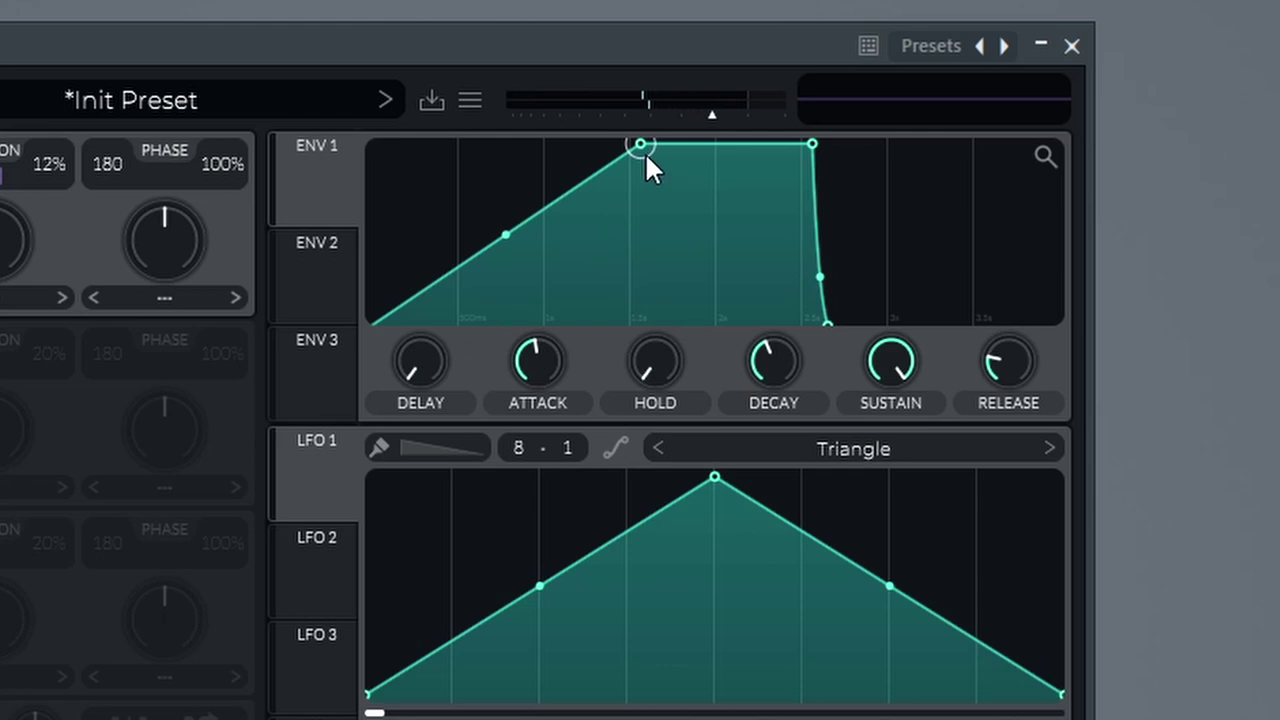
{"action": "left_click_drag", "start_coordinate": [641, 144], "coordinate": [601, 144]}
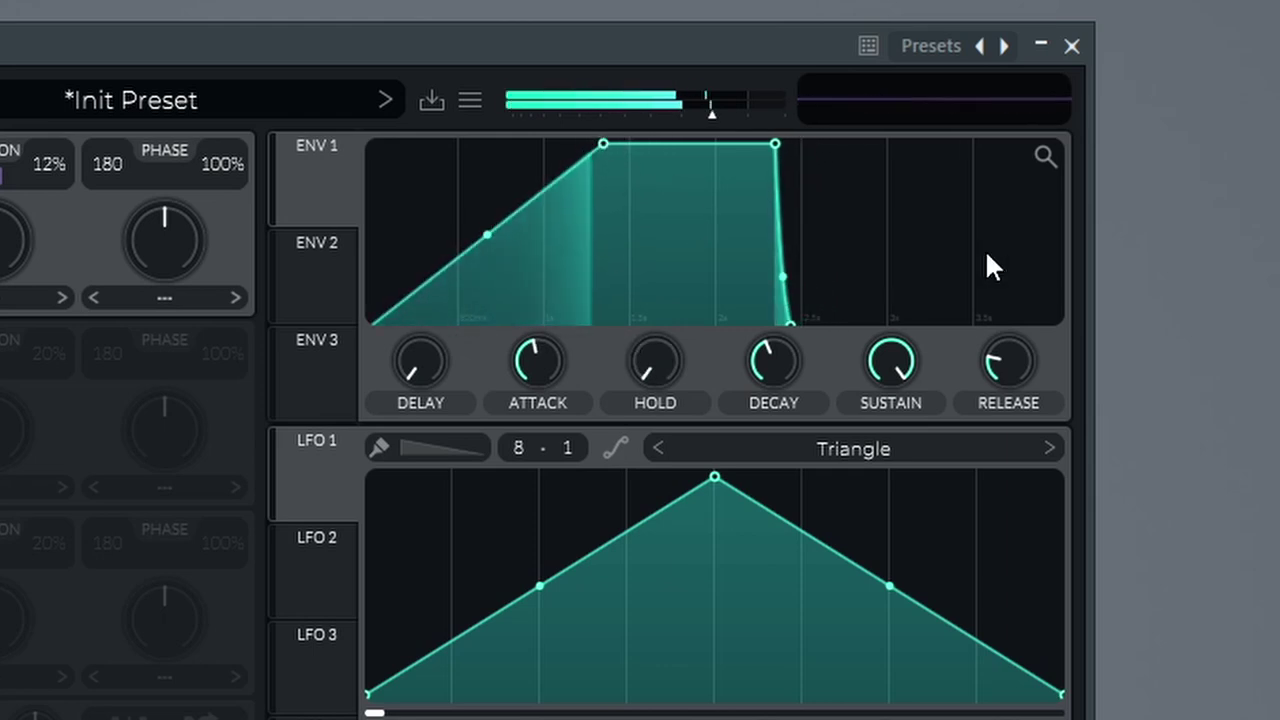
Set envelope 1's release to about 0.316 s and try lower sustain levels before restoring the sustain to full.
{"action": "mouse_move", "coordinate": [1017, 354]}
{"action": "left_mouse_down"}
{"action": "mouse_move", "coordinate": [1035, 312]}
{"action": "mouse_move", "coordinate": [1019, 375]}
{"action": "left_mouse_up"}
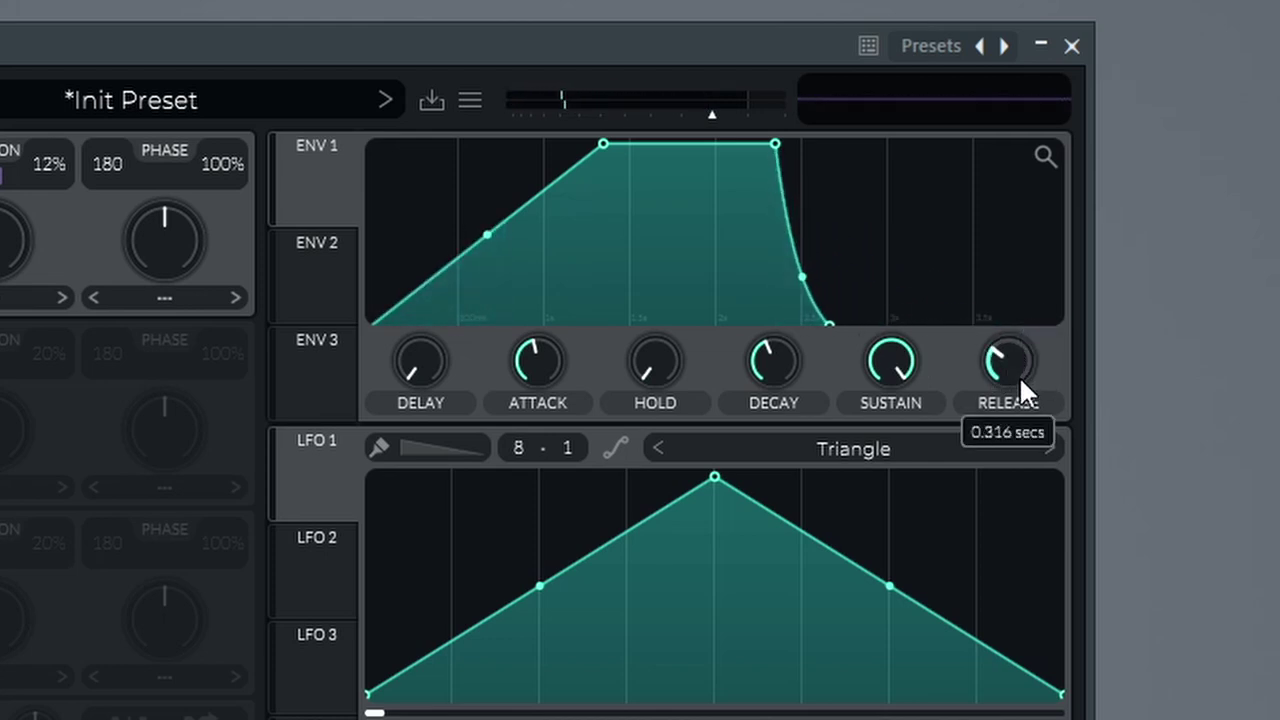
{"action": "left_click_drag", "start_coordinate": [889, 358], "coordinate": [890, 406]}
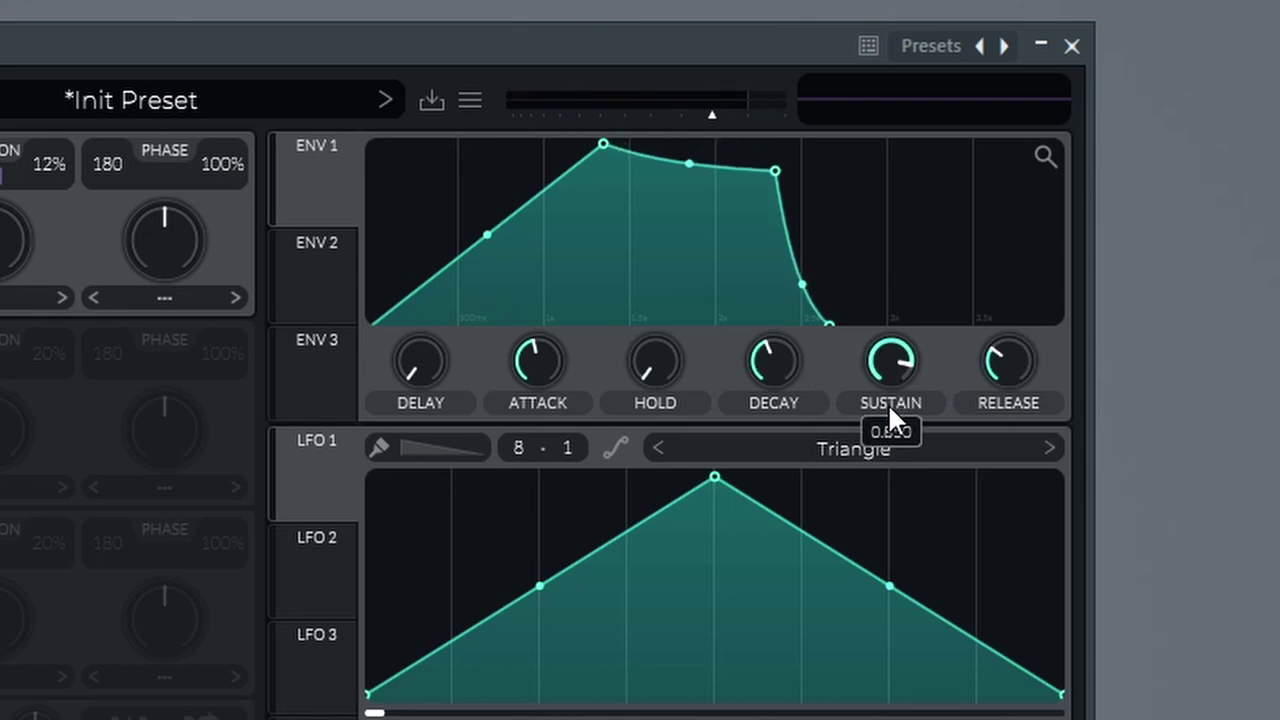
{"action": "left_click_drag", "start_coordinate": [901, 363], "coordinate": [902, 436]}
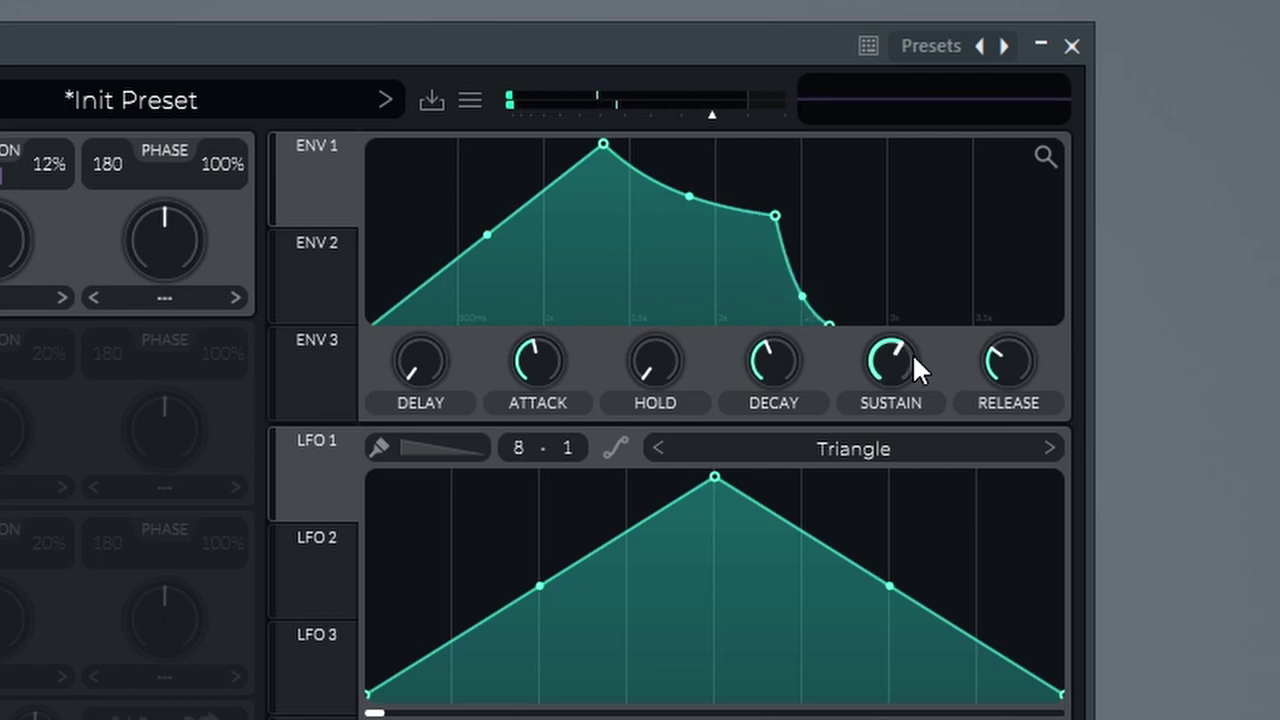
{"action": "left_click_drag", "start_coordinate": [912, 358], "coordinate": [914, 137]}
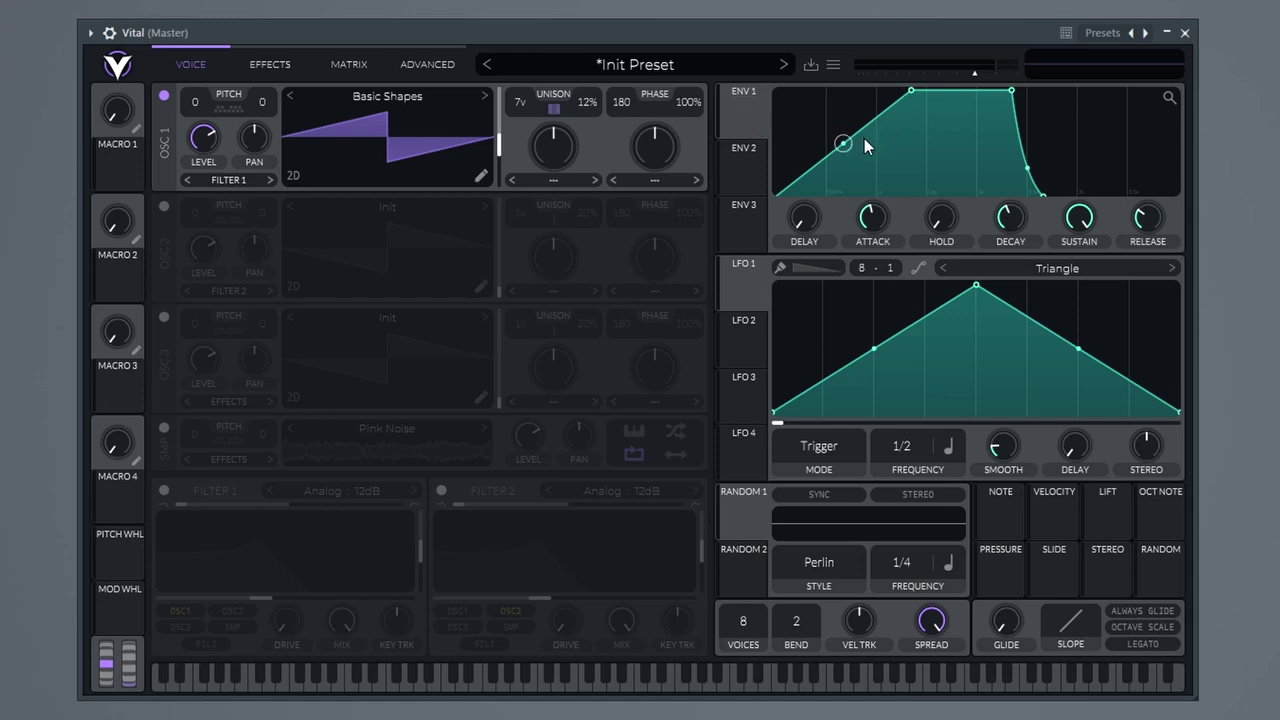
{"action": "mouse_move", "coordinate": [755, 117]}
{"action": "mouse_move", "coordinate": [743, 115]}
{"action": "left_mouse_down"}
{"action": "mouse_move", "coordinate": [1013, 228]}
{"action": "mouse_move", "coordinate": [741, 114]}
{"action": "left_mouse_up"}
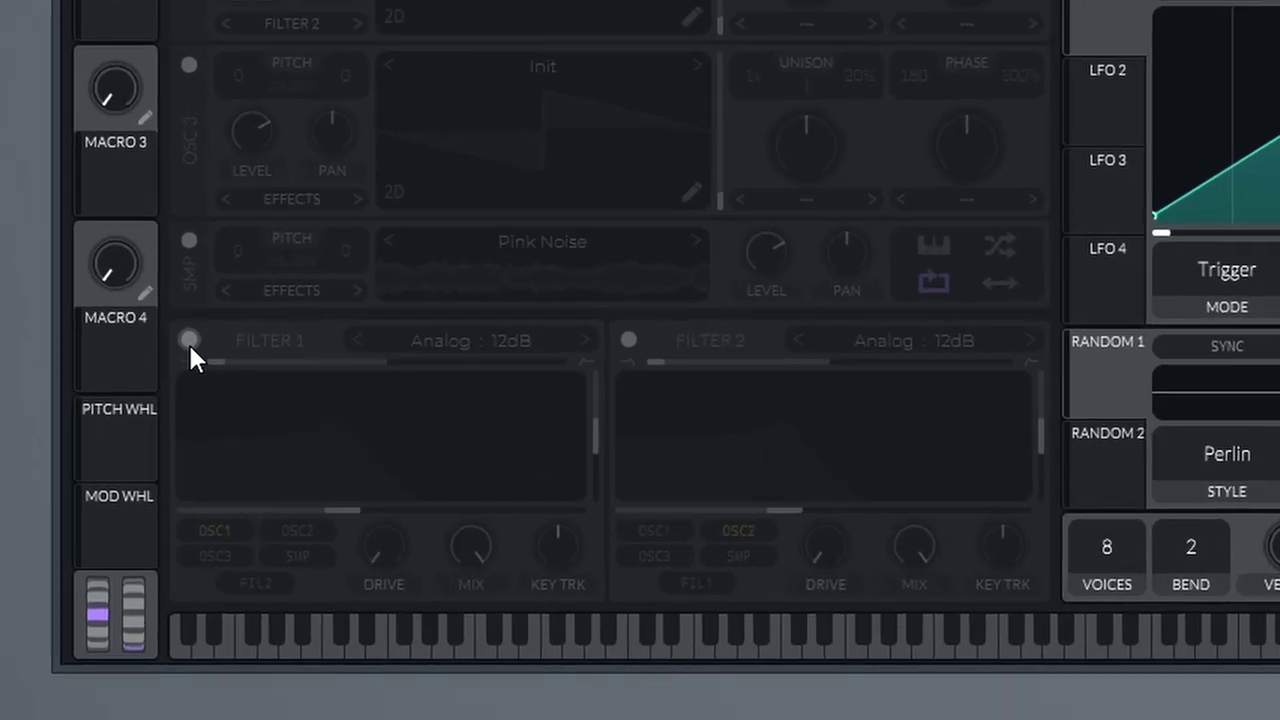
Enable filter 1 and set its model to Analog 24dB.
{"action": "left_click", "coordinate": [164, 490]}
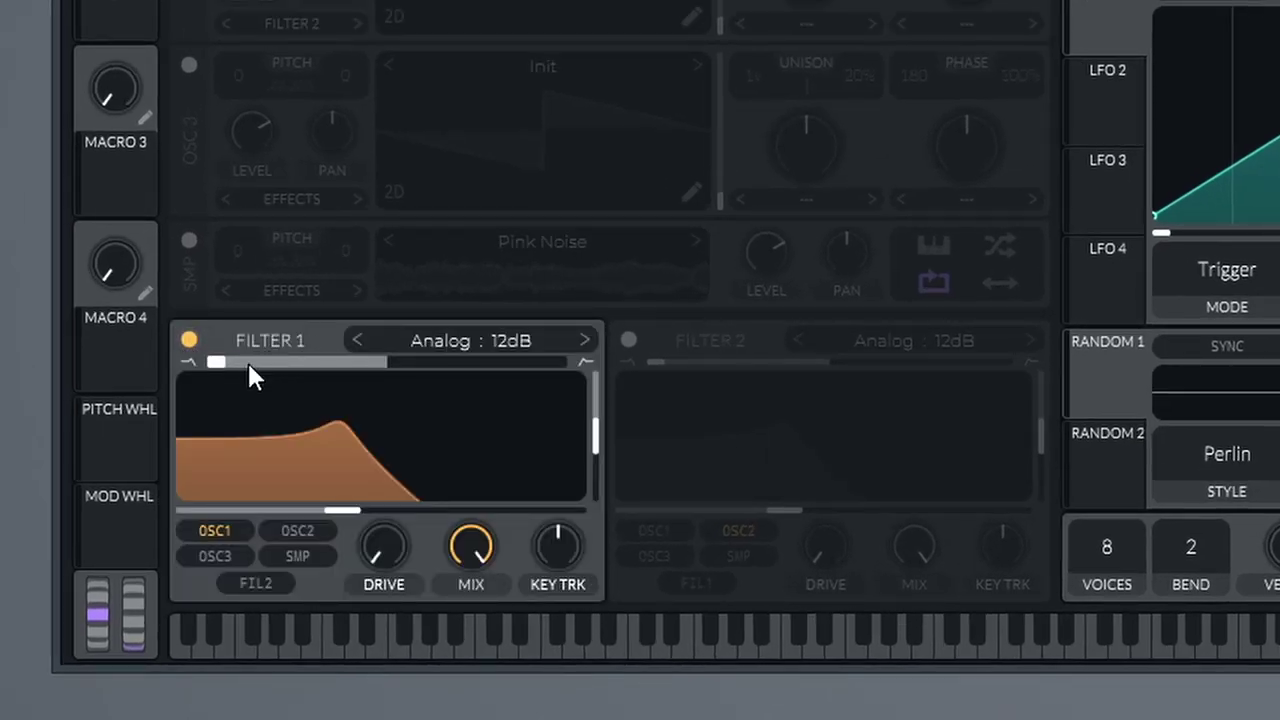
{"action": "left_click", "coordinate": [462, 355]}
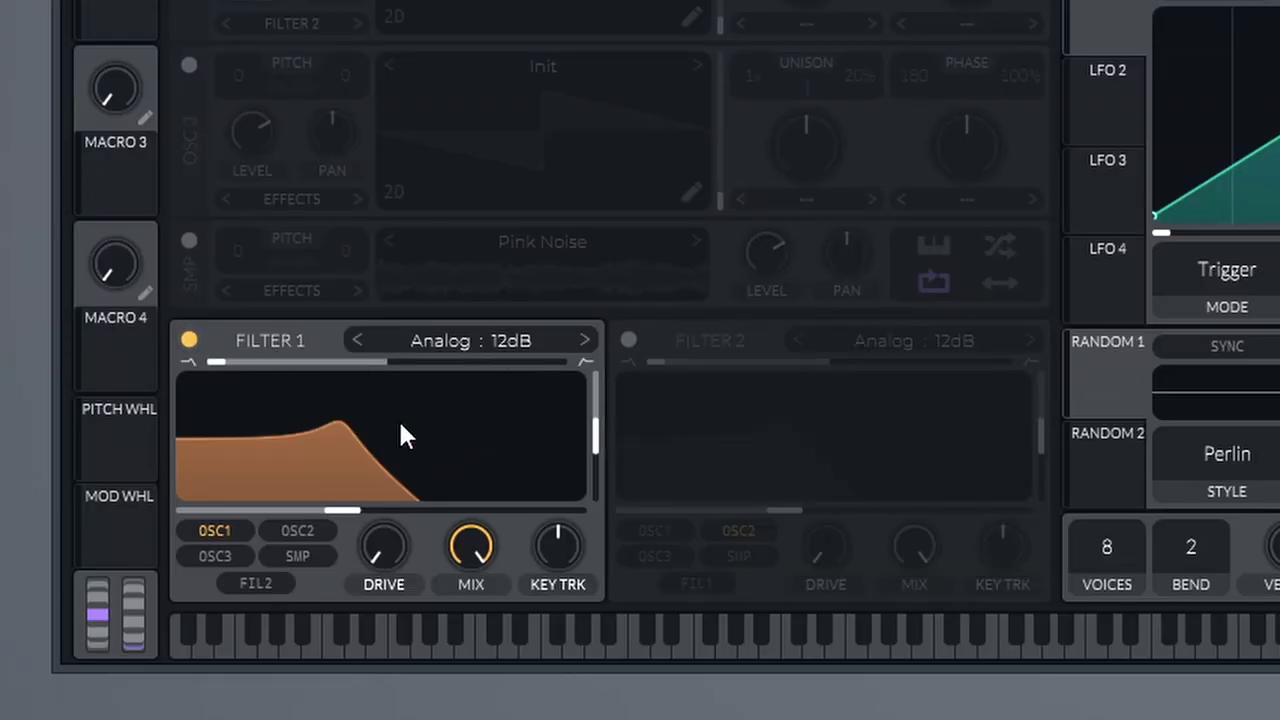
{"action": "left_click", "coordinate": [405, 338]}
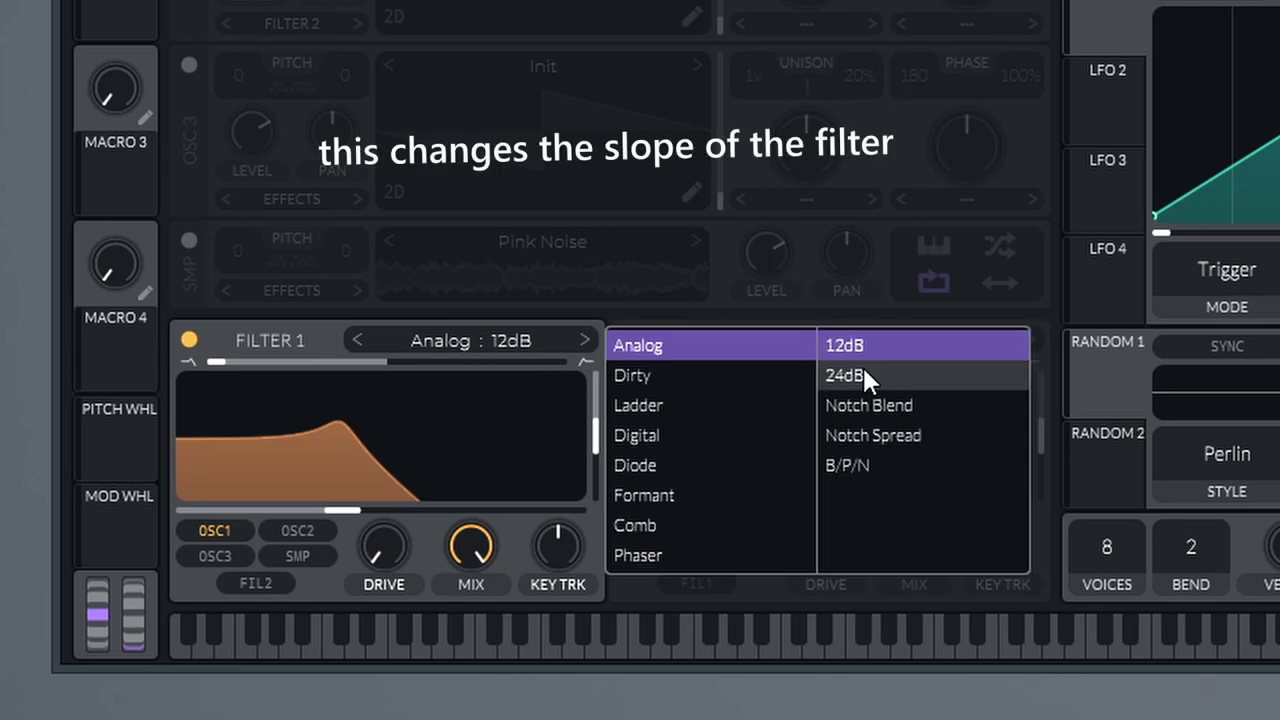
{"action": "left_click", "coordinate": [845, 375]}
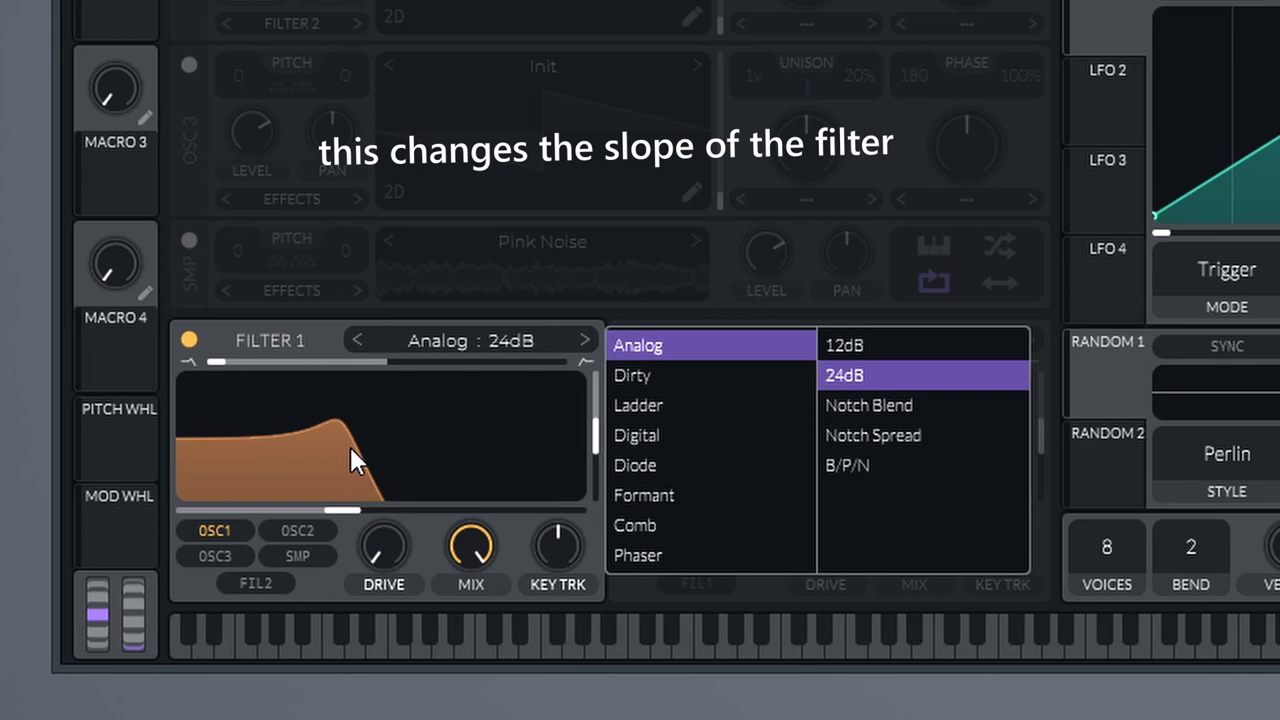
Lower filter 1's resonance to 0% and set its cutoff to about 10.37 semitones.
{"action": "left_click_drag", "start_coordinate": [359, 432], "coordinate": [445, 530]}
{"action": "left_click_drag", "start_coordinate": [598, 505], "coordinate": [601, 357]}
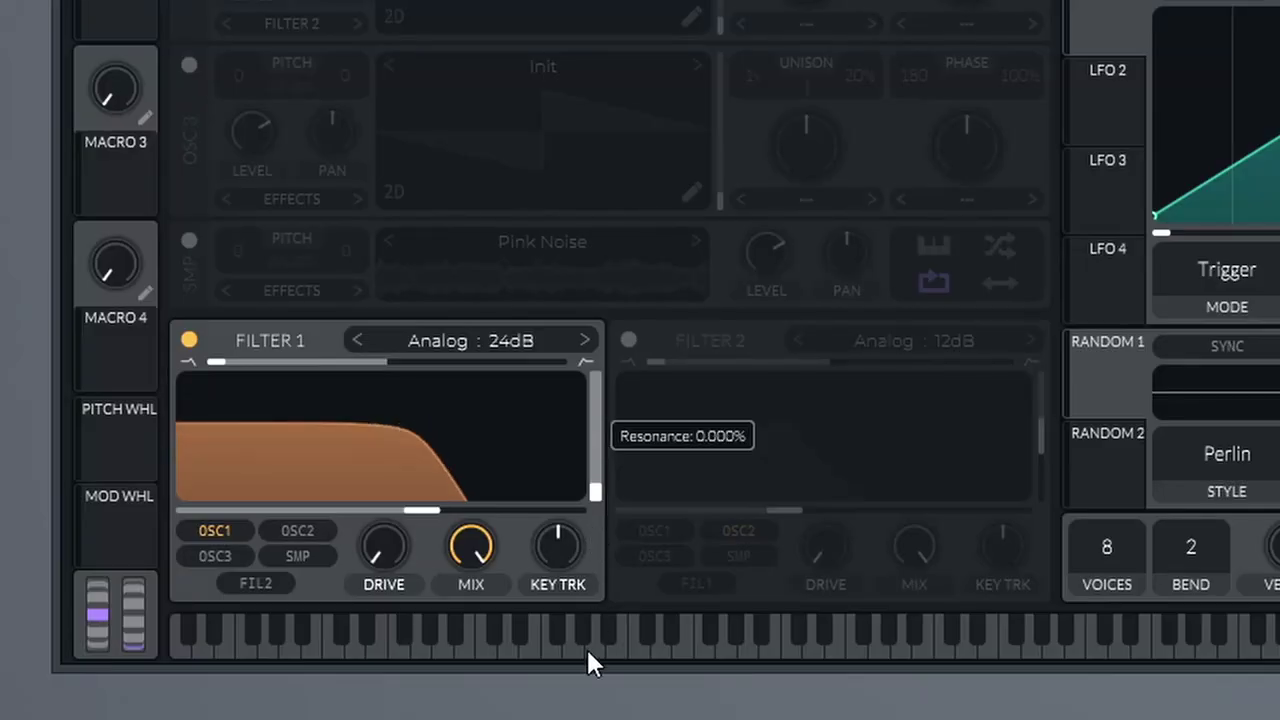
{"action": "mouse_move", "coordinate": [436, 508]}
{"action": "left_mouse_down"}
{"action": "mouse_move", "coordinate": [330, 512]}
{"action": "mouse_move", "coordinate": [447, 510]}
{"action": "left_mouse_up"}
{"action": "left_click_drag", "start_coordinate": [434, 448], "coordinate": [361, 457]}
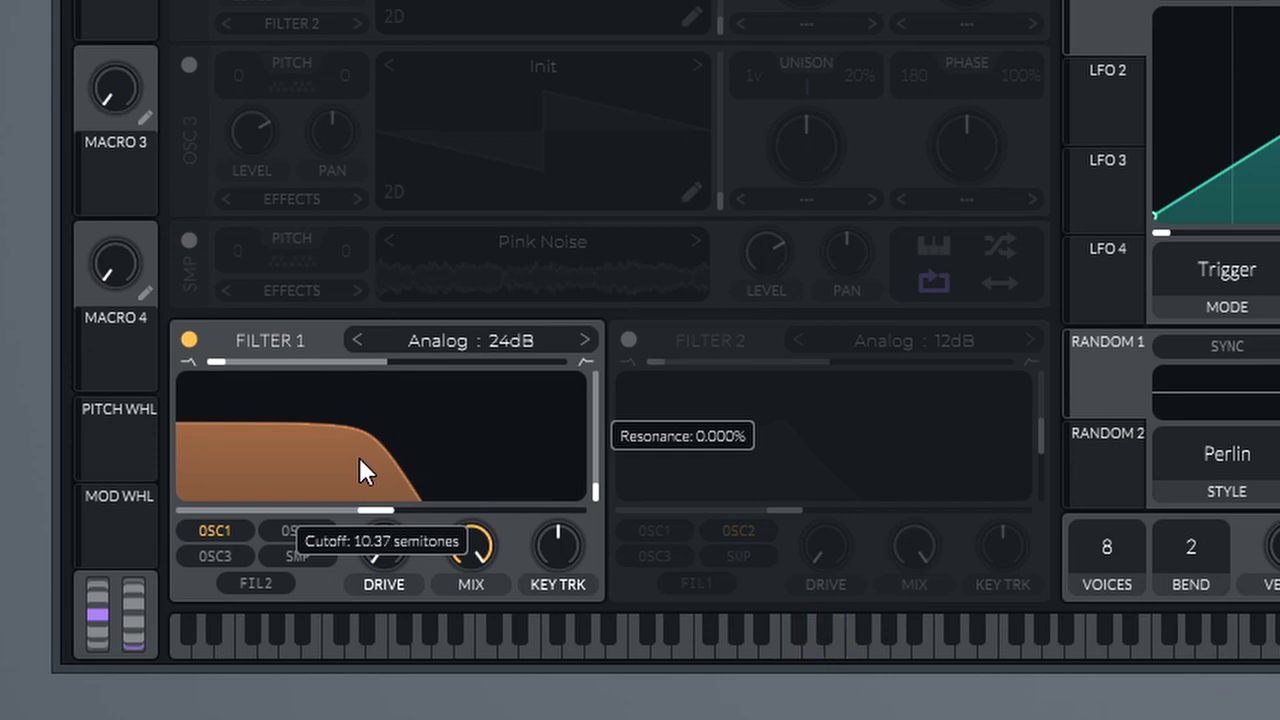
Try filter 1 as a high-pass with the blend at 2.000, return it to low-pass and raise the cutoff.
{"action": "left_click_drag", "start_coordinate": [217, 362], "coordinate": [697, 368]}
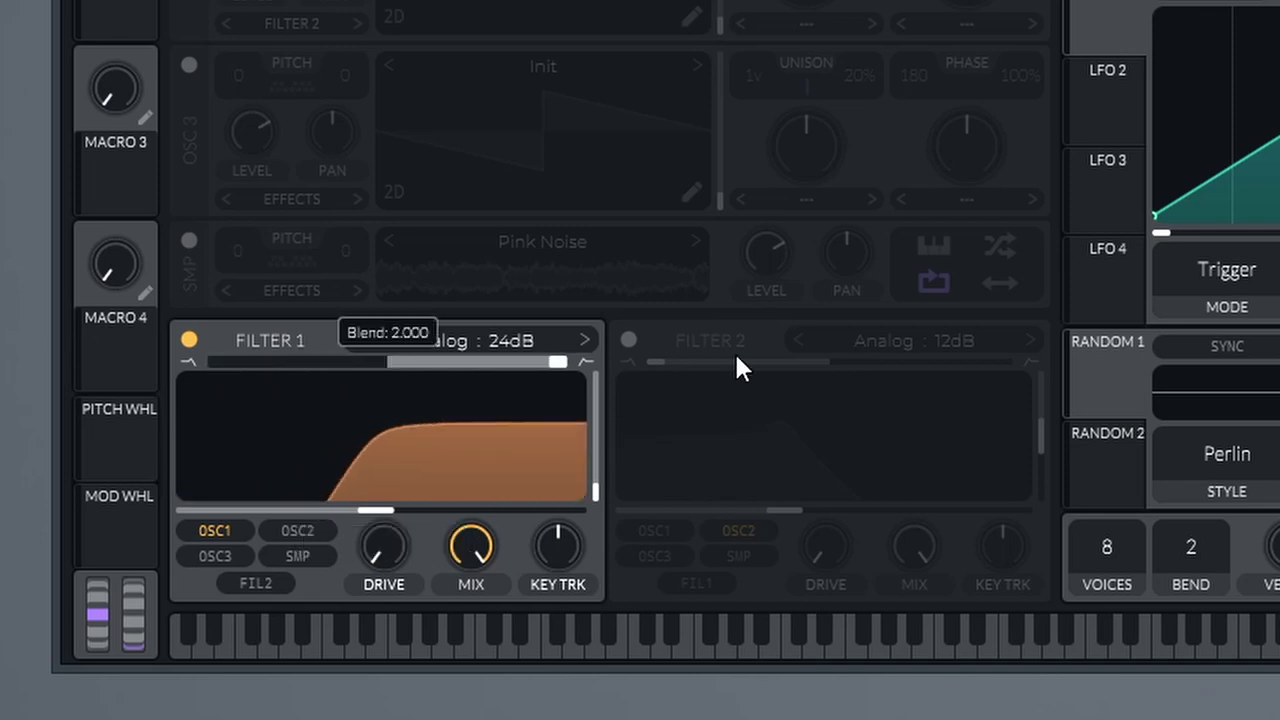
{"action": "left_click_drag", "start_coordinate": [818, 357], "coordinate": [818, 357]}
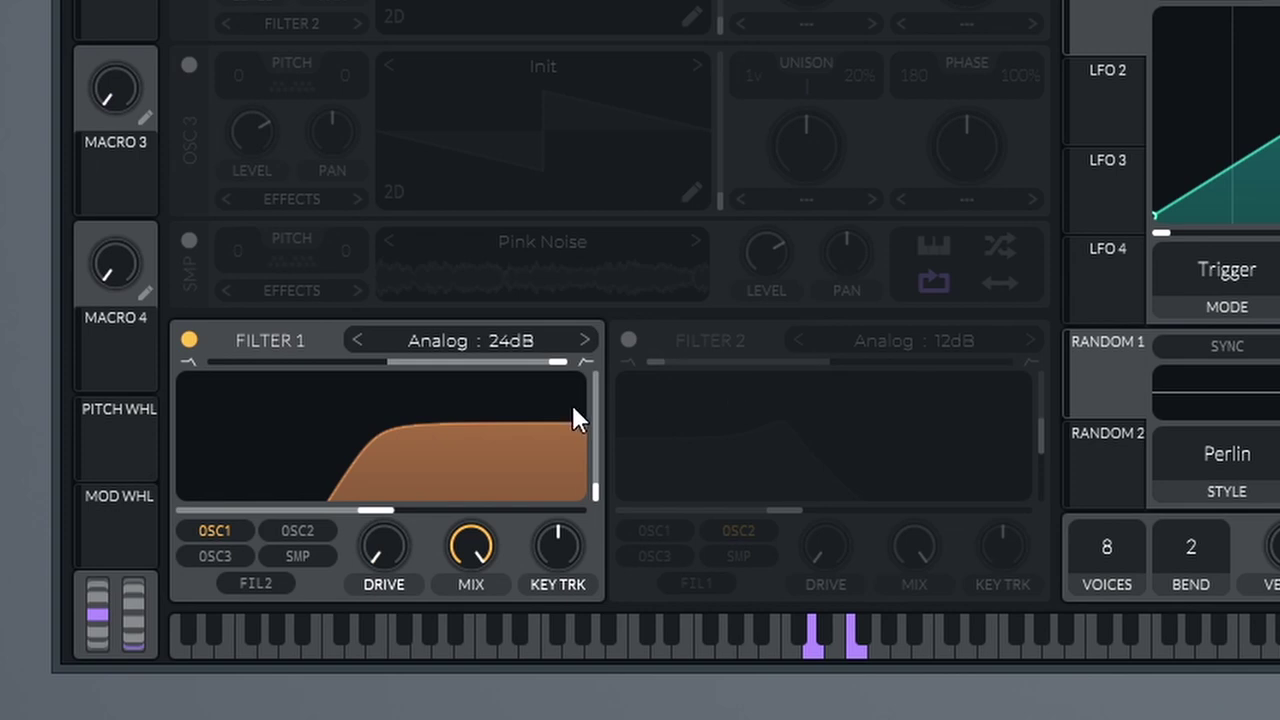
{"action": "left_click_drag", "start_coordinate": [445, 447], "coordinate": [235, 462]}
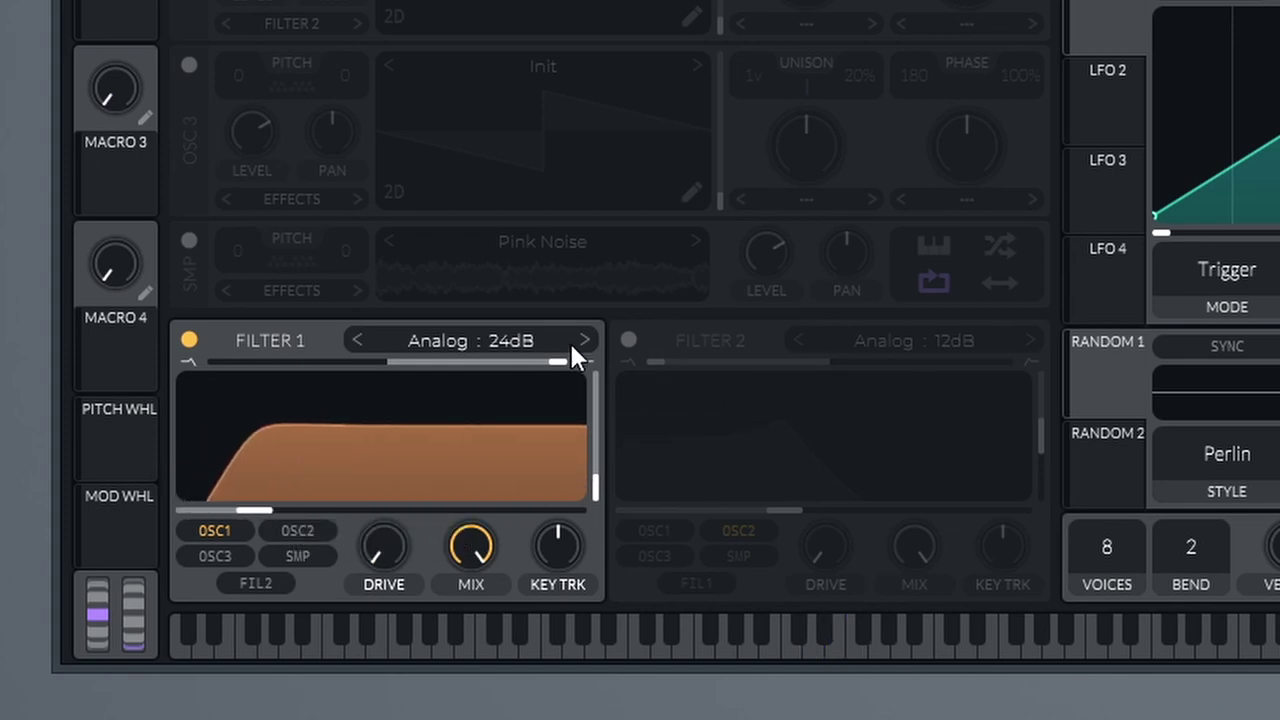
{"action": "left_click_drag", "start_coordinate": [562, 366], "coordinate": [215, 364]}
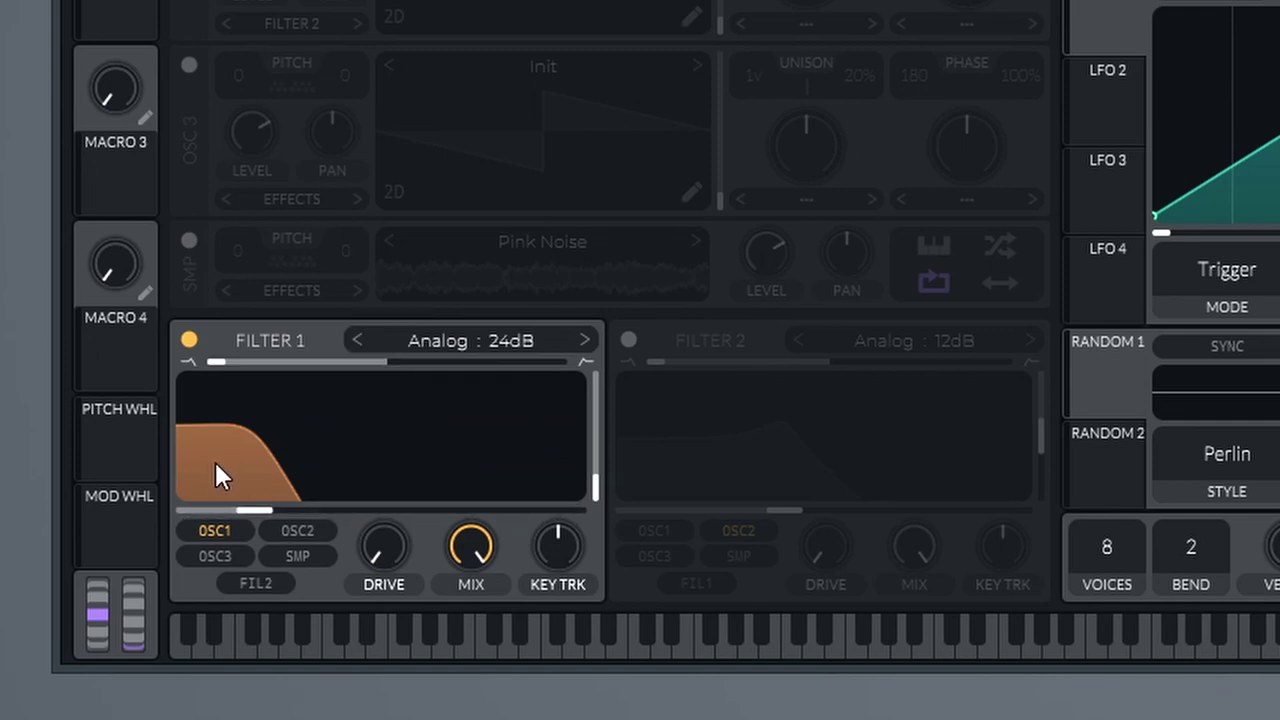
{"action": "left_click_drag", "start_coordinate": [215, 472], "coordinate": [367, 510]}
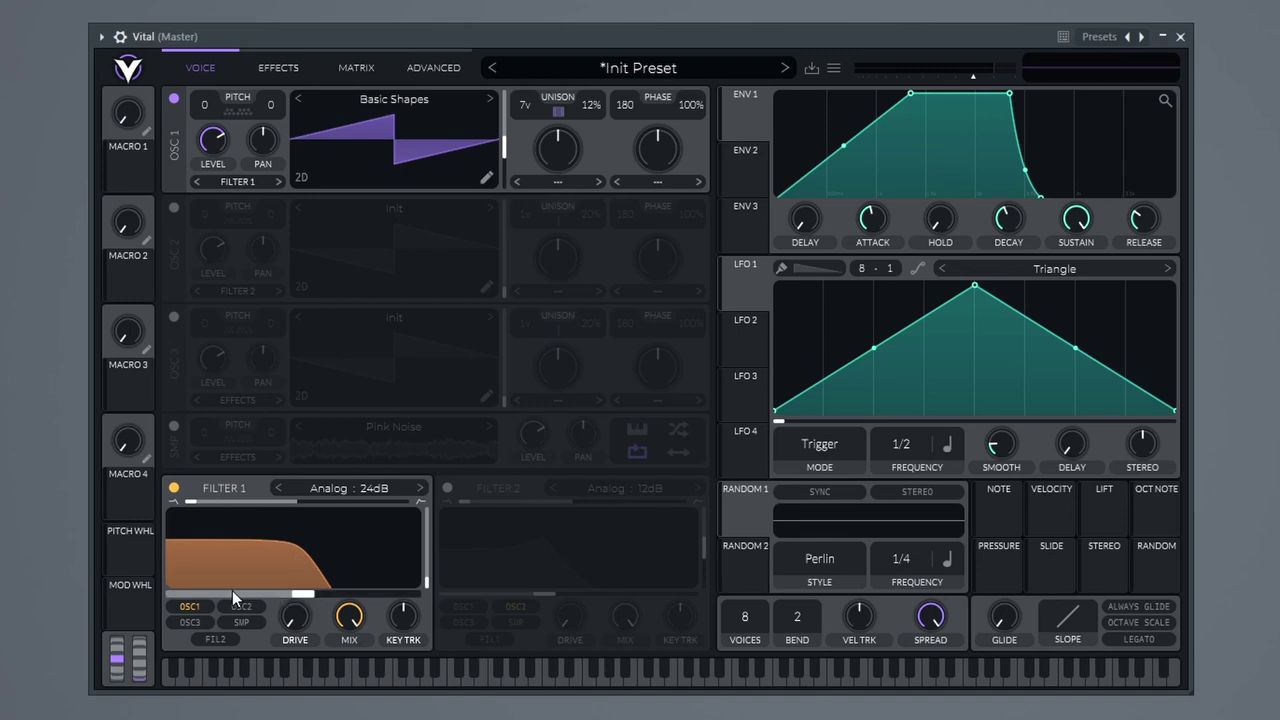
Look at oscillator 1's routing options and try feeding oscillators 2 and 3 and the sampler into filter 1.
{"action": "left_click", "coordinate": [245, 181]}
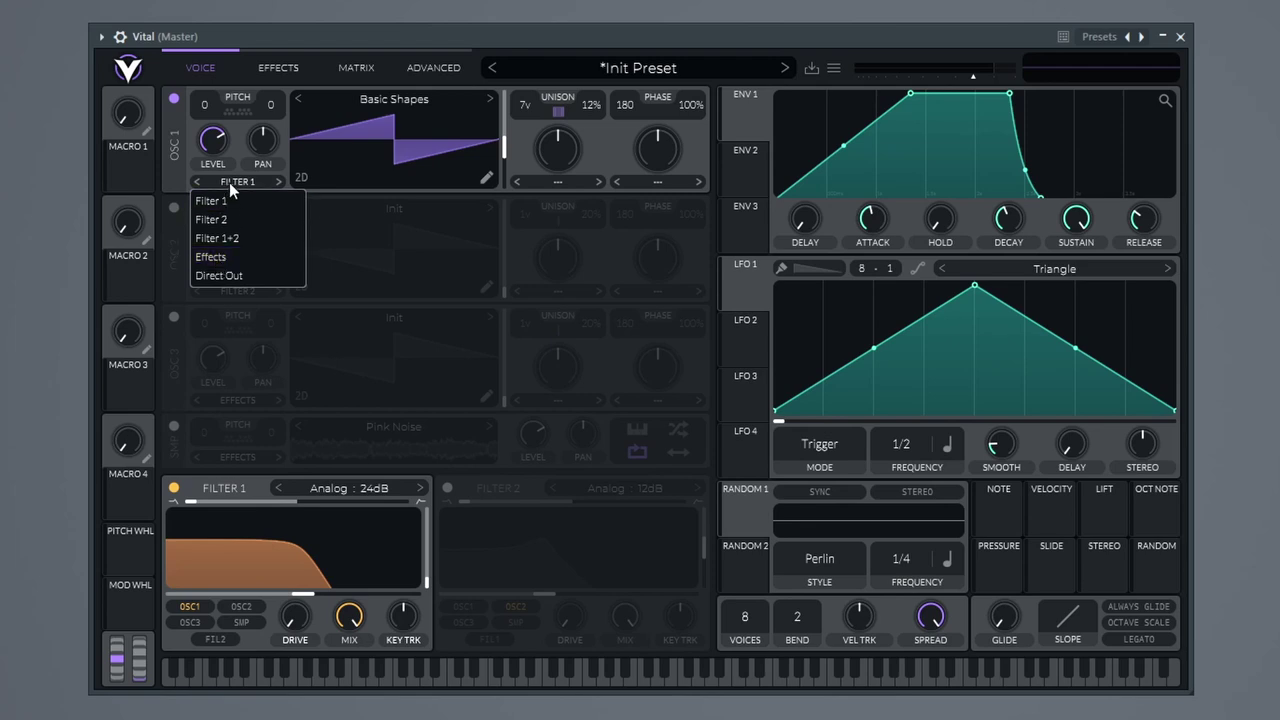
{"action": "left_click", "coordinate": [232, 495]}
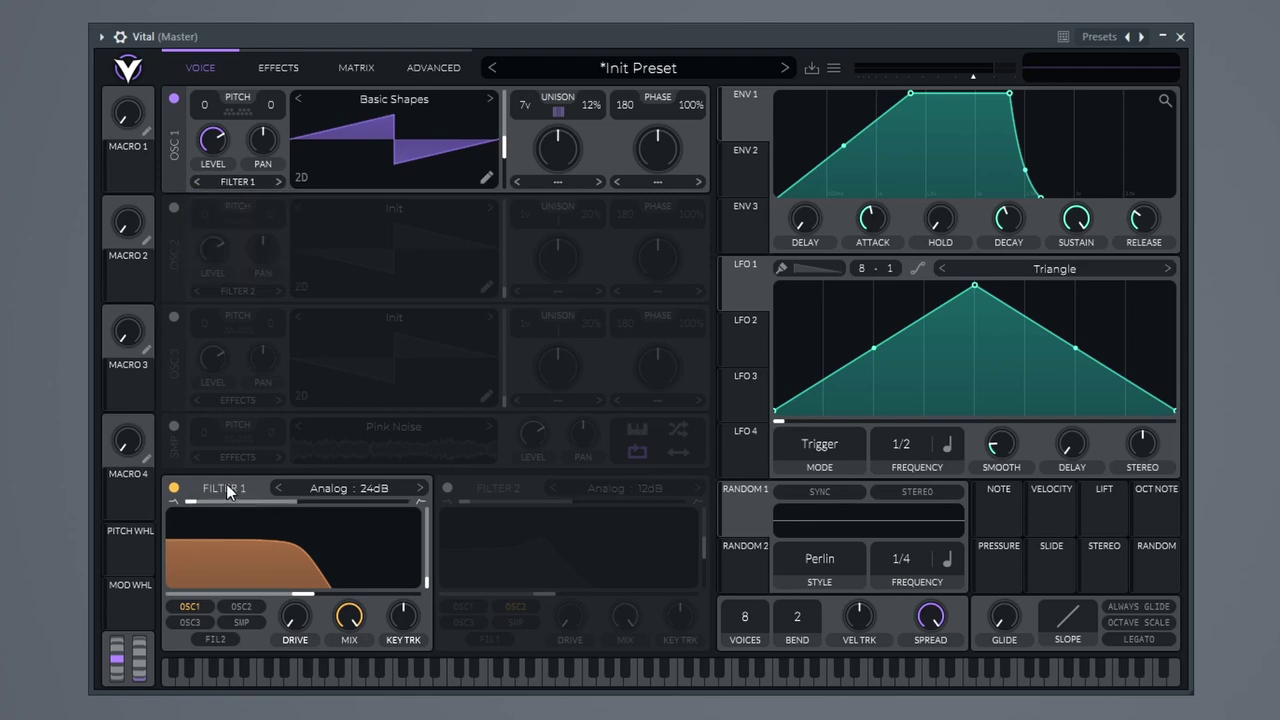
{"action": "left_click", "coordinate": [190, 610]}
{"action": "left_click", "coordinate": [198, 608]}
{"action": "left_click", "coordinate": [244, 605]}
{"action": "left_click", "coordinate": [199, 619]}
{"action": "left_click", "coordinate": [241, 623]}
{"action": "left_click", "coordinate": [245, 456]}
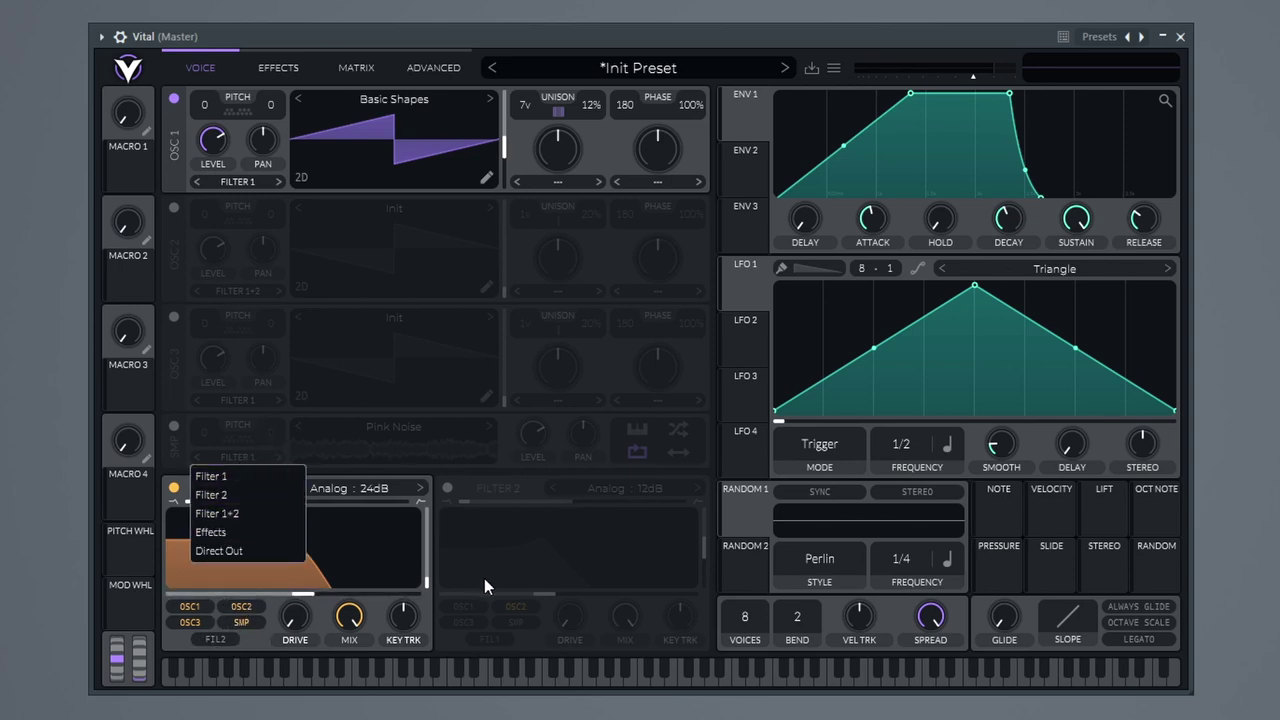
{"action": "left_click", "coordinate": [344, 574]}
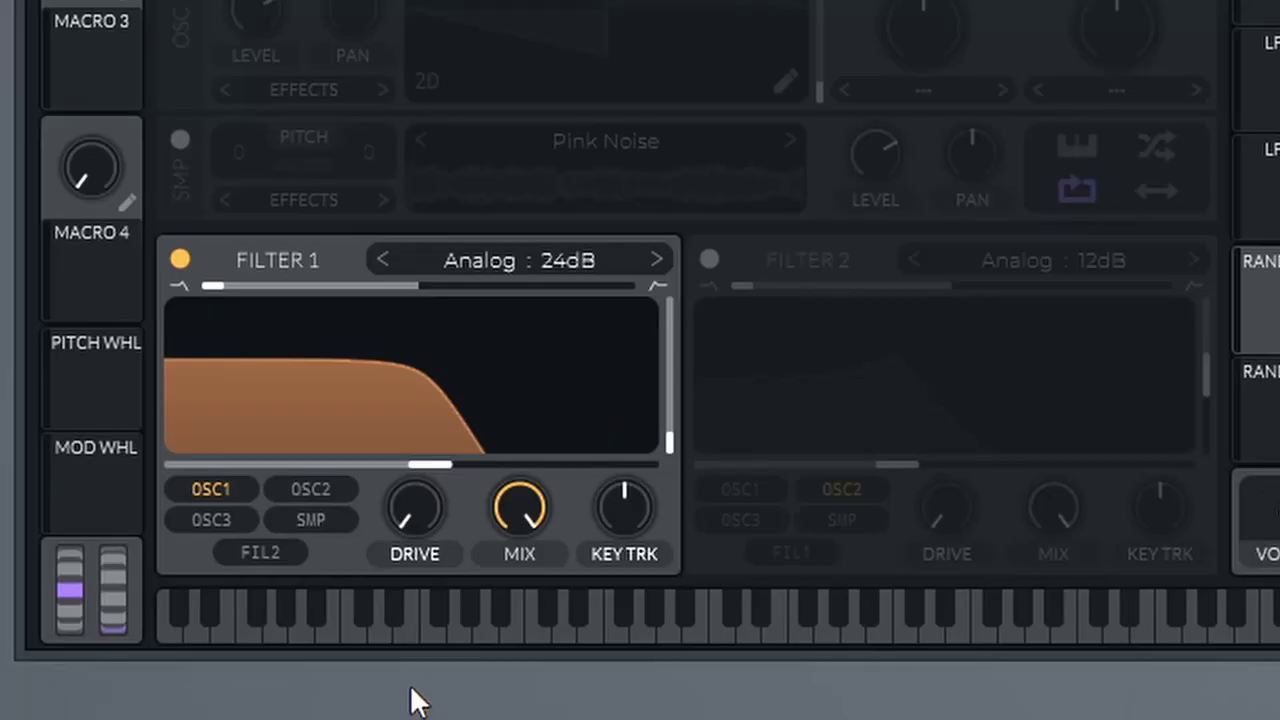
Sweep filter 1's drive up and down, leaving a moderate amount of drive applied.
{"action": "left_click_drag", "start_coordinate": [295, 621], "coordinate": [296, 617]}
{"action": "left_click_drag", "start_coordinate": [419, 498], "coordinate": [434, 415]}
{"action": "left_click_drag", "start_coordinate": [424, 485], "coordinate": [440, 446]}
{"action": "left_click_drag", "start_coordinate": [419, 489], "coordinate": [413, 658]}
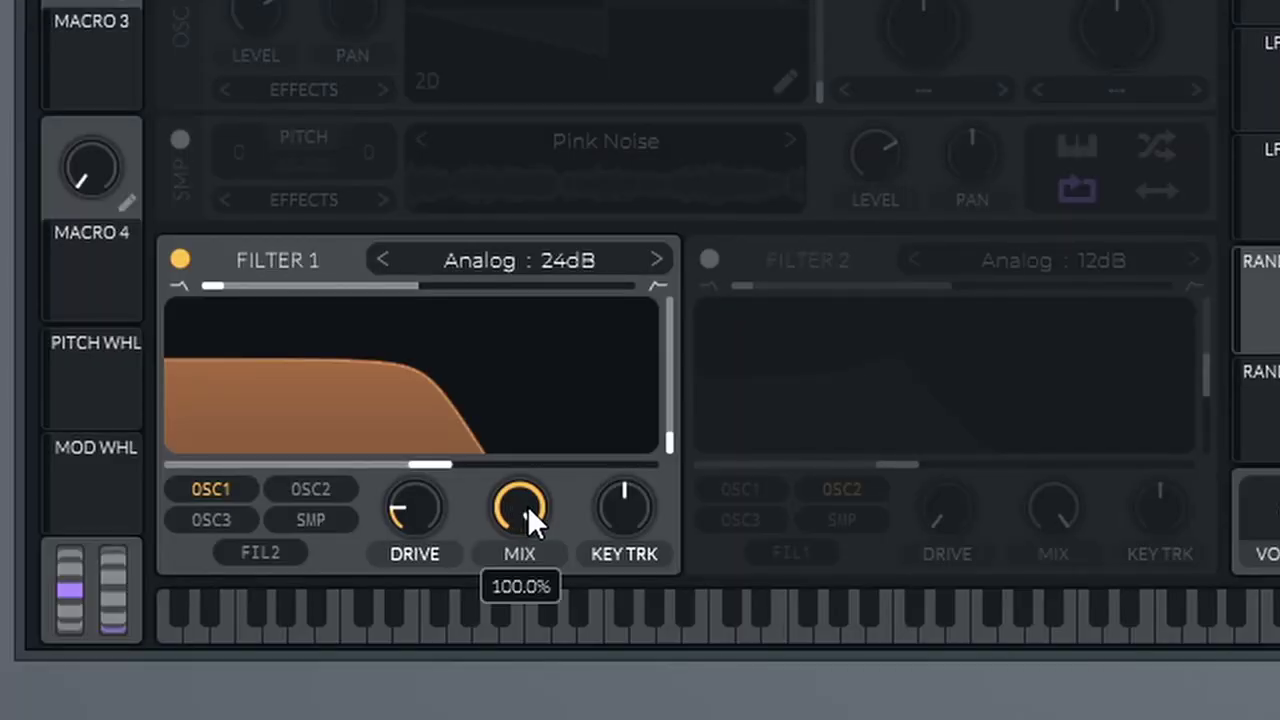
Try a lower dry/wet mix on filter 1 and restore the mix to 100%.
{"action": "left_click_drag", "start_coordinate": [527, 505], "coordinate": [516, 432]}
{"action": "left_click_drag", "start_coordinate": [520, 510], "coordinate": [515, 547]}
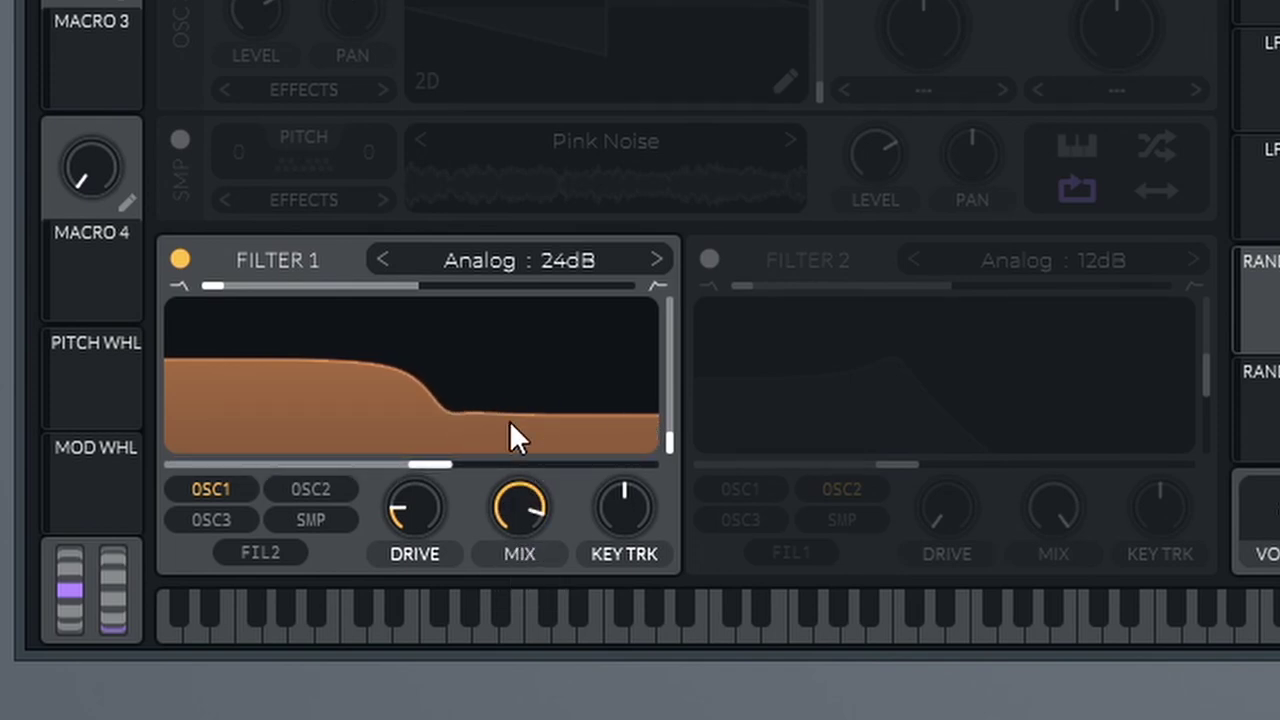
{"action": "left_click_drag", "start_coordinate": [524, 500], "coordinate": [539, 427]}
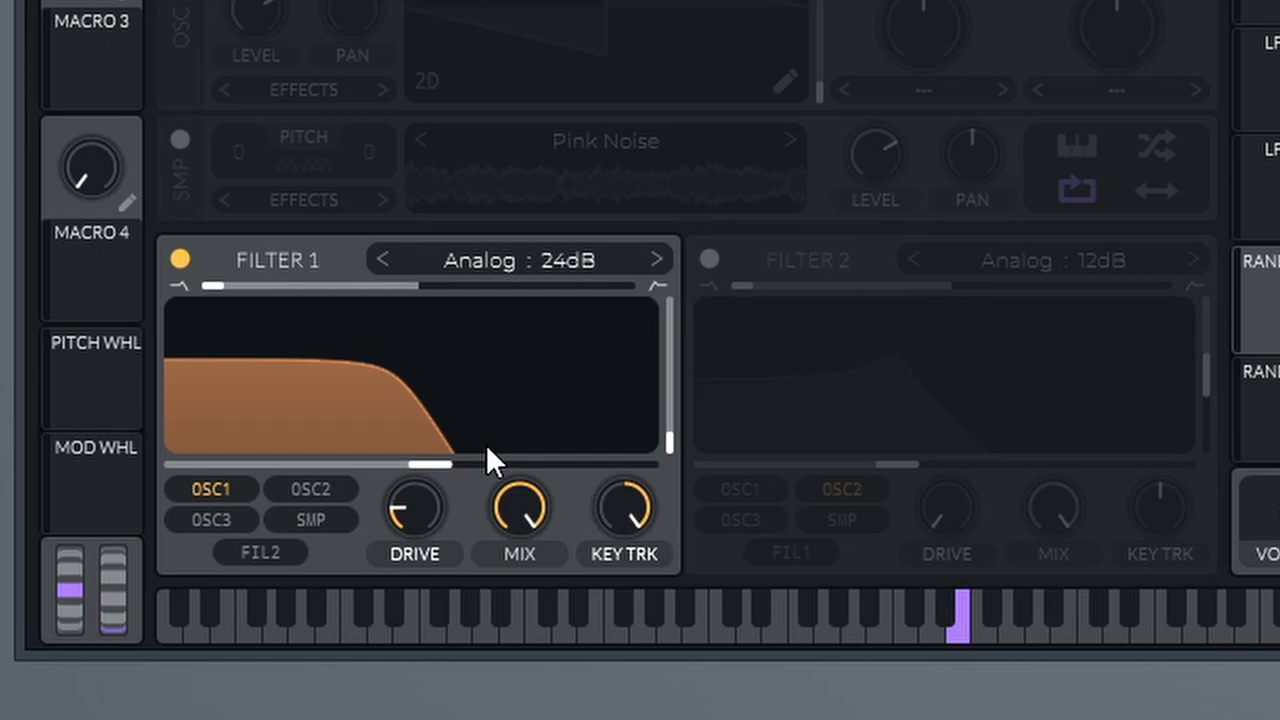
Try out negative key tracking on filter 1, including about -61%, and reset it to its default.
{"action": "mouse_move", "coordinate": [625, 538]}
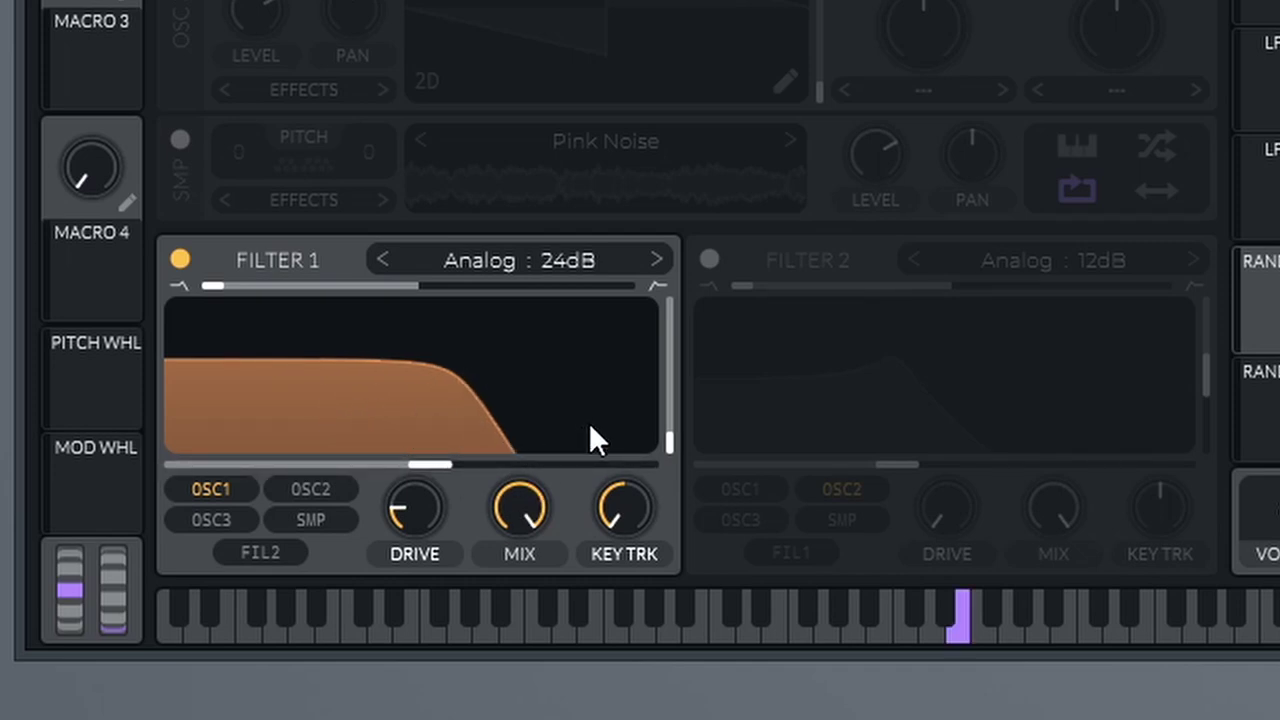
{"action": "left_click_drag", "start_coordinate": [648, 510], "coordinate": [635, 434]}
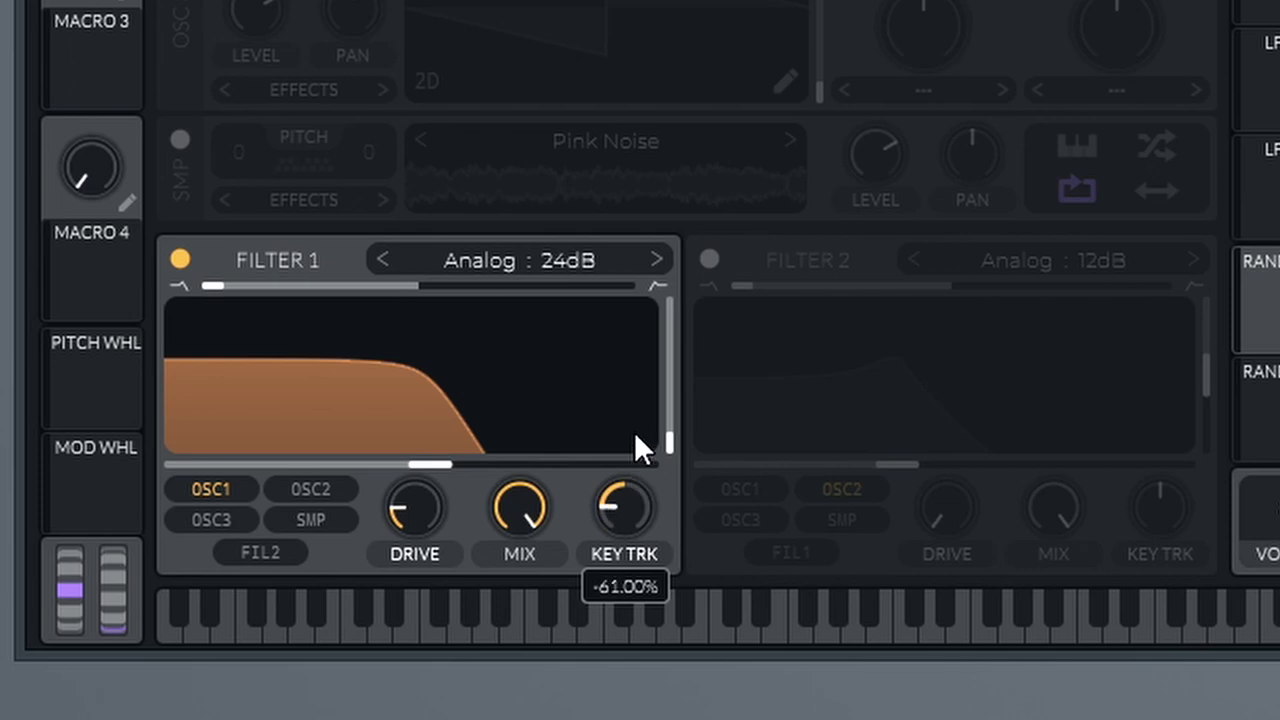
{"action": "double_click", "coordinate": [633, 530]}
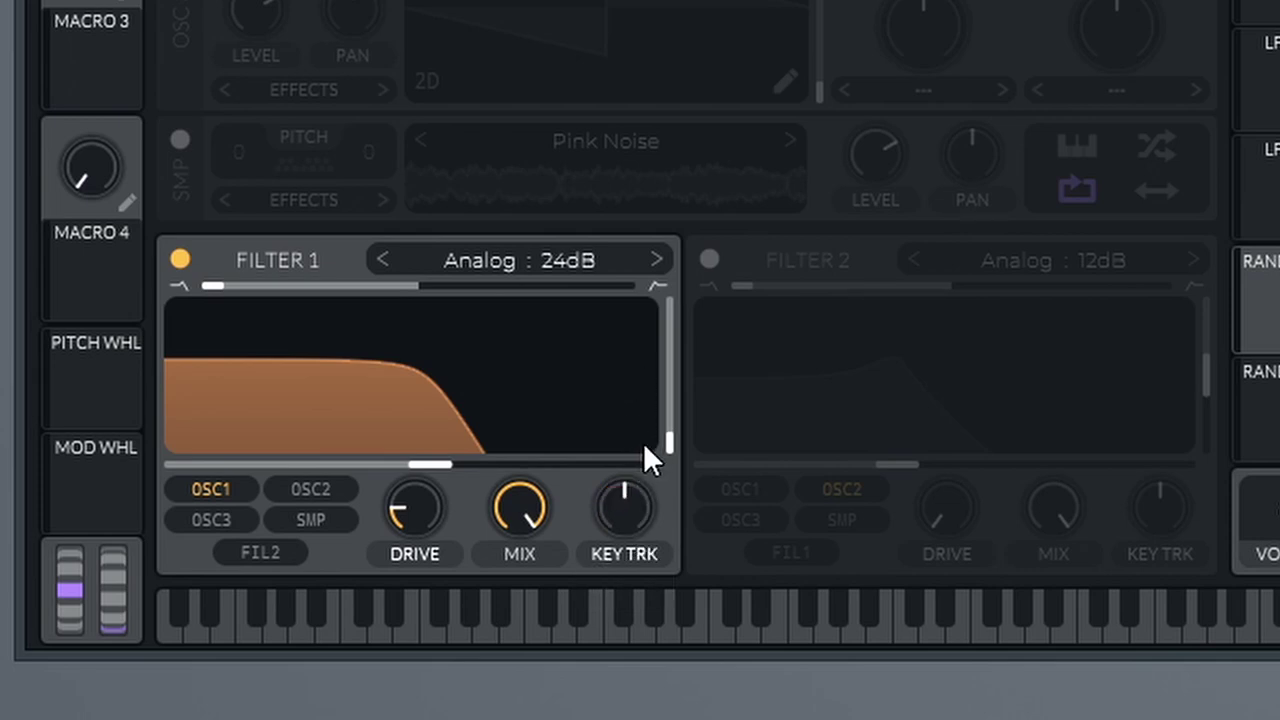
{"action": "left_click", "coordinate": [709, 259]}
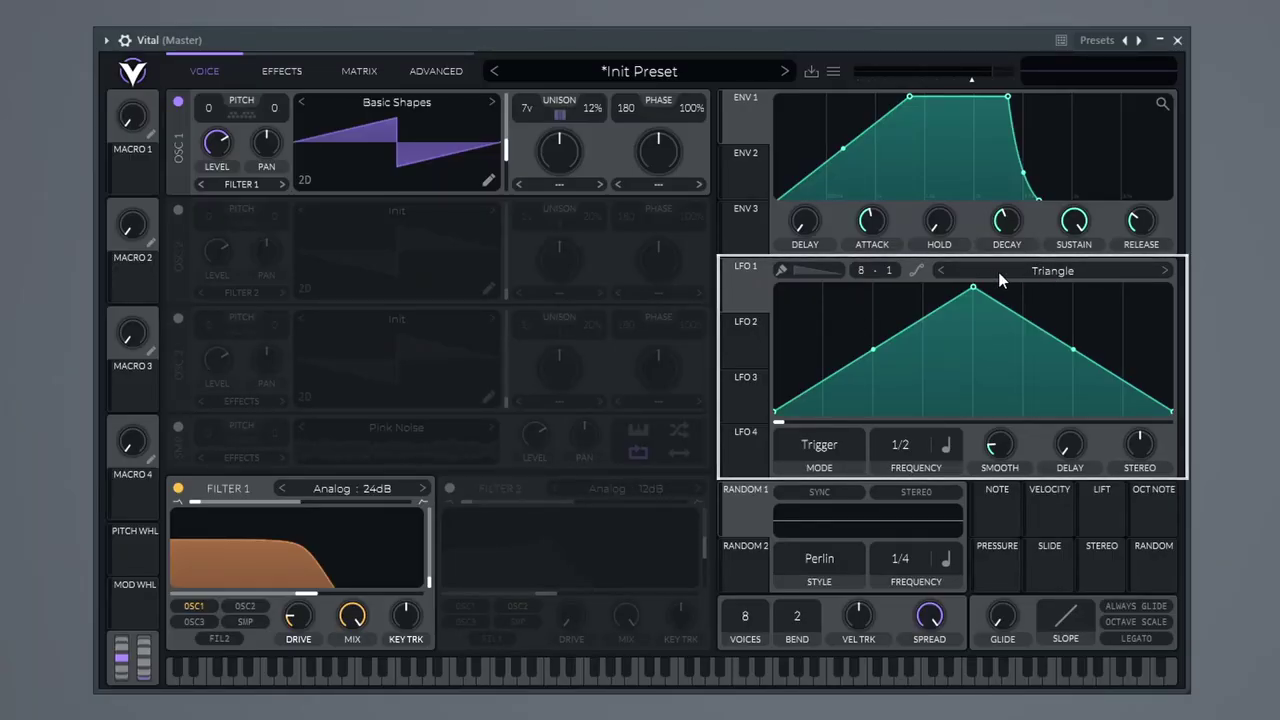
Browse the LFO 1 shapes, try Staircase Down and return to Triangle.
{"action": "left_click", "coordinate": [1054, 273]}
{"action": "scroll", "coordinate": [1065, 128], "scroll_direction": "down", "scroll_amount": 3}
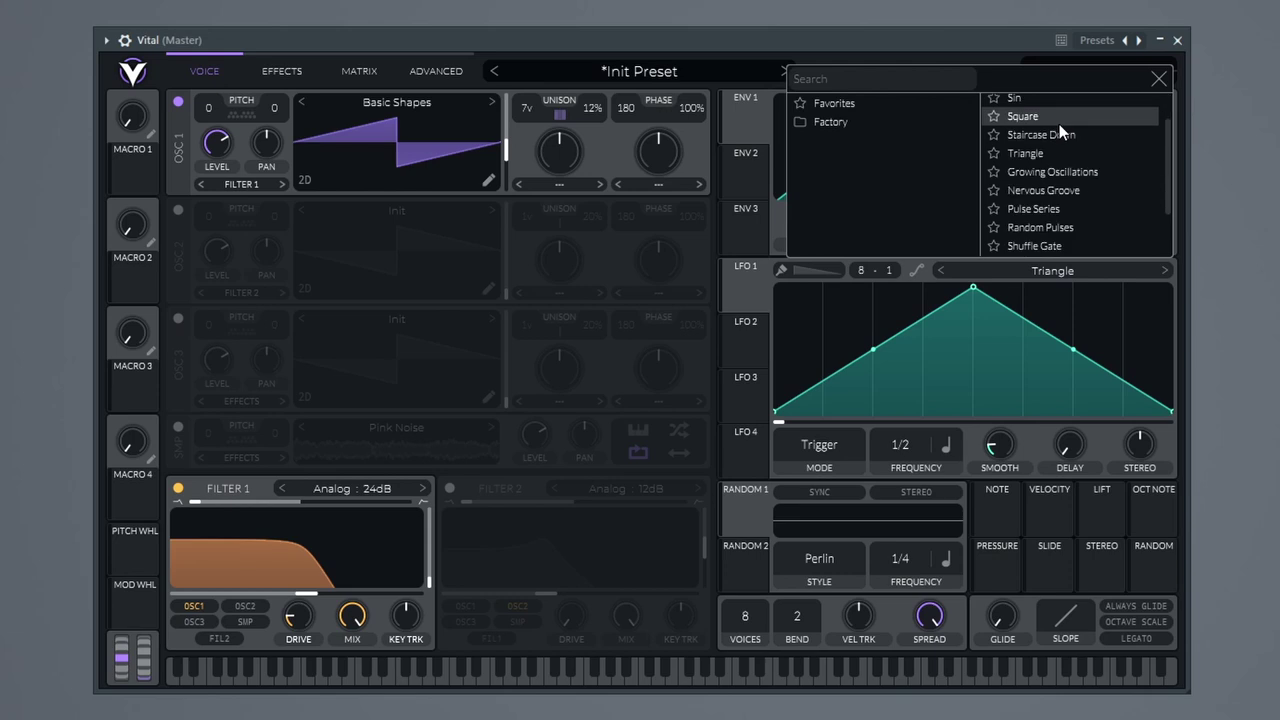
{"action": "scroll", "coordinate": [1044, 241], "scroll_direction": "up", "scroll_amount": 3}
{"action": "left_click", "coordinate": [1040, 177]}
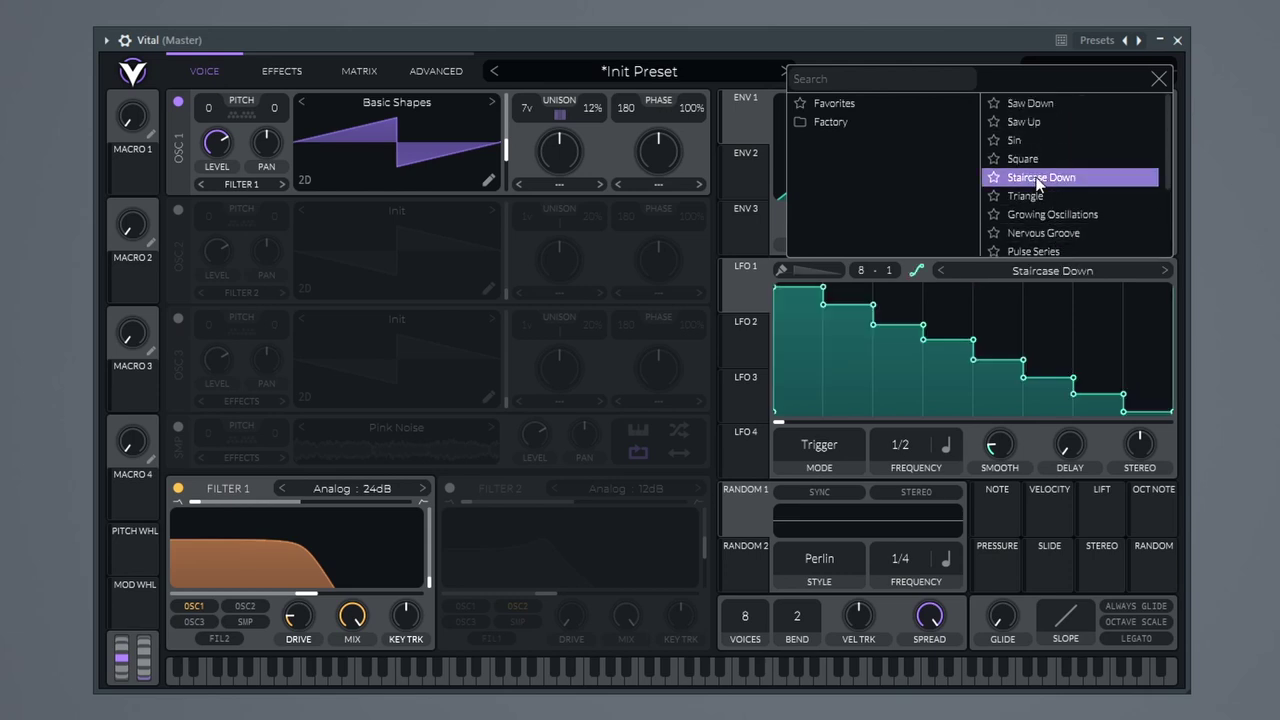
{"action": "left_click", "coordinate": [1030, 196]}
{"action": "left_click", "coordinate": [1159, 79]}
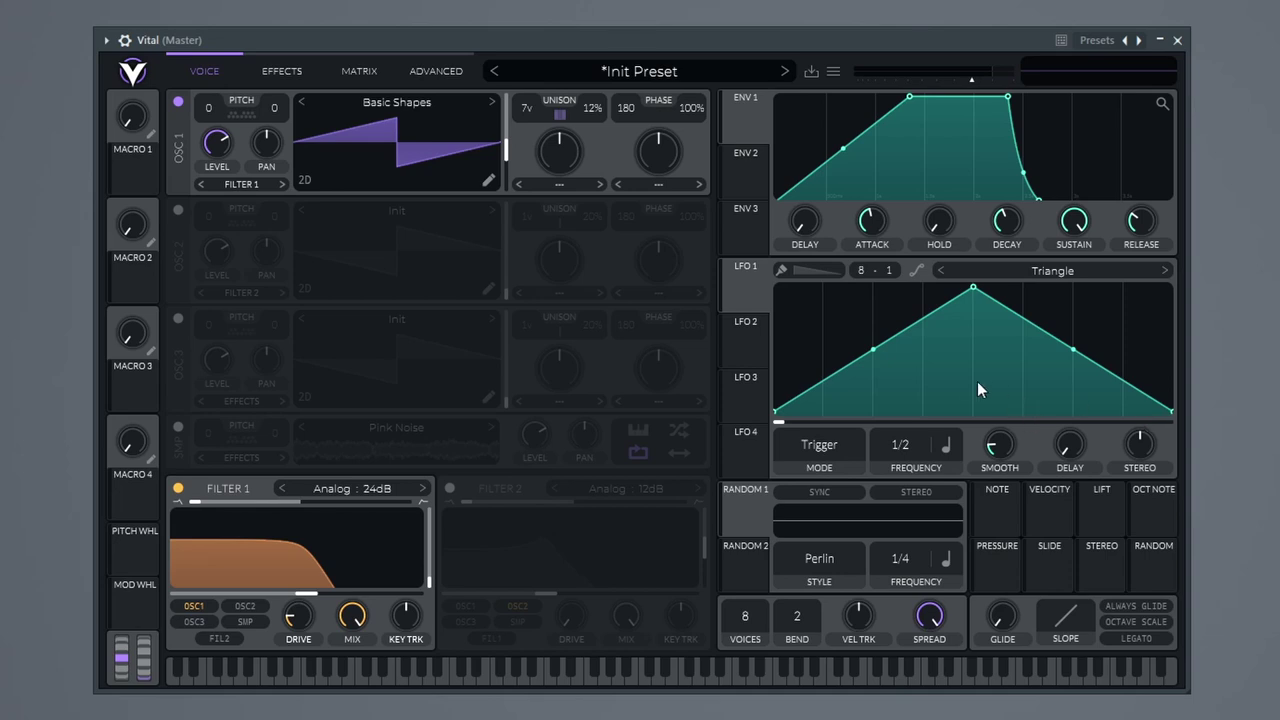
Set LFO 1's horizontal grid to 9 and try adding, moving and removing points on its triangle shape.
{"action": "left_click_drag", "start_coordinate": [878, 350], "coordinate": [922, 378]}
{"action": "scroll", "coordinate": [922, 378], "scroll_direction": "up", "scroll_amount": 1}
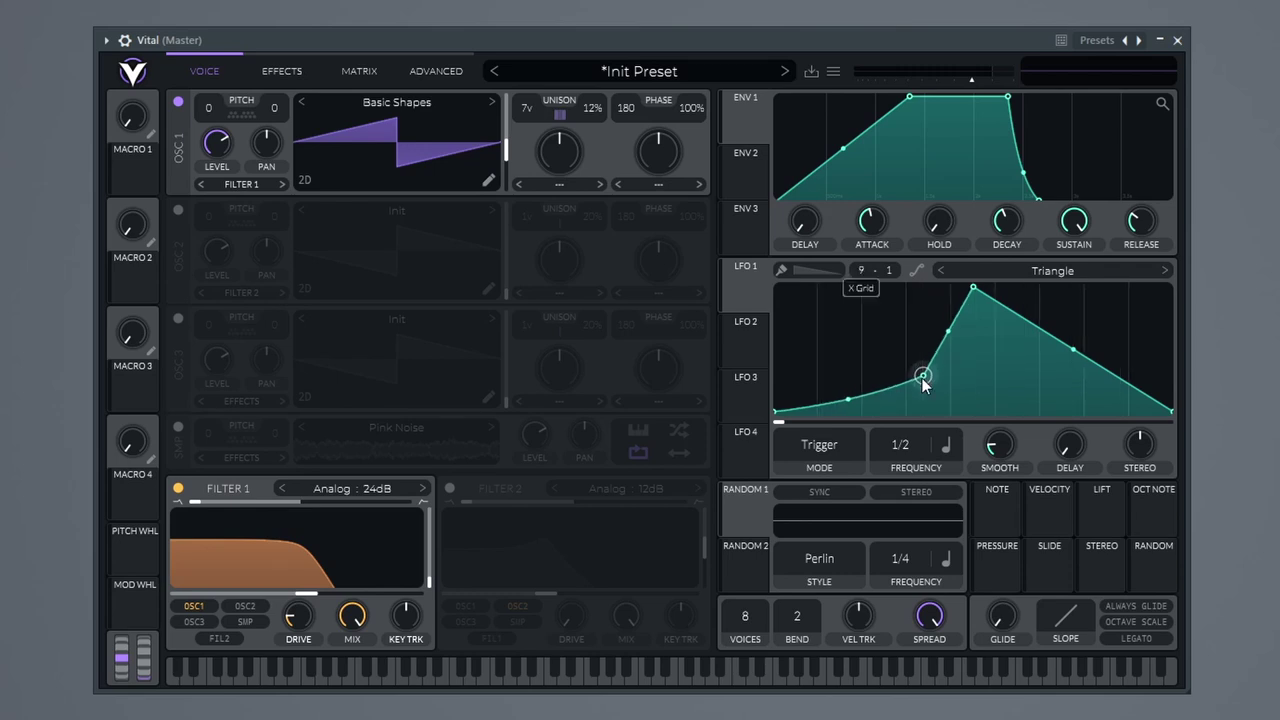
{"action": "double_click", "coordinate": [1043, 375]}
{"action": "left_click_drag", "start_coordinate": [1043, 375], "coordinate": [1041, 345]}
{"action": "right_click", "coordinate": [1040, 345]}
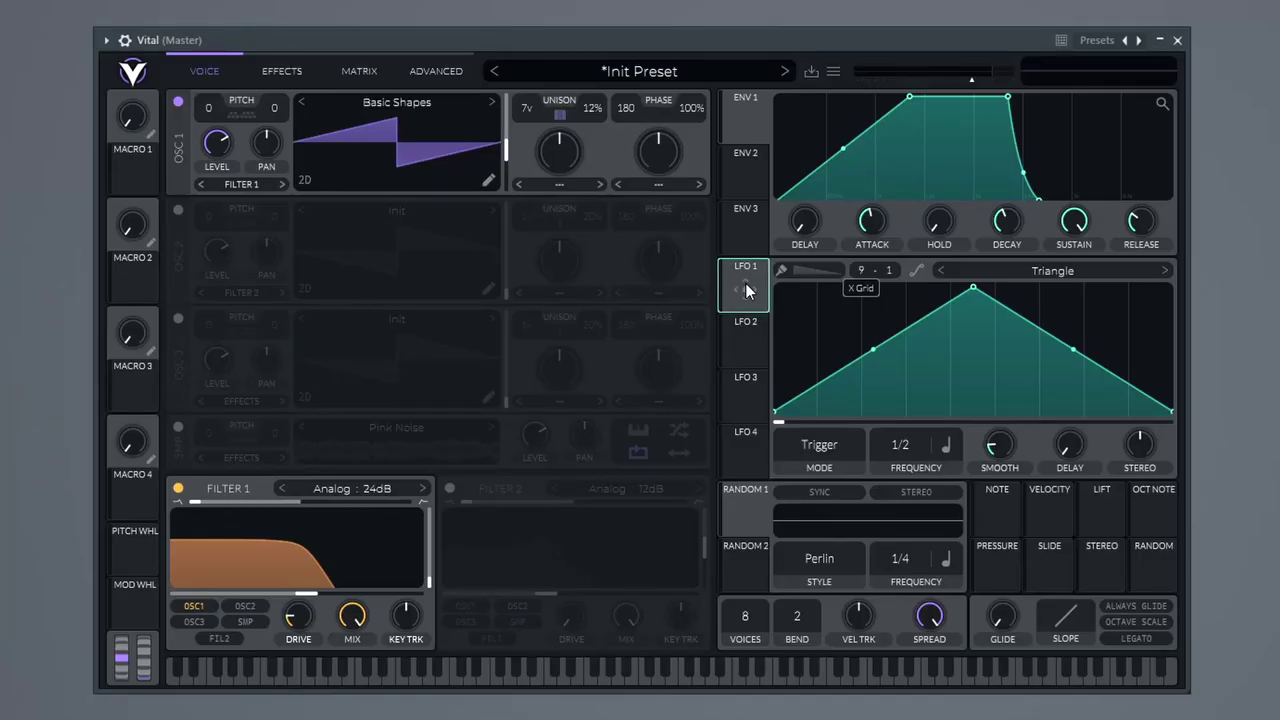
Assign LFO 1 as a modulation source to filter 1's cutoff.
{"action": "left_click_drag", "start_coordinate": [745, 283], "coordinate": [652, 228]}
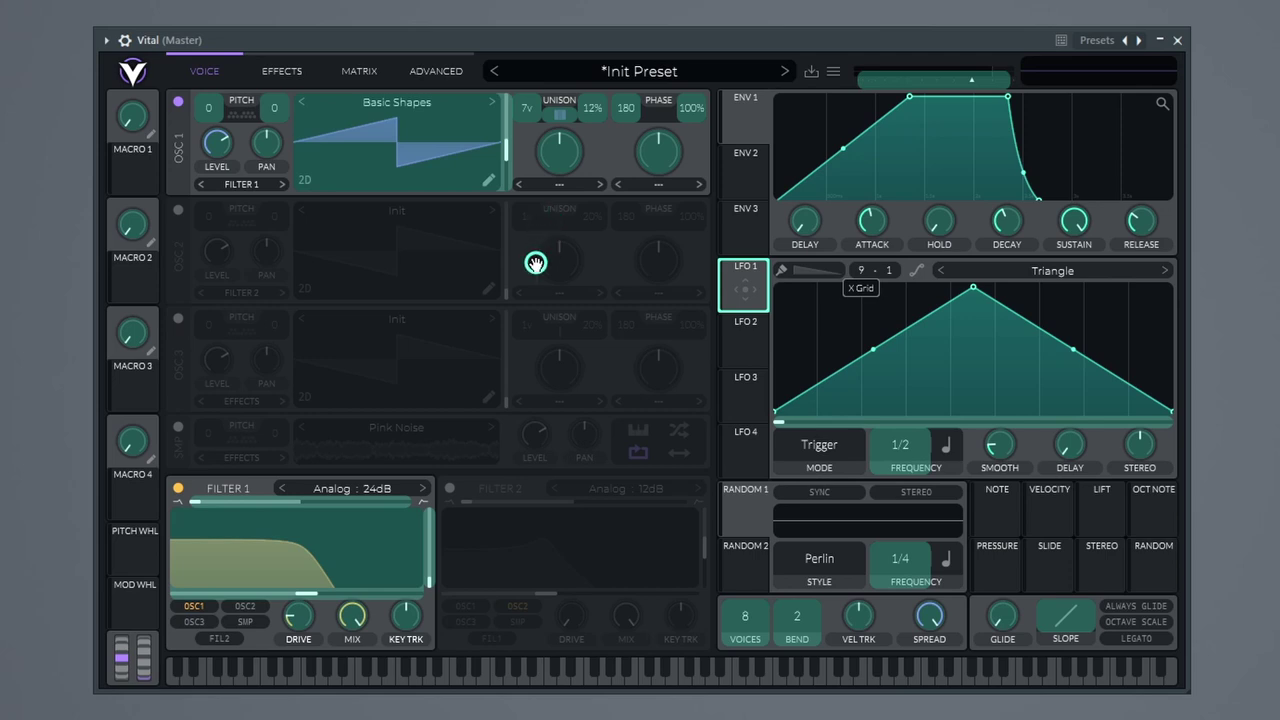
{"action": "left_click_drag", "start_coordinate": [449, 470], "coordinate": [320, 590]}
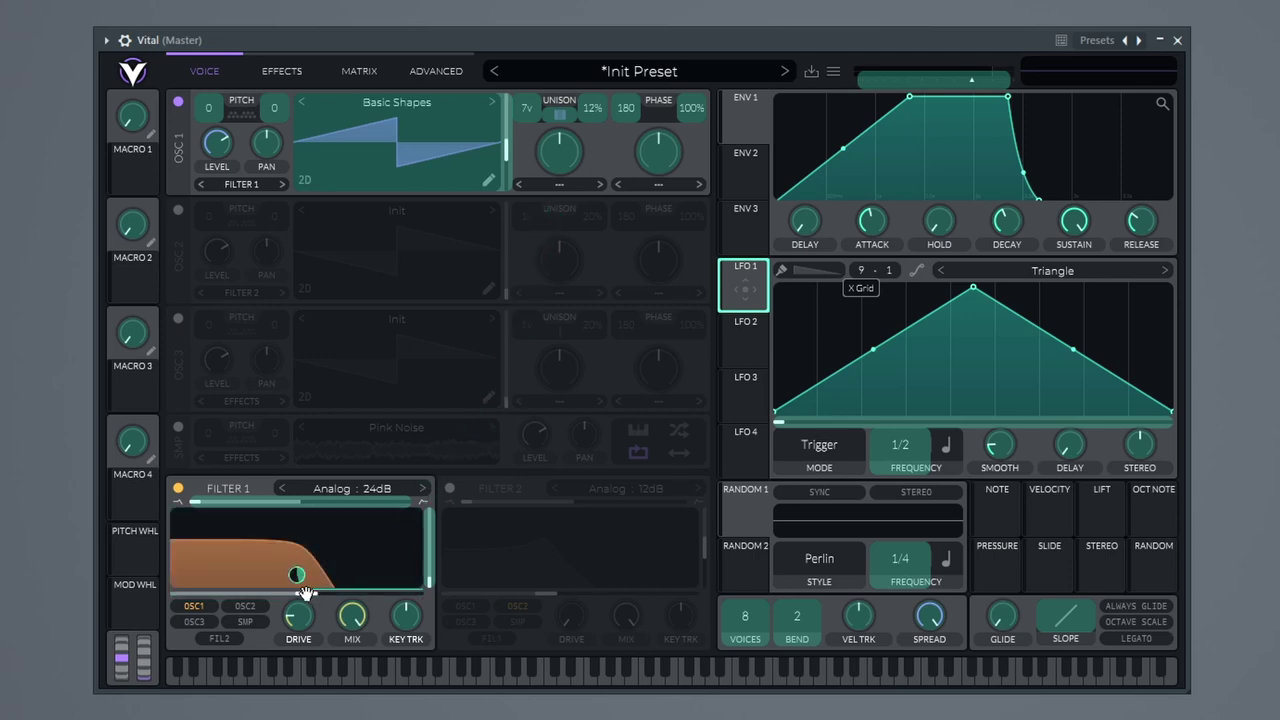
{"action": "left_click_drag", "start_coordinate": [307, 592], "coordinate": [308, 594]}
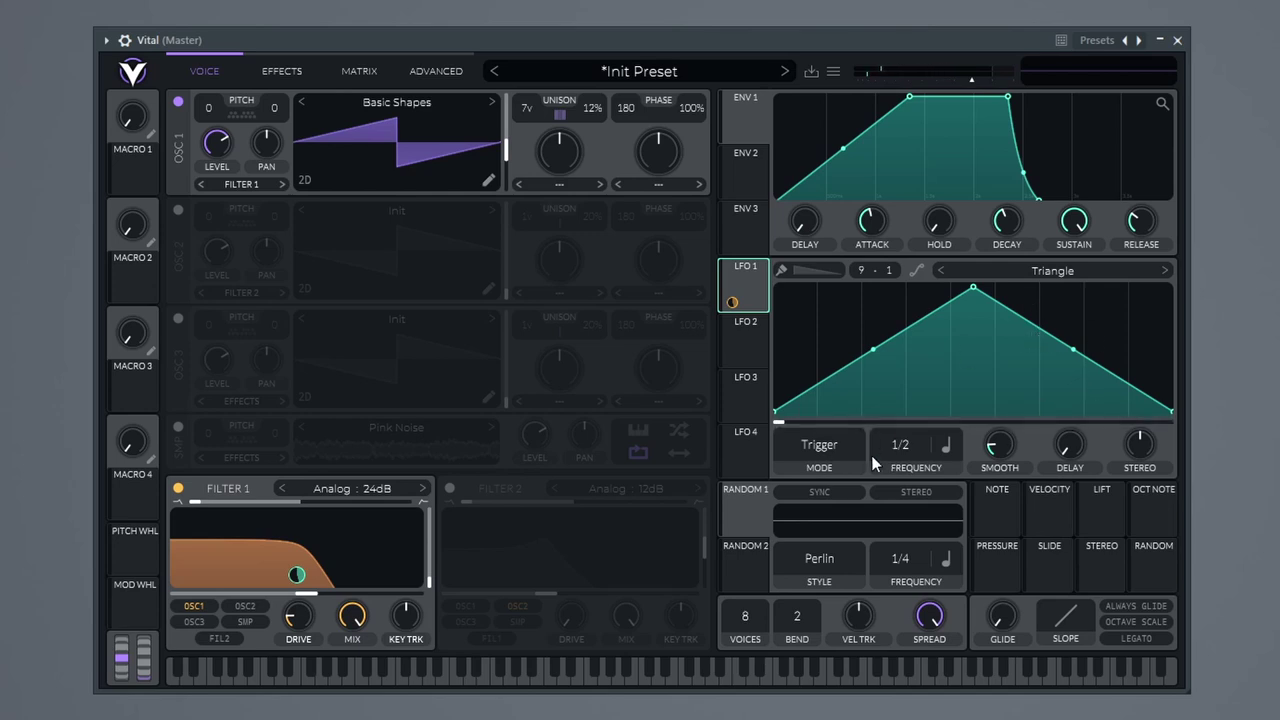
Set LFO 1's mode to Envelope and move the triangle's peak to the end of the cycle to form a rising ramp.
{"action": "left_click", "coordinate": [833, 450]}
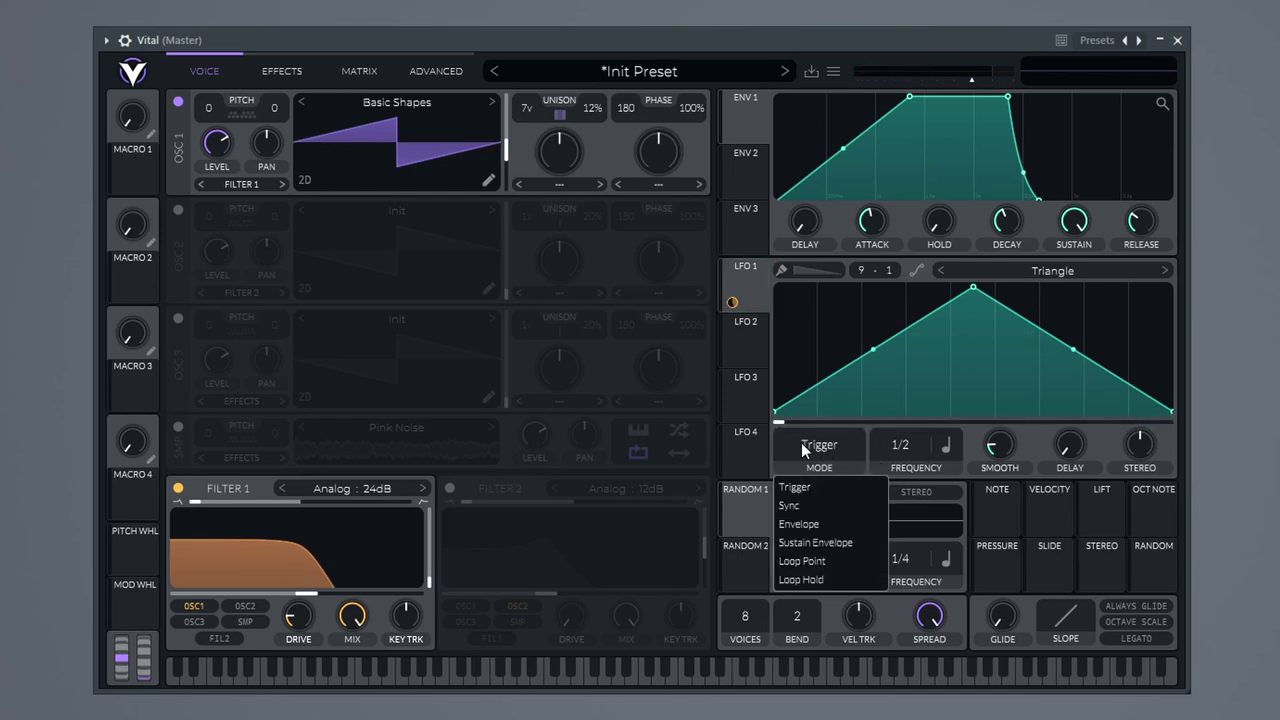
{"action": "left_click", "coordinate": [797, 523]}
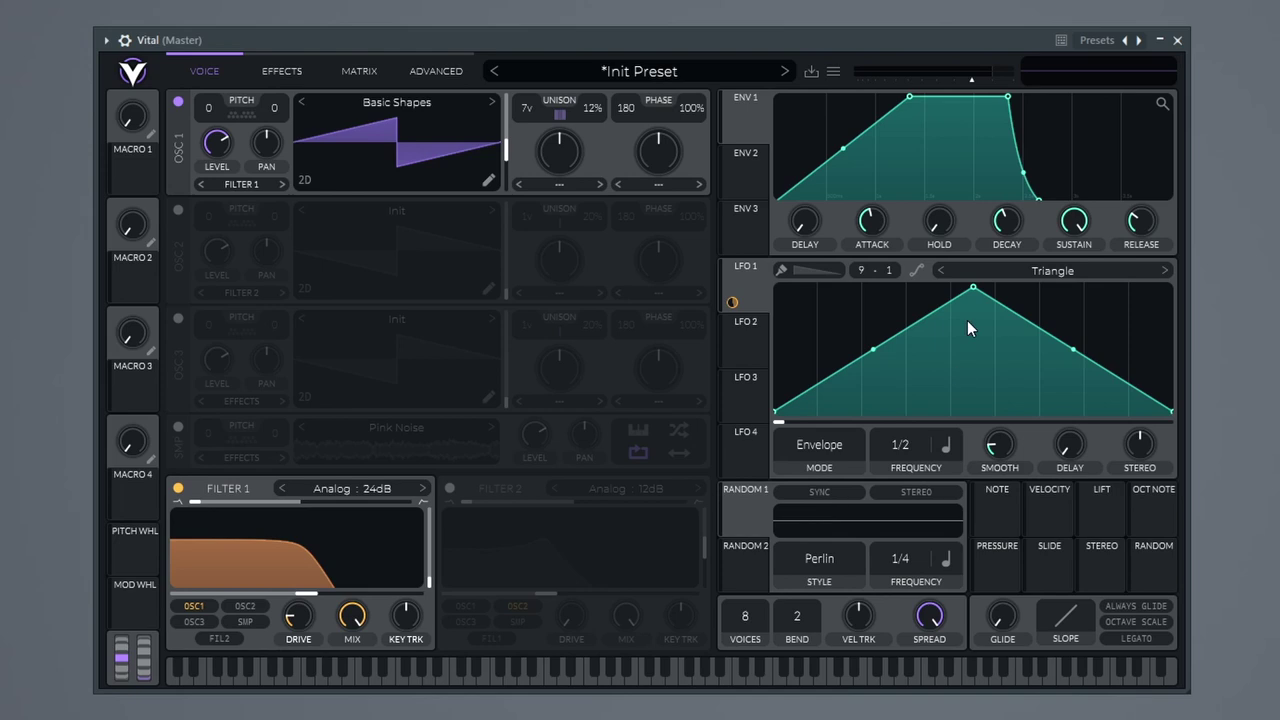
{"action": "left_click_drag", "start_coordinate": [973, 290], "coordinate": [1172, 289]}
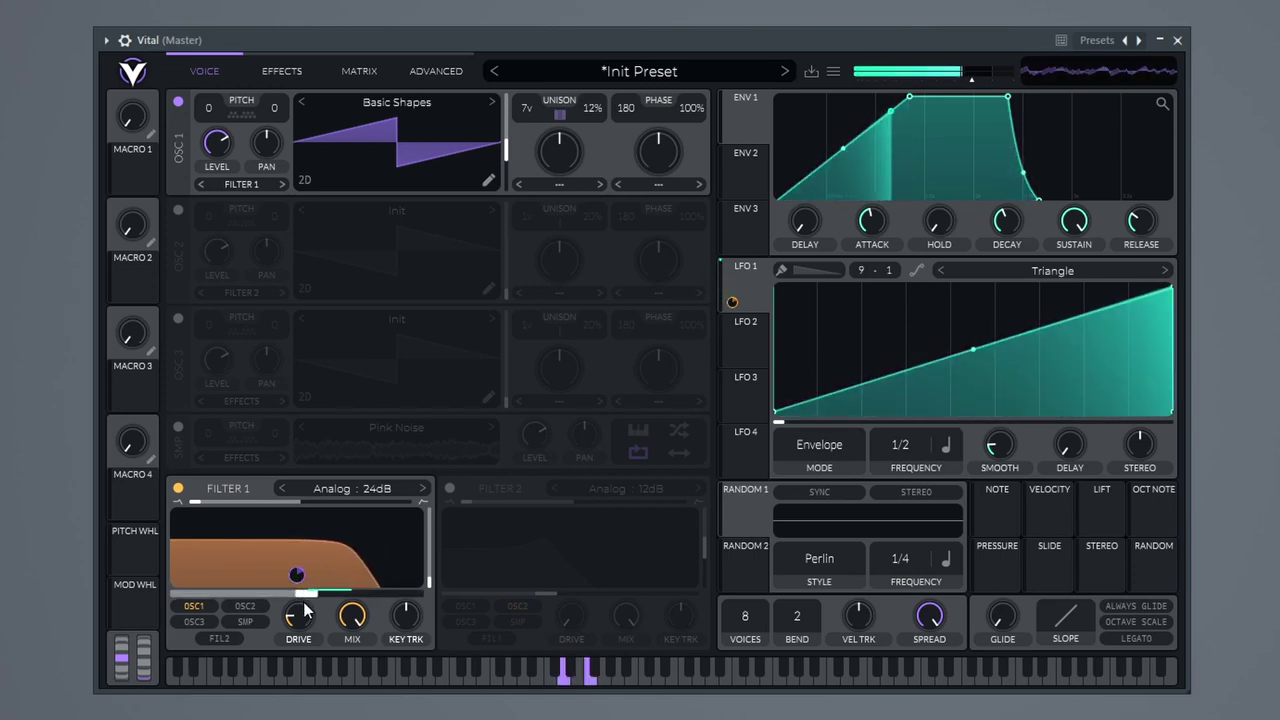
Set LFO 1's modulation amount on filter 1's cutoff to about 24.52 and lower the filter's base cutoff.
{"action": "mouse_move", "coordinate": [298, 578]}
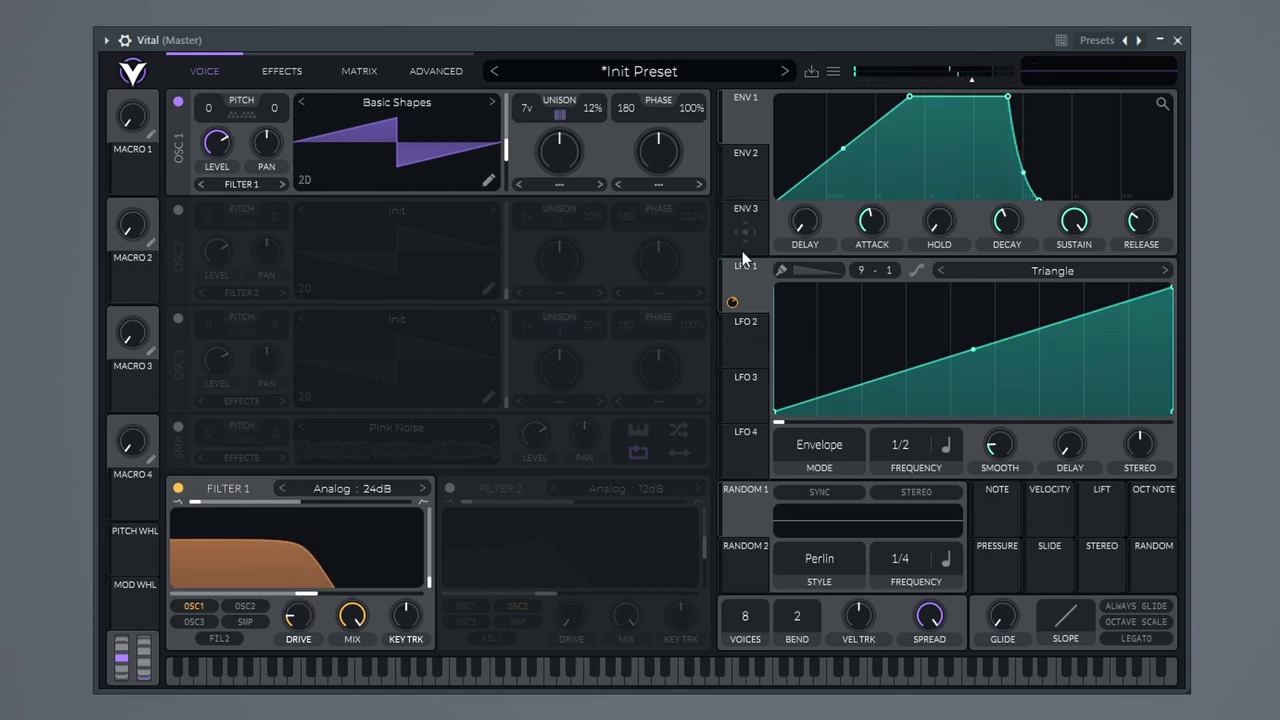
{"action": "left_click_drag", "start_coordinate": [734, 301], "coordinate": [734, 330]}
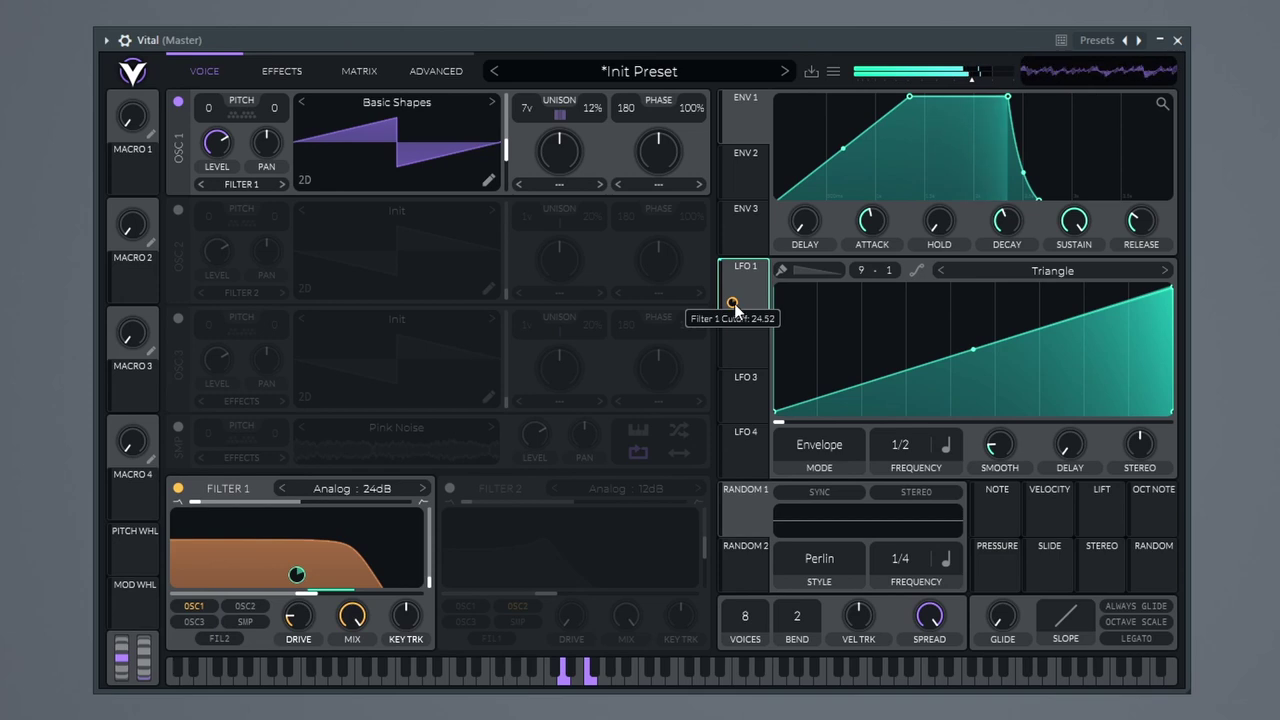
{"action": "left_click_drag", "start_coordinate": [277, 598], "coordinate": [254, 598]}
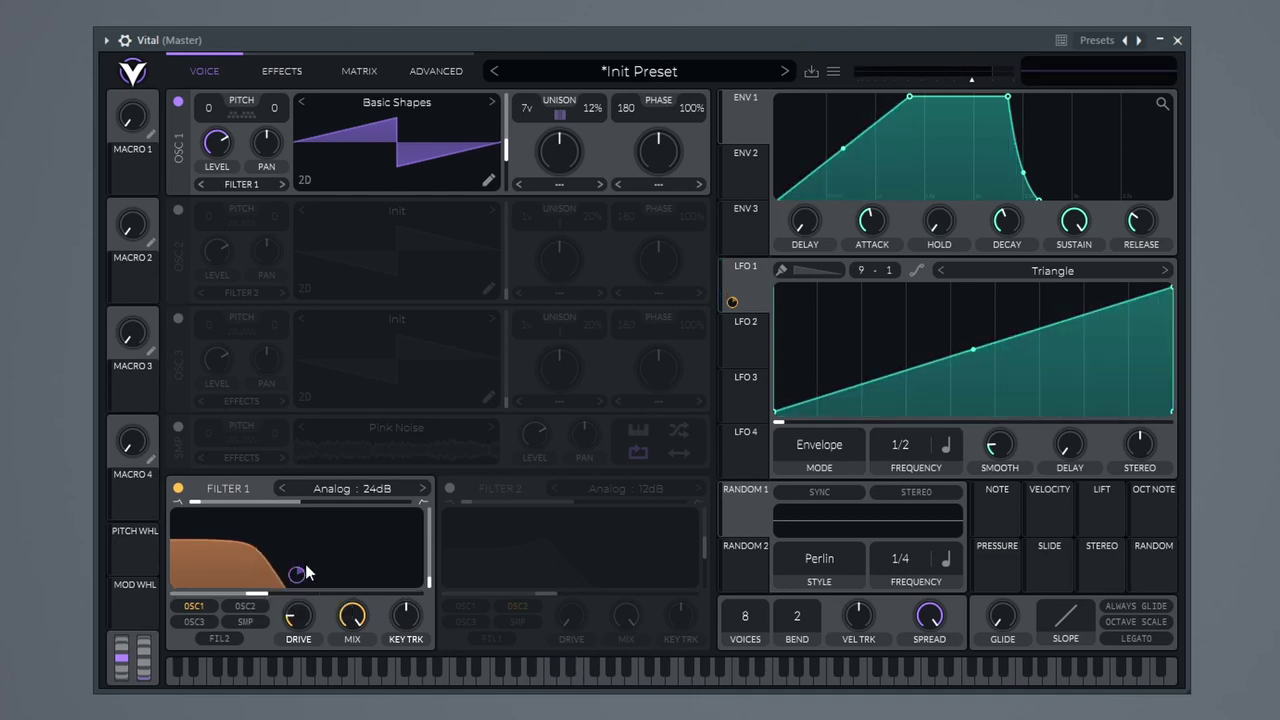
Assign LFO 2 to oscillator 1's phase and make that modulation bipolar.
{"action": "left_click", "coordinate": [748, 335]}
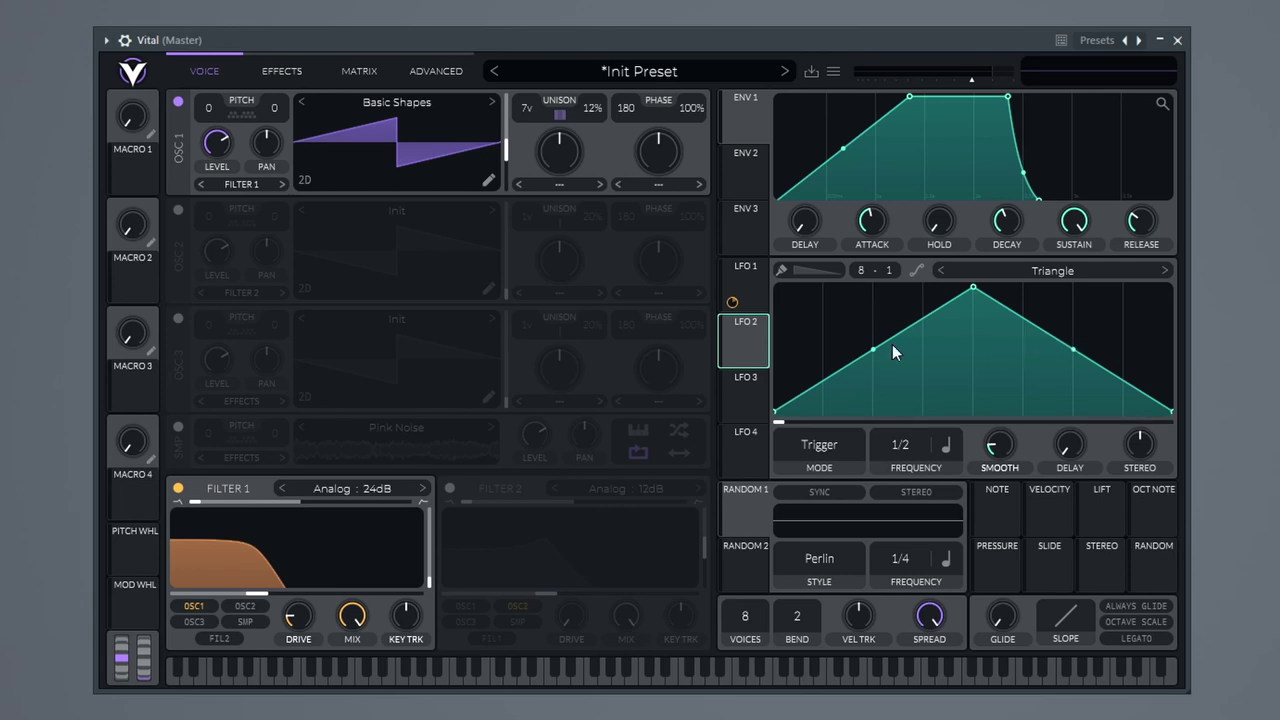
{"action": "left_click_drag", "start_coordinate": [745, 346], "coordinate": [562, 118]}
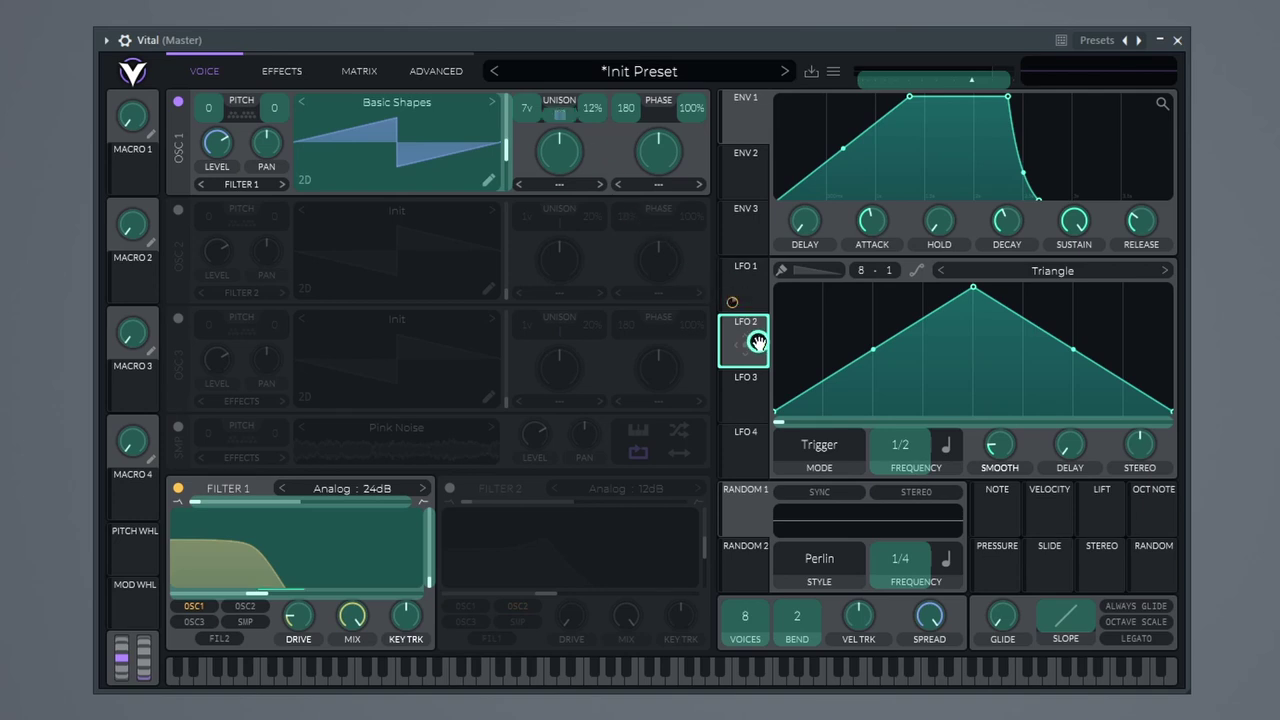
{"action": "left_click_drag", "start_coordinate": [758, 343], "coordinate": [762, 337]}
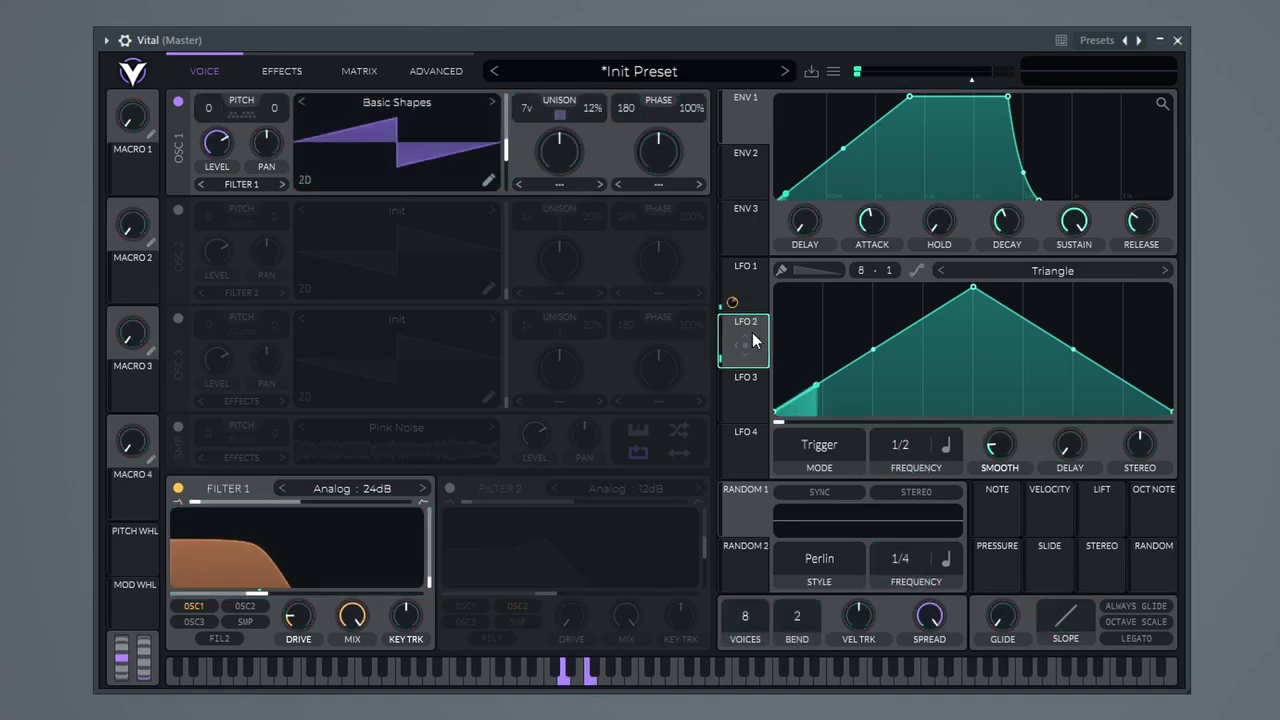
{"action": "left_click_drag", "start_coordinate": [752, 338], "coordinate": [626, 114]}
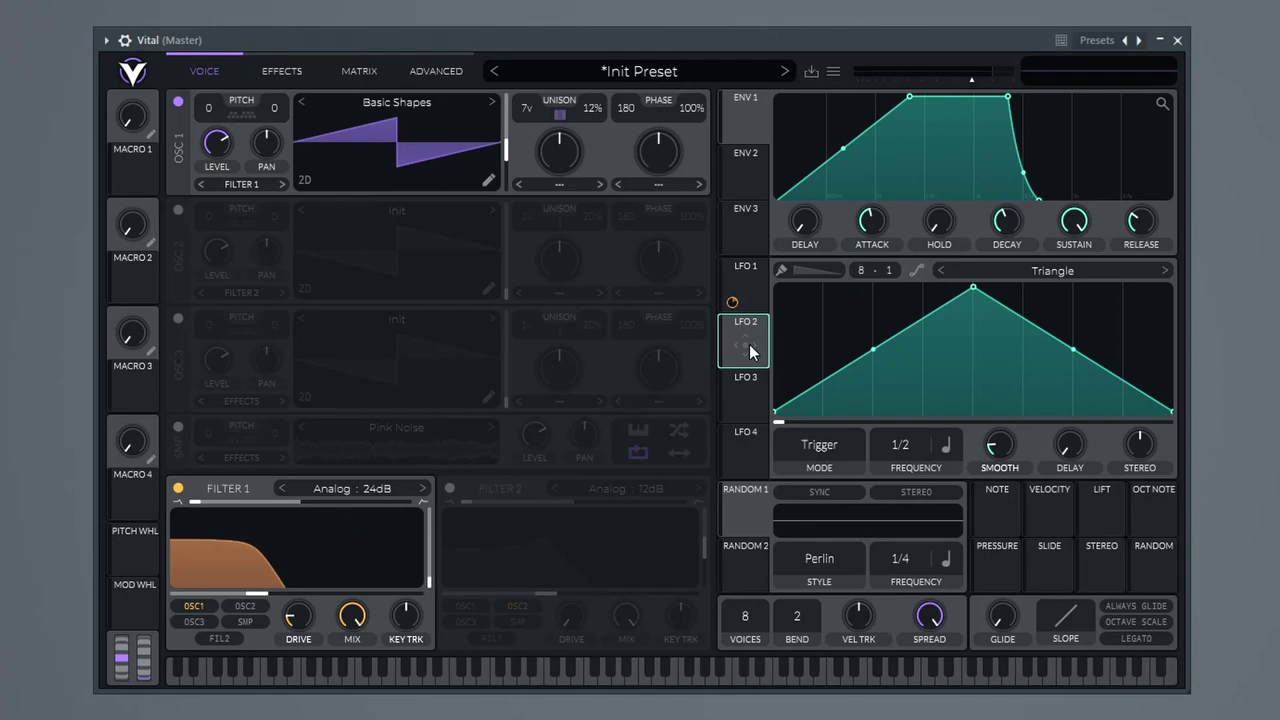
{"action": "left_click_drag", "start_coordinate": [749, 344], "coordinate": [628, 106]}
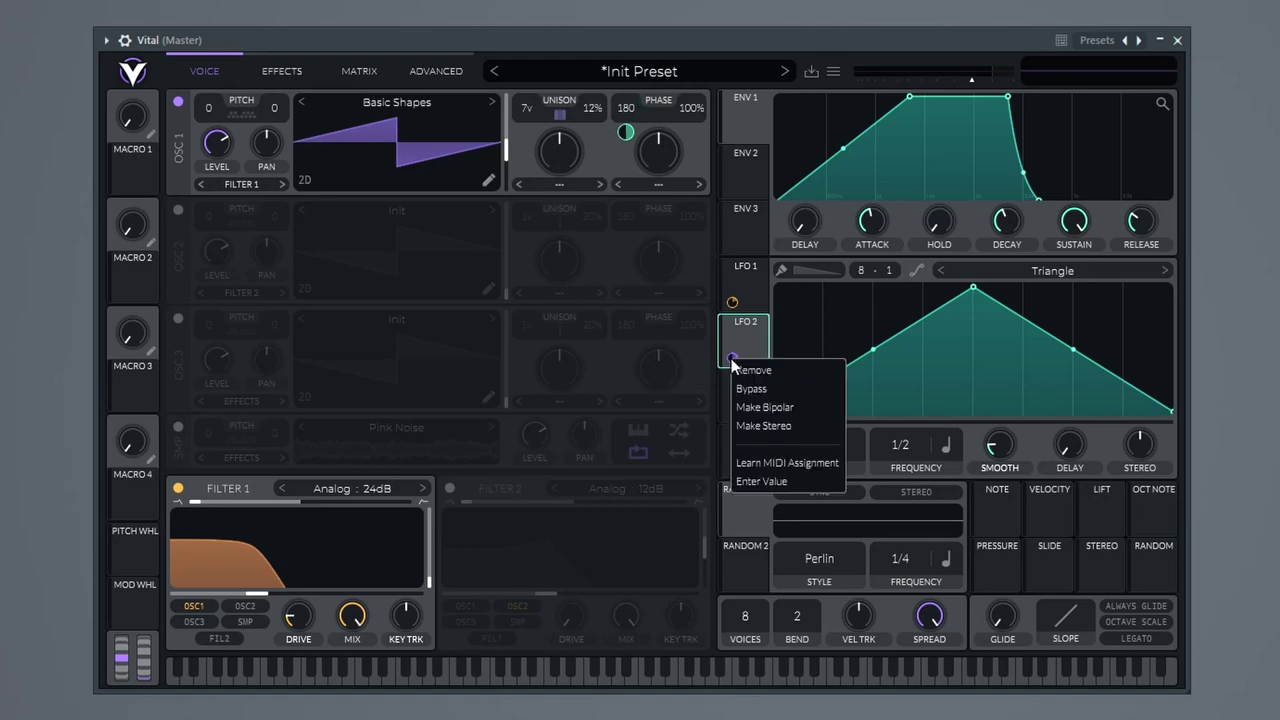
{"action": "left_click", "coordinate": [764, 407]}
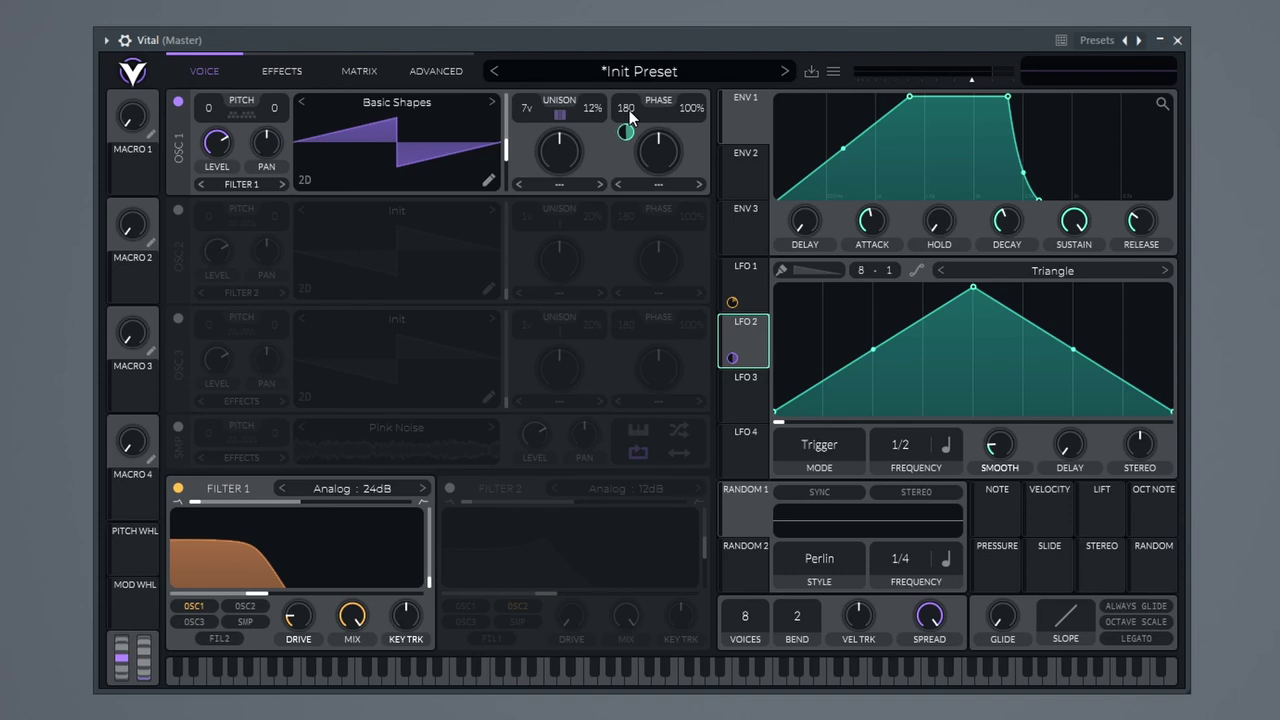
Set LFO 2's modulation amount on oscillator 1's phase to about 0.34 and assign LFO 2 to the oscillator's unison as well.
{"action": "left_click_drag", "start_coordinate": [625, 132], "coordinate": [625, 134]}
{"action": "left_click_drag", "start_coordinate": [628, 140], "coordinate": [628, 134]}
{"action": "left_click_drag", "start_coordinate": [732, 357], "coordinate": [676, 261]}
{"action": "left_click_drag", "start_coordinate": [563, 115], "coordinate": [562, 140]}
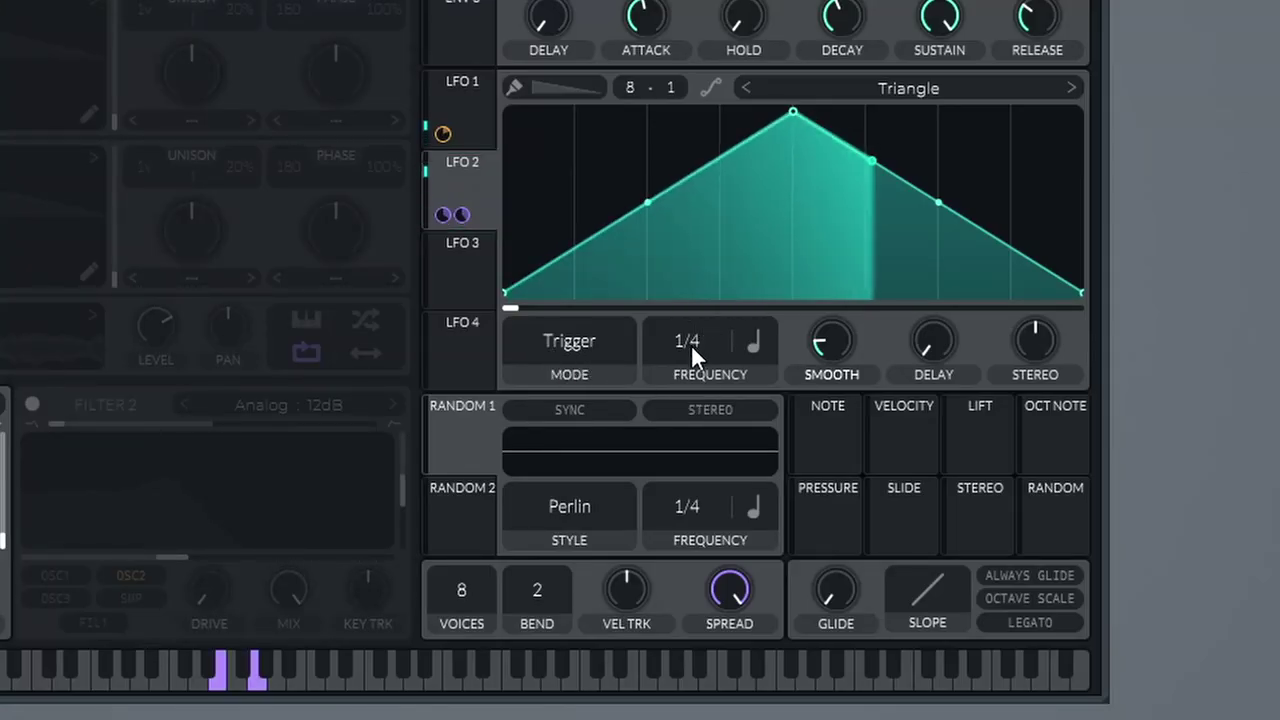
Try out LFO 2's frequency, smooth, delay and stereo controls, returning the frequency to 1/2 and the other controls to their defaults.
{"action": "left_click_drag", "start_coordinate": [691, 345], "coordinate": [692, 372]}
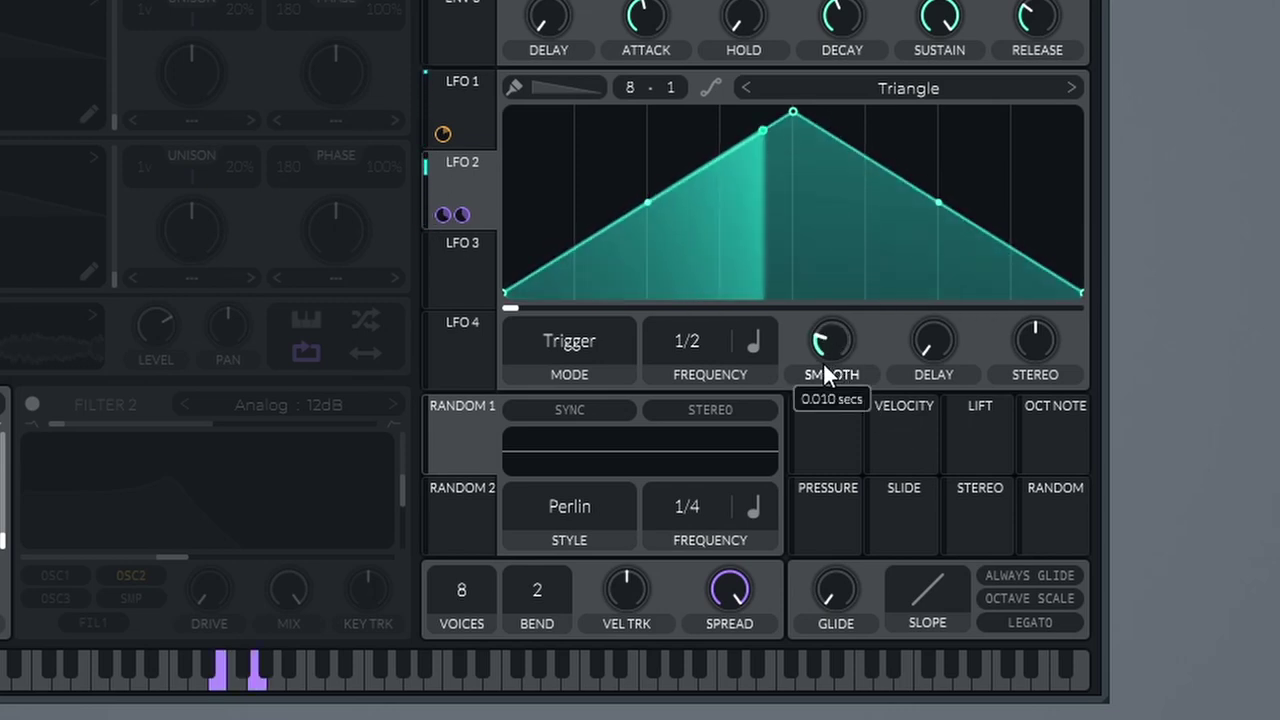
{"action": "left_click_drag", "start_coordinate": [819, 364], "coordinate": [826, 371]}
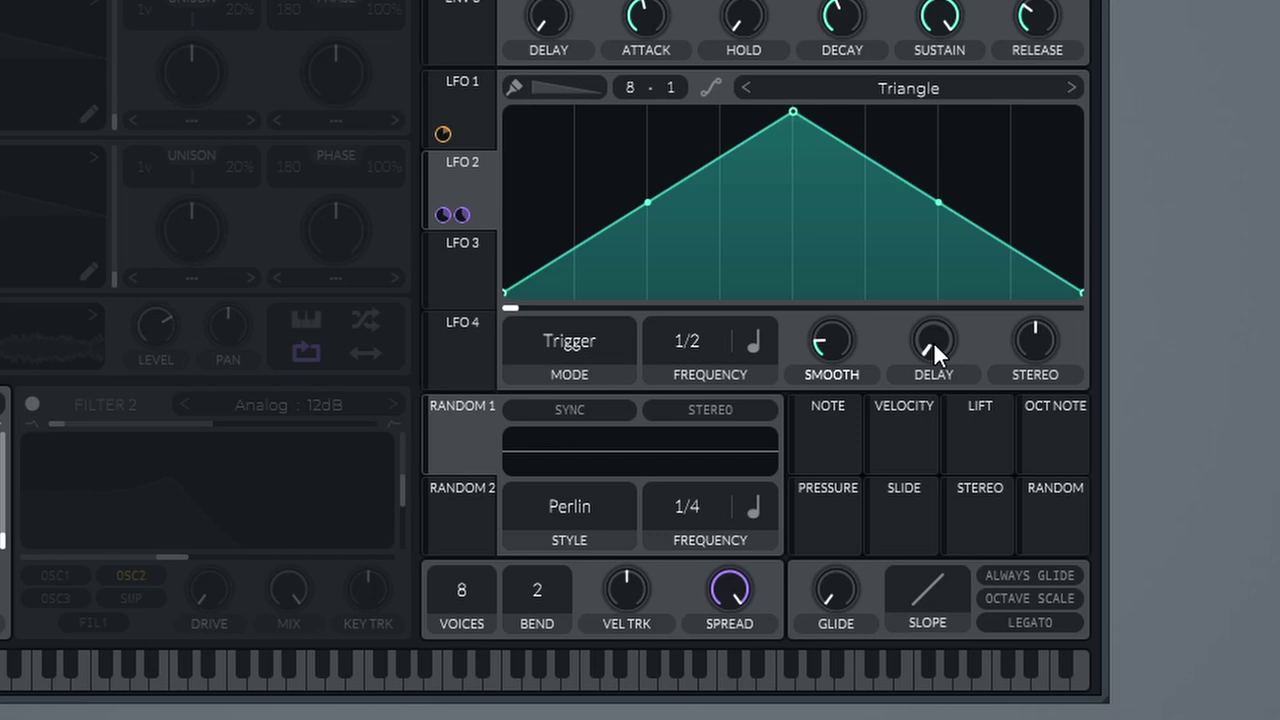
{"action": "left_click_drag", "start_coordinate": [933, 341], "coordinate": [945, 278]}
{"action": "double_click", "coordinate": [918, 340]}
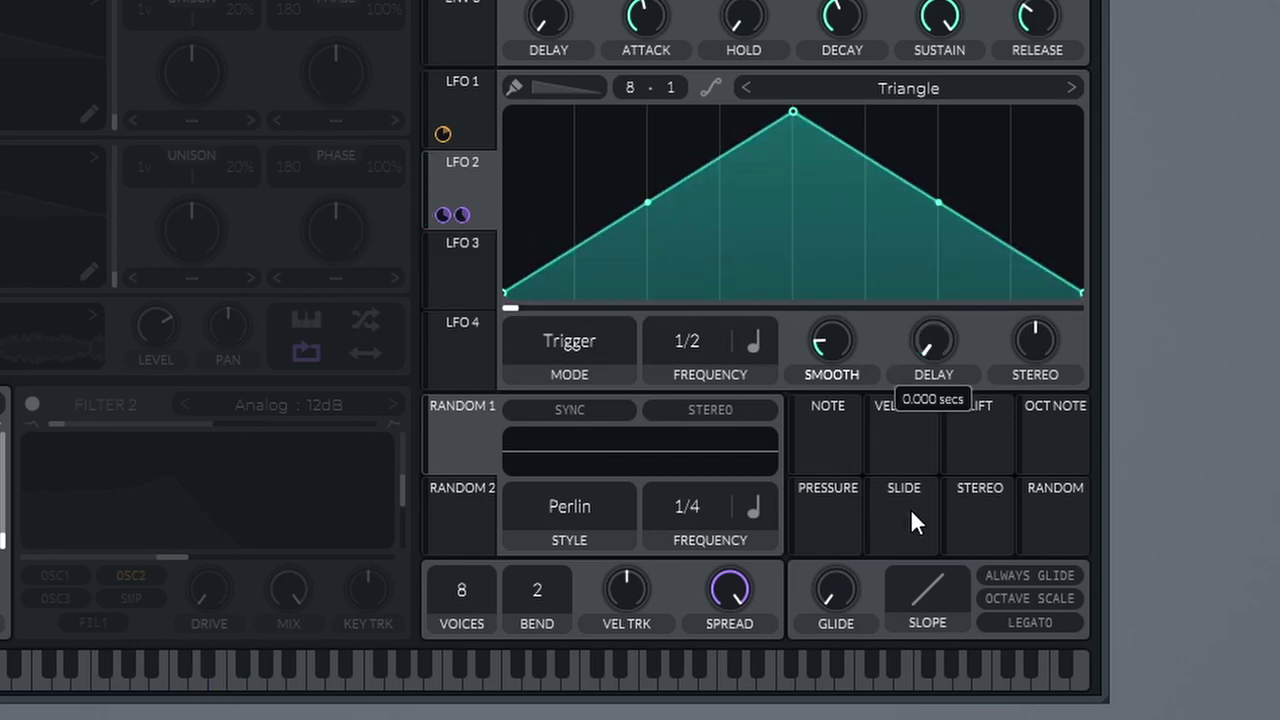
{"action": "left_click_drag", "start_coordinate": [1033, 331], "coordinate": [1054, 208]}
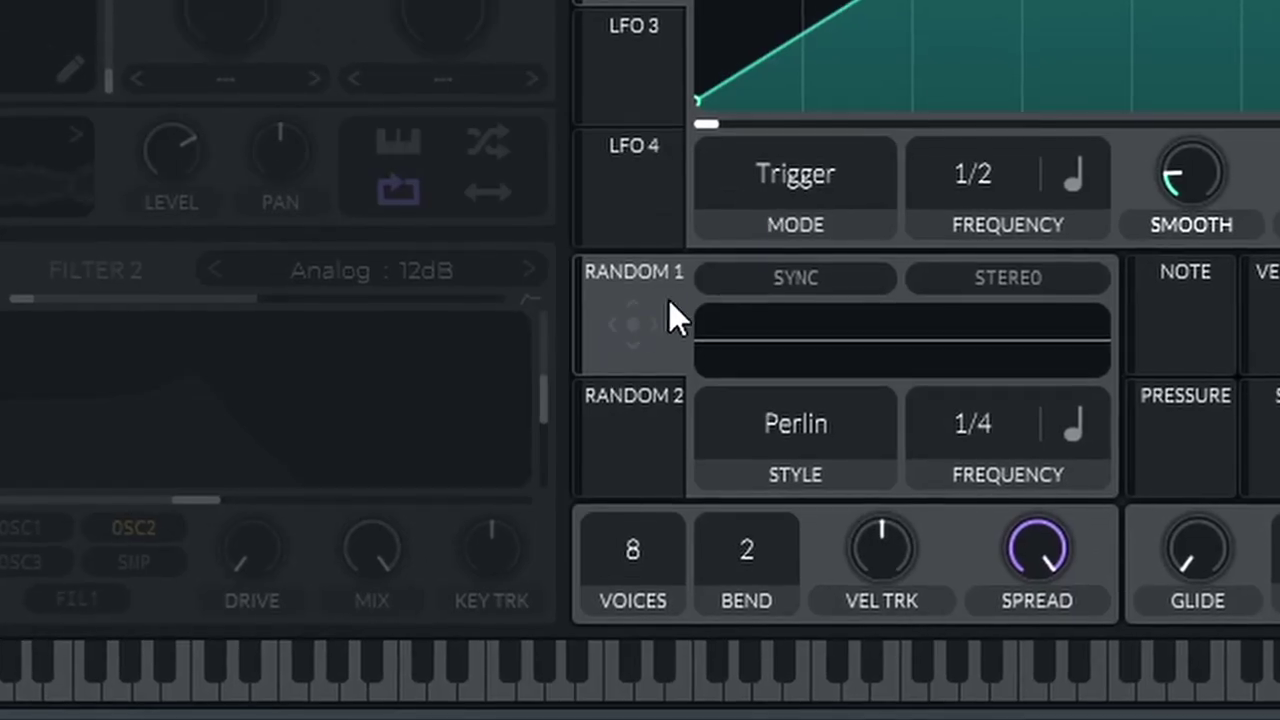
Replace LFO 2 with Random 1 as the modulation source for oscillator 1's phase.
{"action": "mouse_move", "coordinate": [471, 433]}
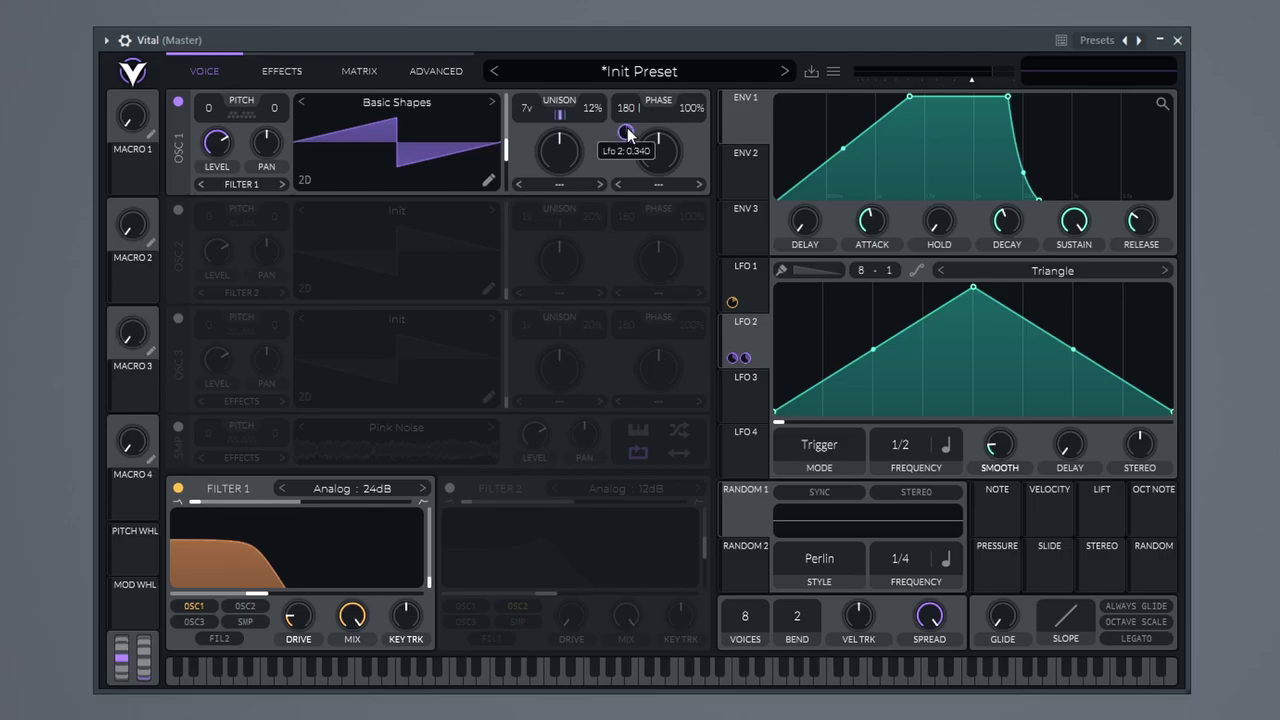
{"action": "right_click", "coordinate": [625, 131]}
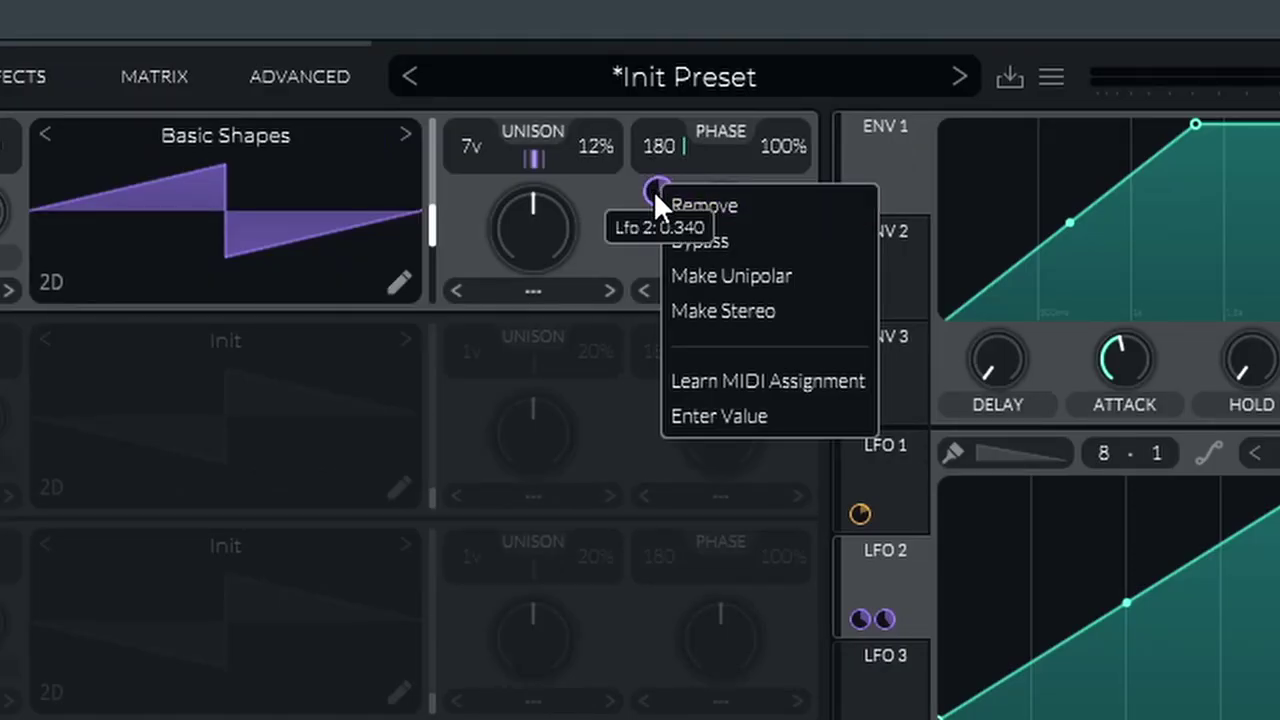
{"action": "left_click", "coordinate": [738, 204]}
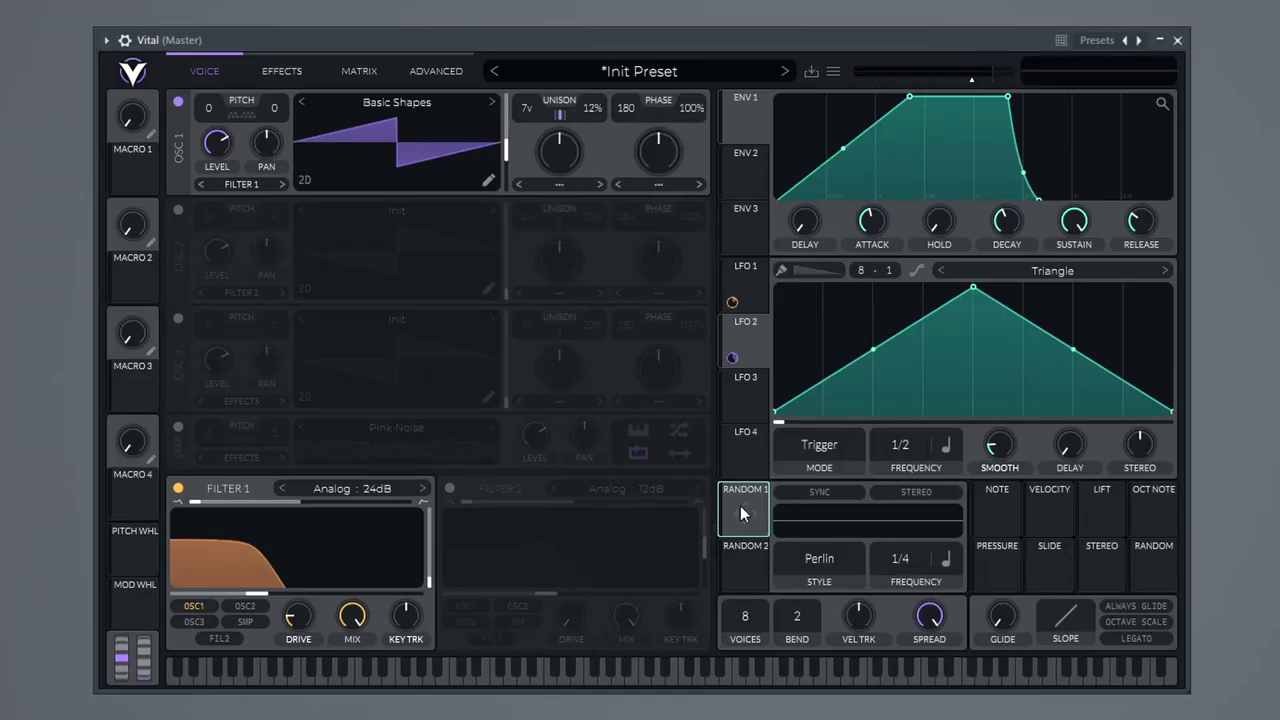
{"action": "left_click_drag", "start_coordinate": [744, 513], "coordinate": [593, 243]}
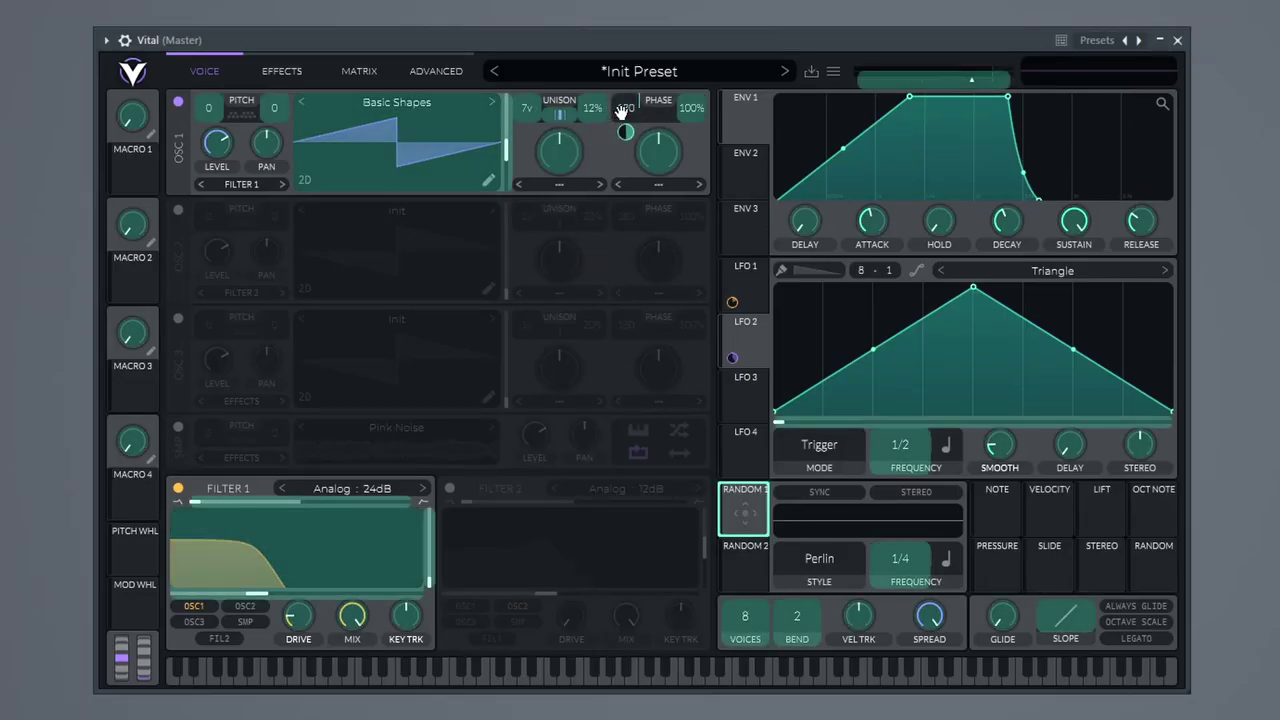
{"action": "left_click_drag", "start_coordinate": [625, 109], "coordinate": [628, 110]}
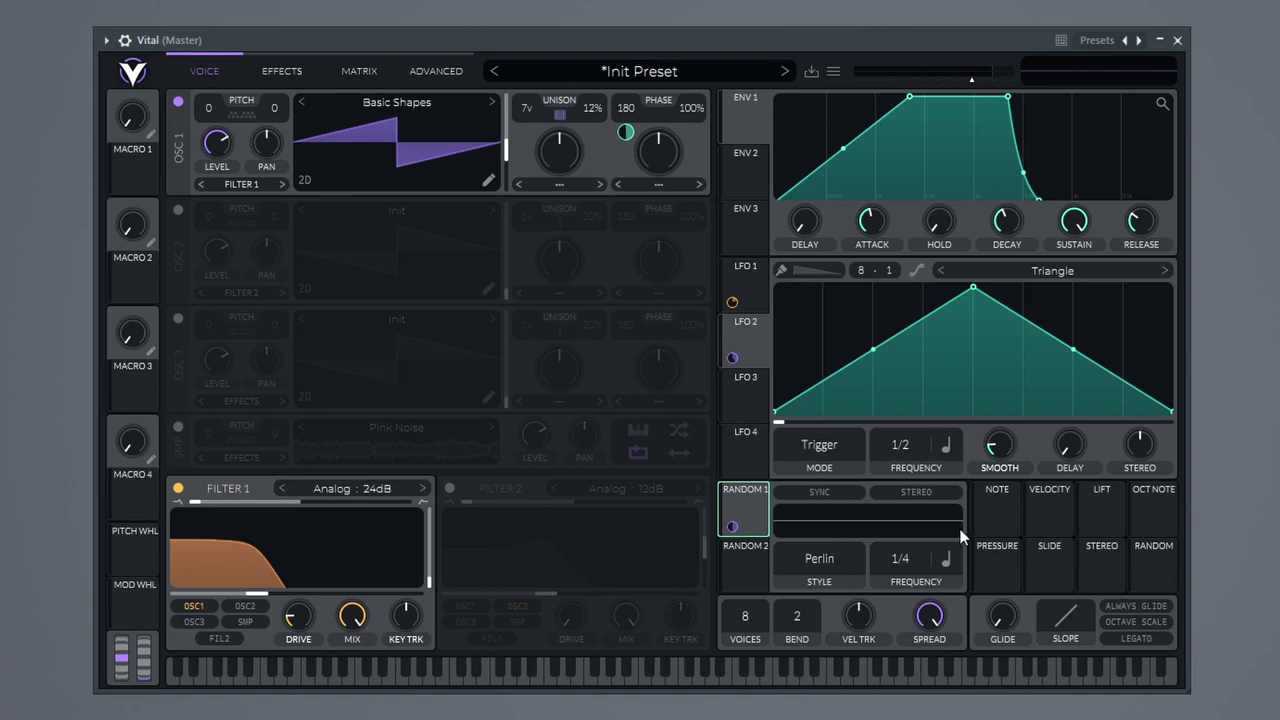
{"action": "right_click", "coordinate": [732, 527]}
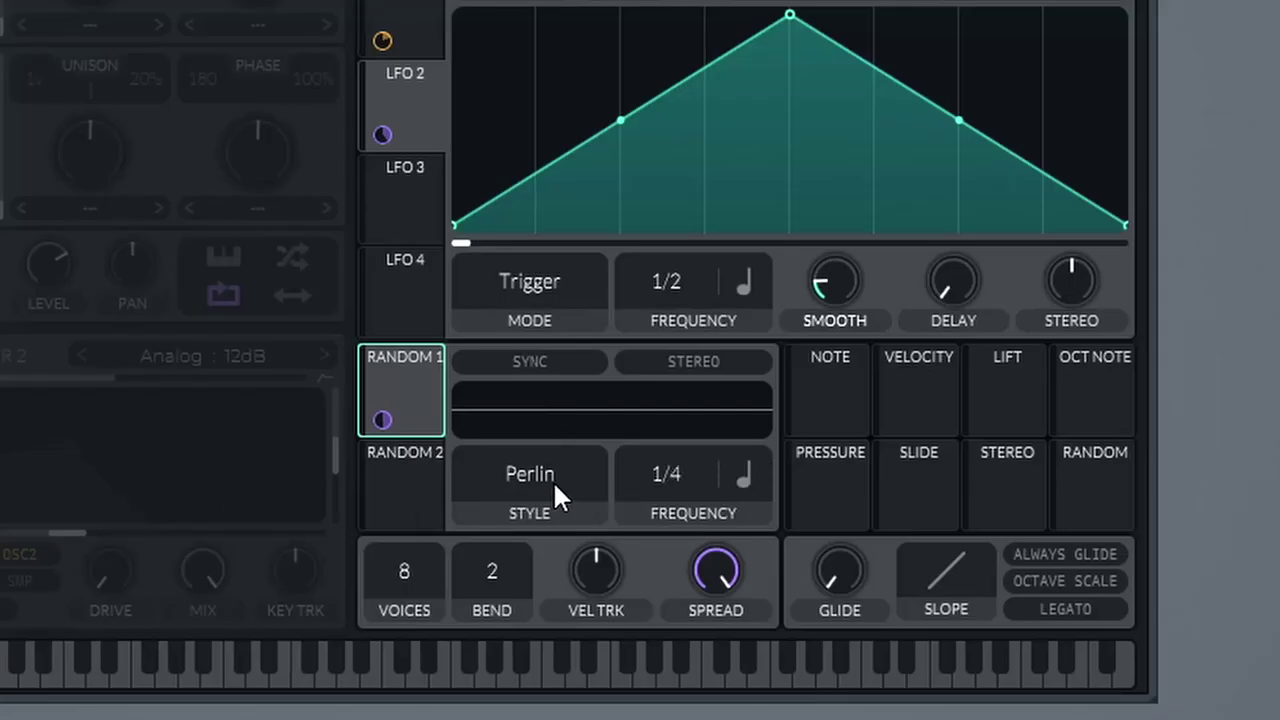
Look at Random 1's style options and at the possible targets for the Note modulation source without assigning it.
{"action": "left_click", "coordinate": [555, 487]}
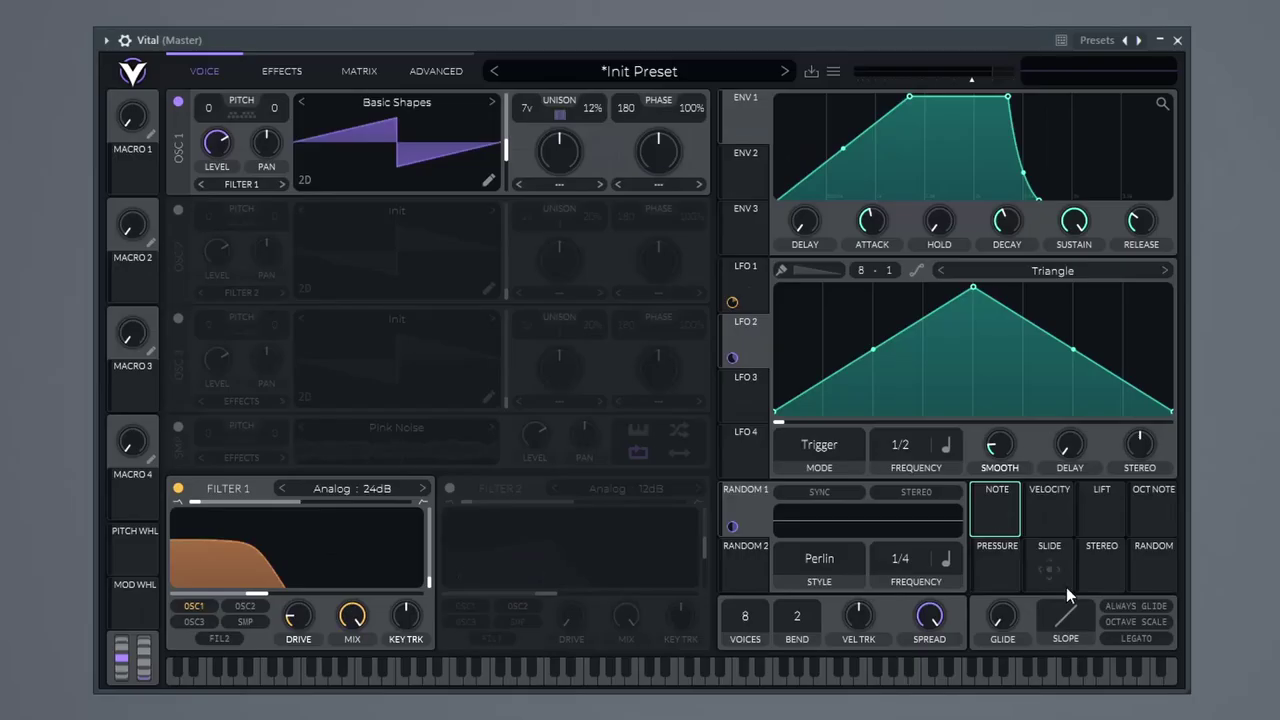
{"action": "left_click_drag", "start_coordinate": [993, 508], "coordinate": [523, 433]}
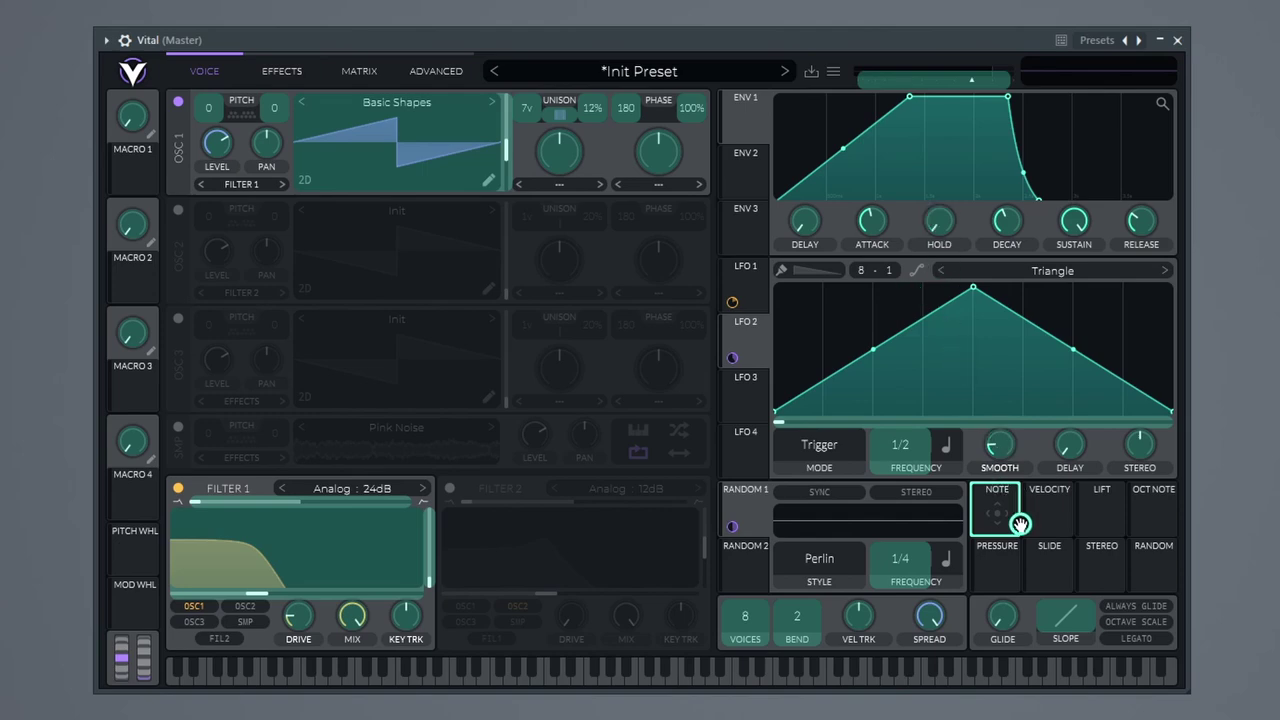
{"action": "left_click_drag", "start_coordinate": [1020, 524], "coordinate": [1005, 518]}
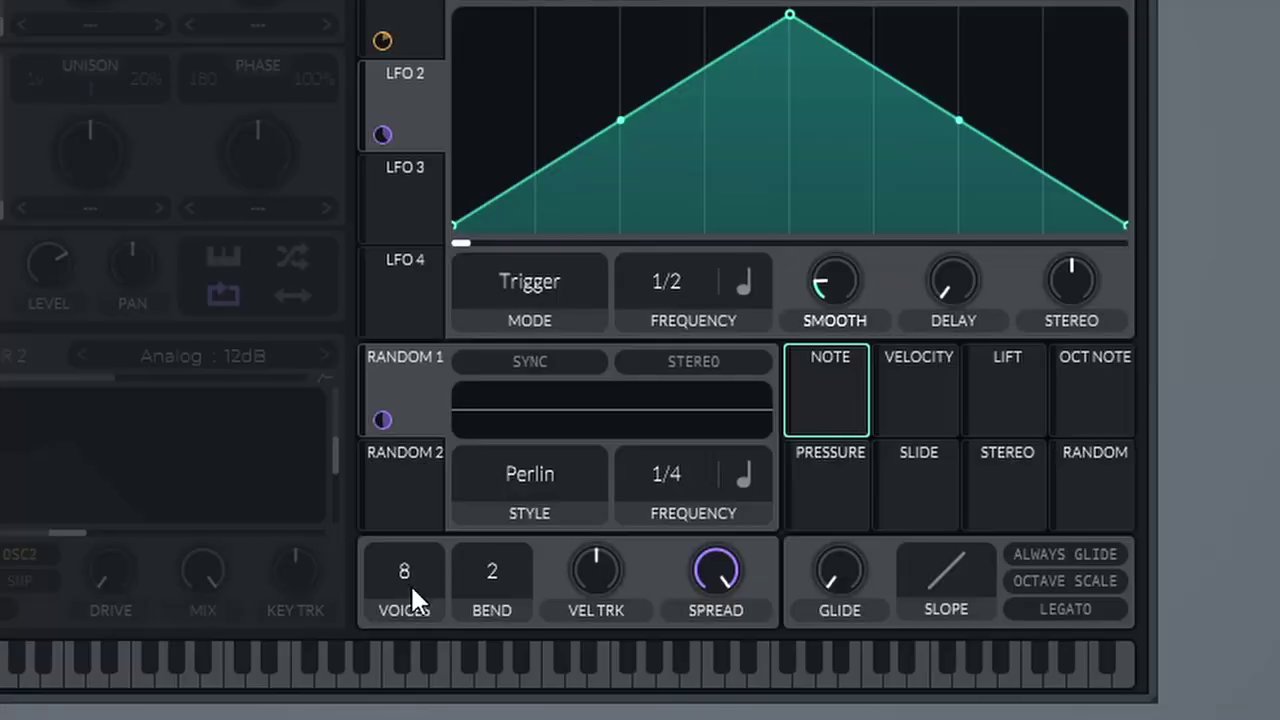
Try 7 polyphony voices, return to 8, and try out the pitch wheel.
{"action": "left_click_drag", "start_coordinate": [412, 581], "coordinate": [412, 640]}
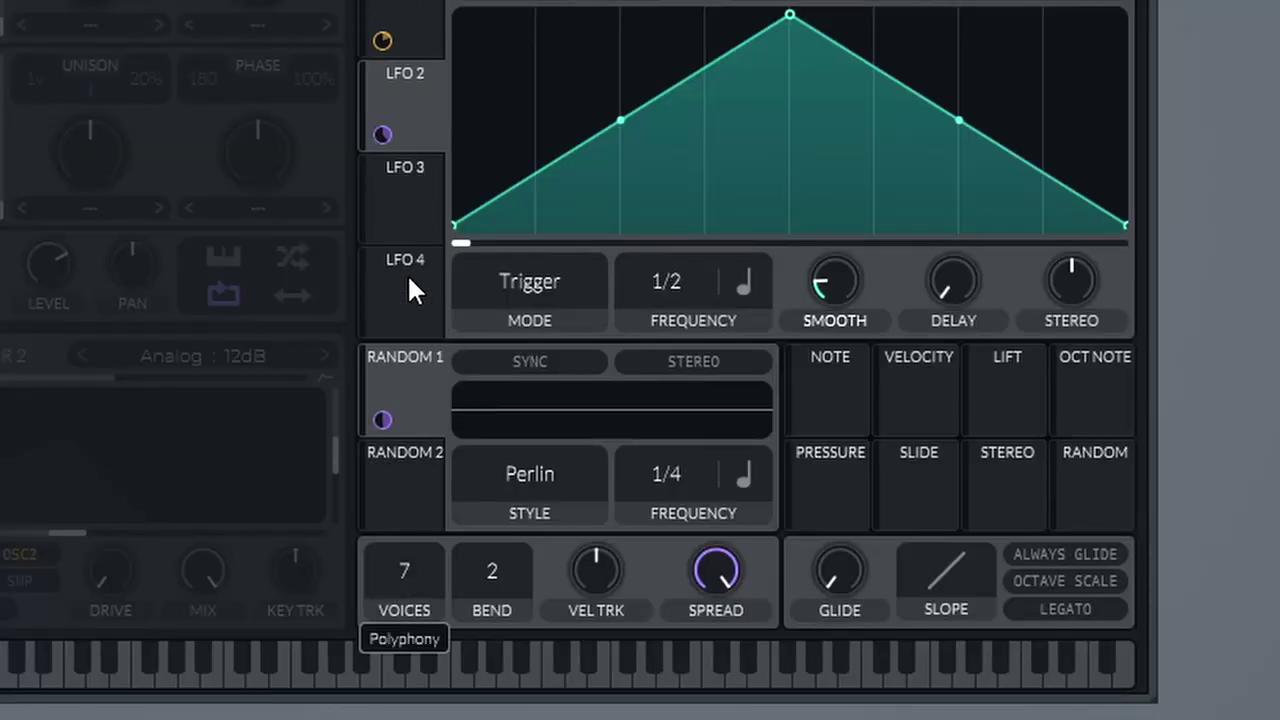
{"action": "scroll", "coordinate": [404, 572], "scroll_direction": "up", "scroll_amount": 1}
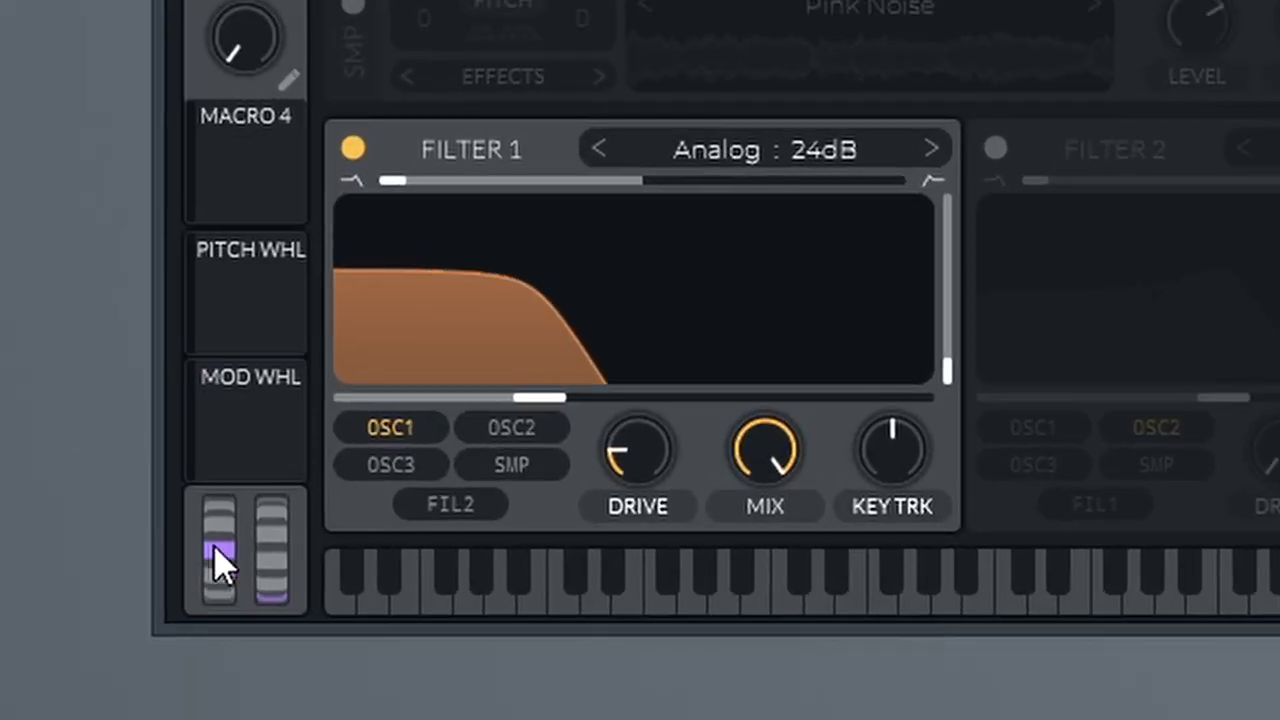
{"action": "left_click_drag", "start_coordinate": [222, 573], "coordinate": [213, 544]}
Turn velocity tracking fully up and shorten envelope 1's attack to its minimum.
{"action": "mouse_move", "coordinate": [601, 572]}
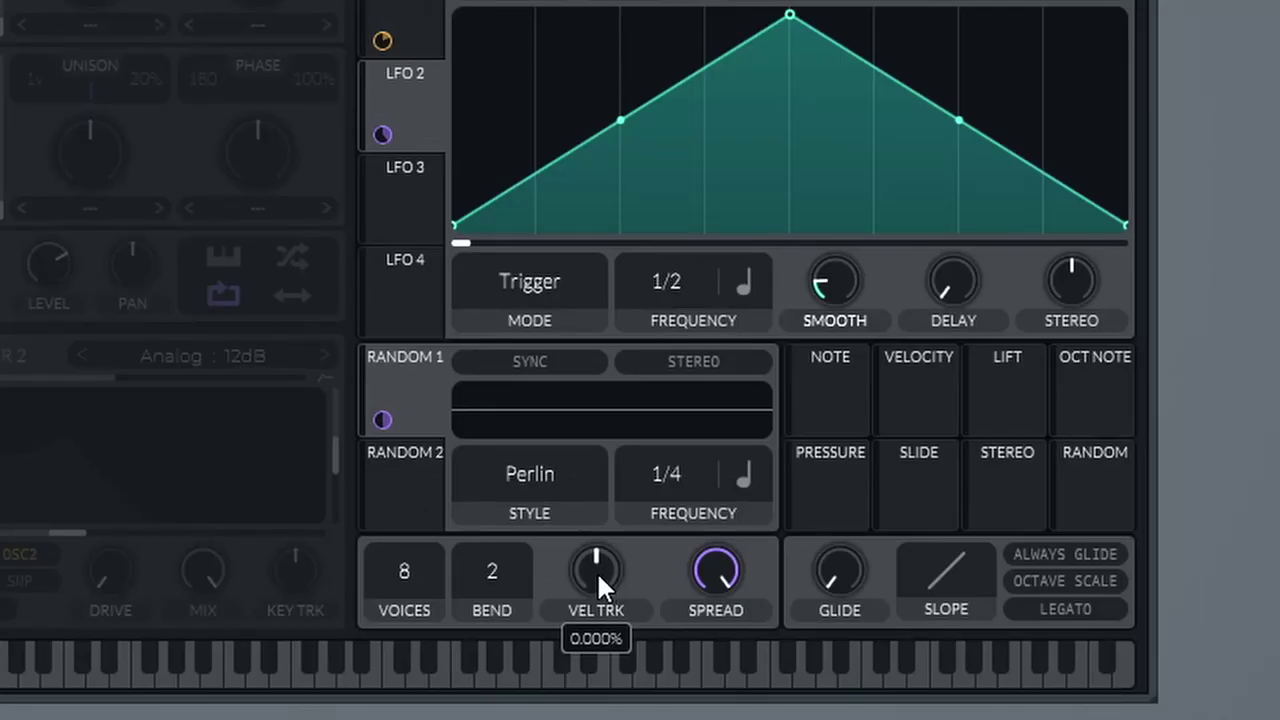
{"action": "left_click_drag", "start_coordinate": [596, 570], "coordinate": [607, 368]}
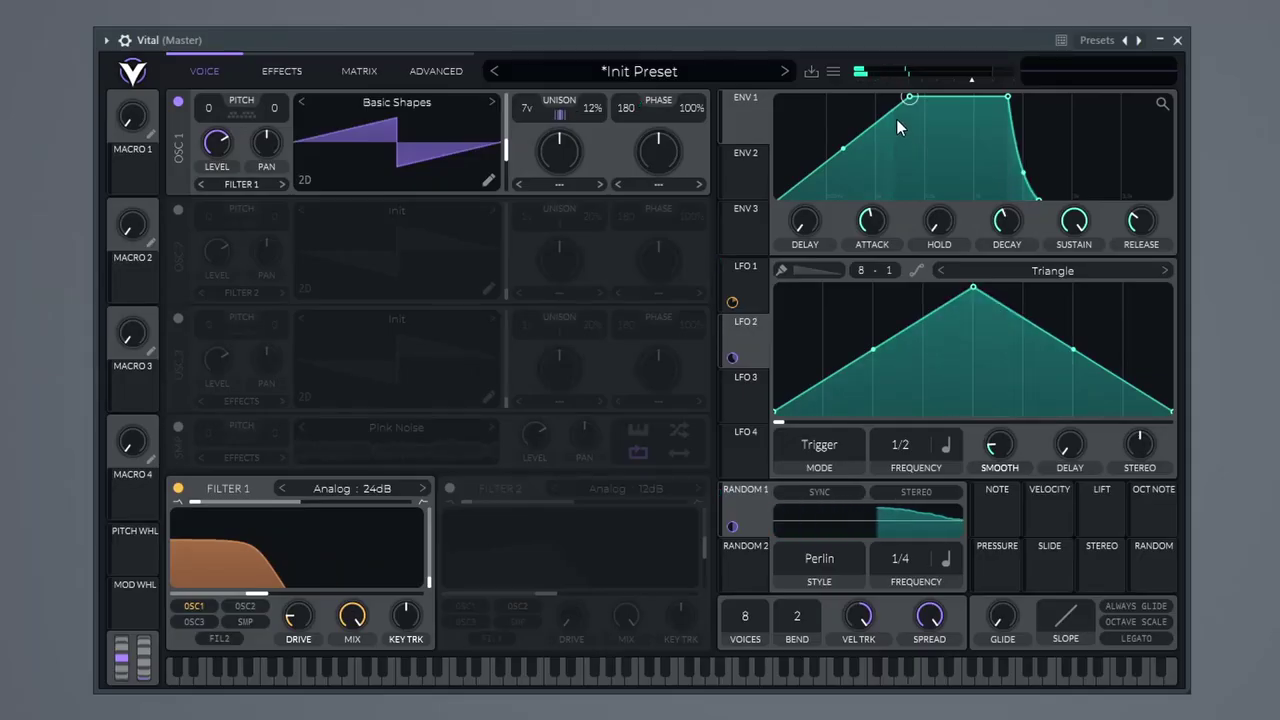
{"action": "left_click_drag", "start_coordinate": [900, 120], "coordinate": [750, 103]}
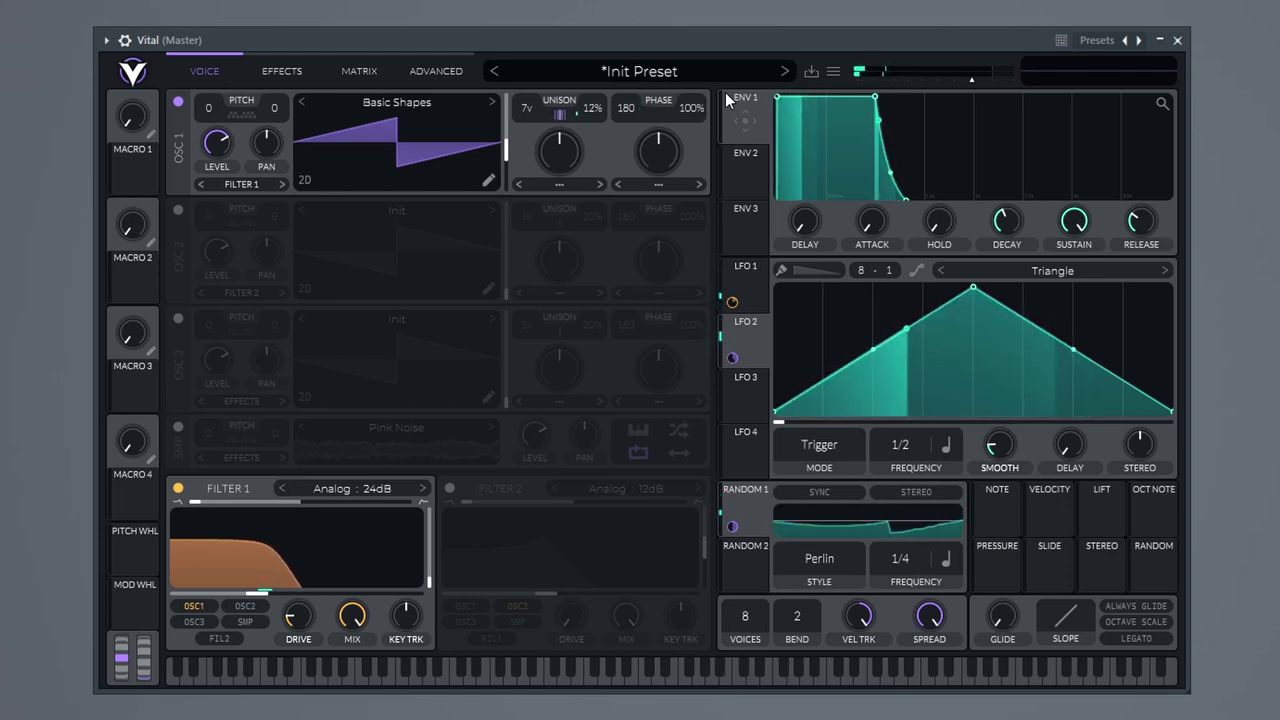
Bypass LFO 1's modulation of filter 1's cutoff while trying other cutoff positions, and reactivate the modulation.
{"action": "right_click", "coordinate": [298, 555]}
{"action": "left_click", "coordinate": [324, 588]}
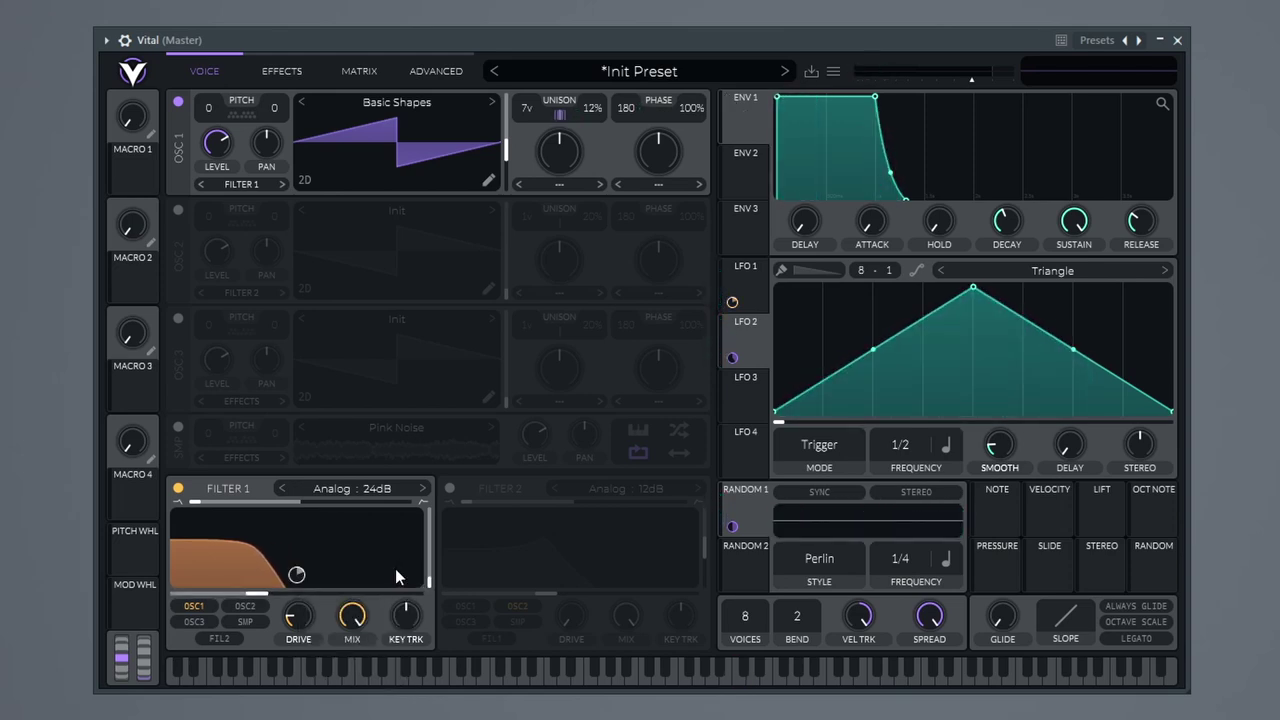
{"action": "left_click_drag", "start_coordinate": [266, 594], "coordinate": [325, 598]}
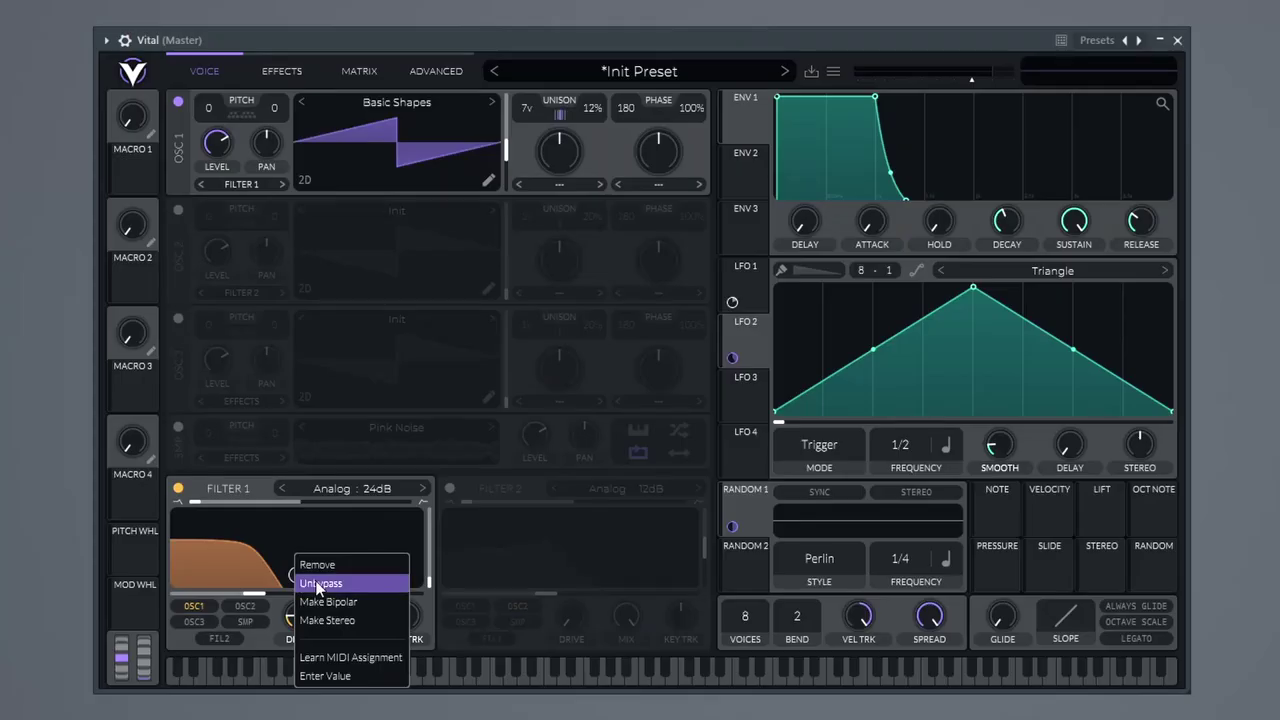
{"action": "left_click", "coordinate": [297, 586]}
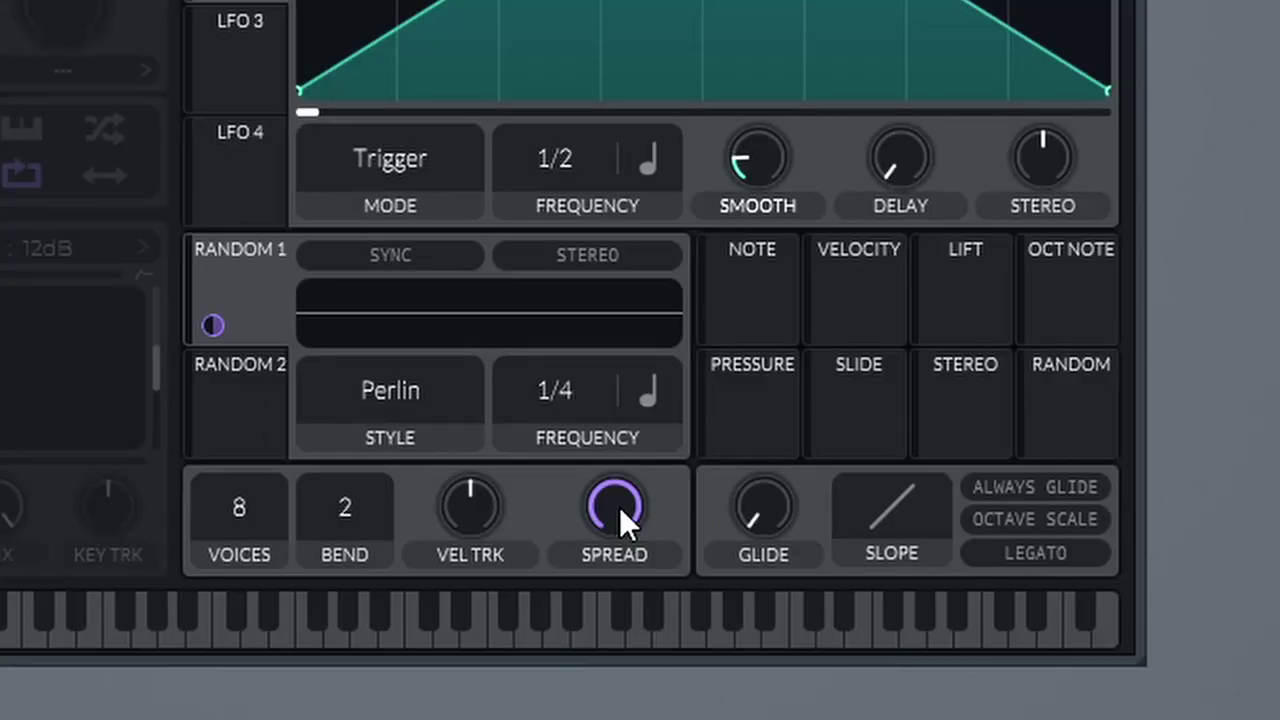
Try out the stereo spread control and leave it at its maximum.
{"action": "left_click_drag", "start_coordinate": [619, 506], "coordinate": [678, 366]}
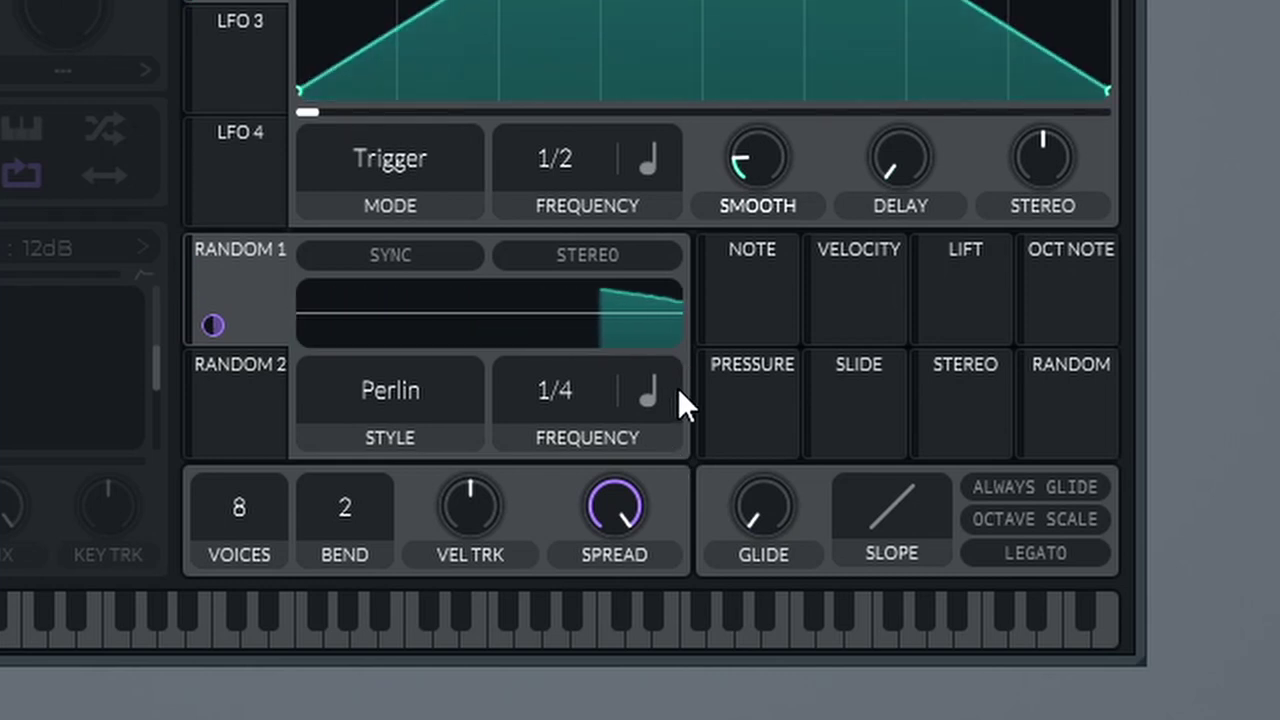
Raise the glide time to about the middle of its range and shorten envelope 1's attack to its minimum.
{"action": "left_click_drag", "start_coordinate": [759, 512], "coordinate": [786, 371]}
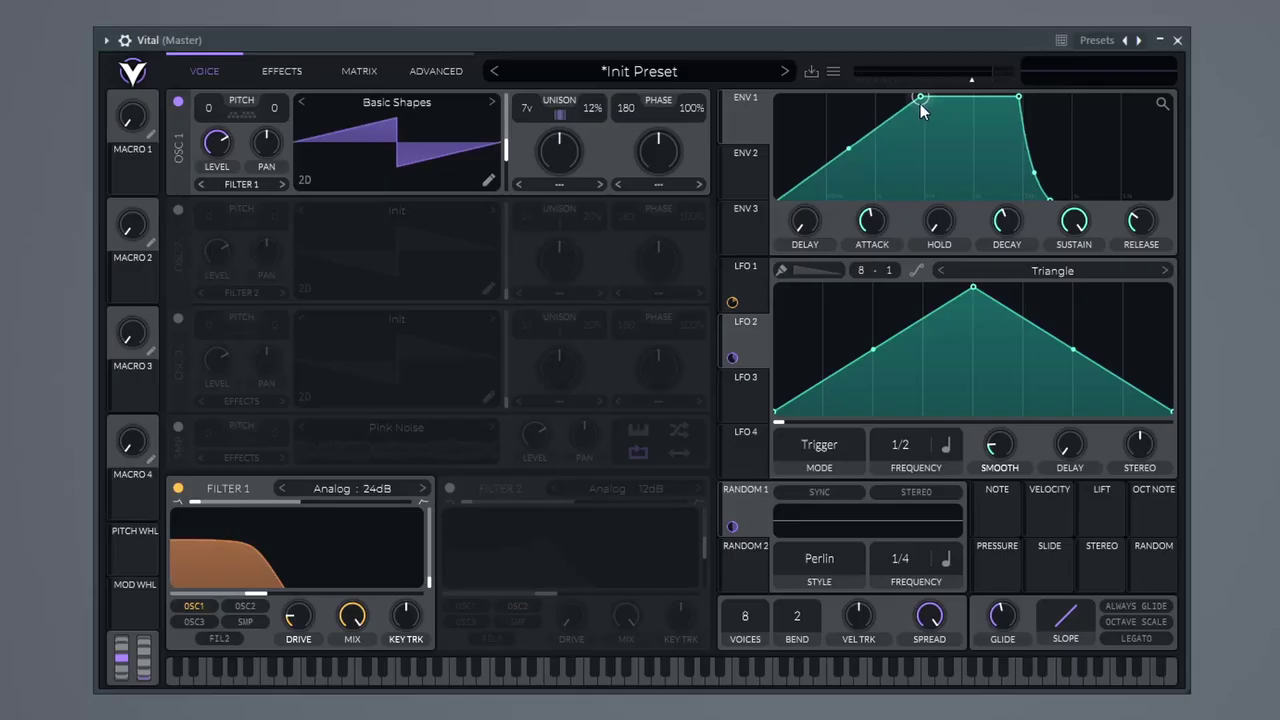
{"action": "left_click_drag", "start_coordinate": [920, 100], "coordinate": [868, 82]}
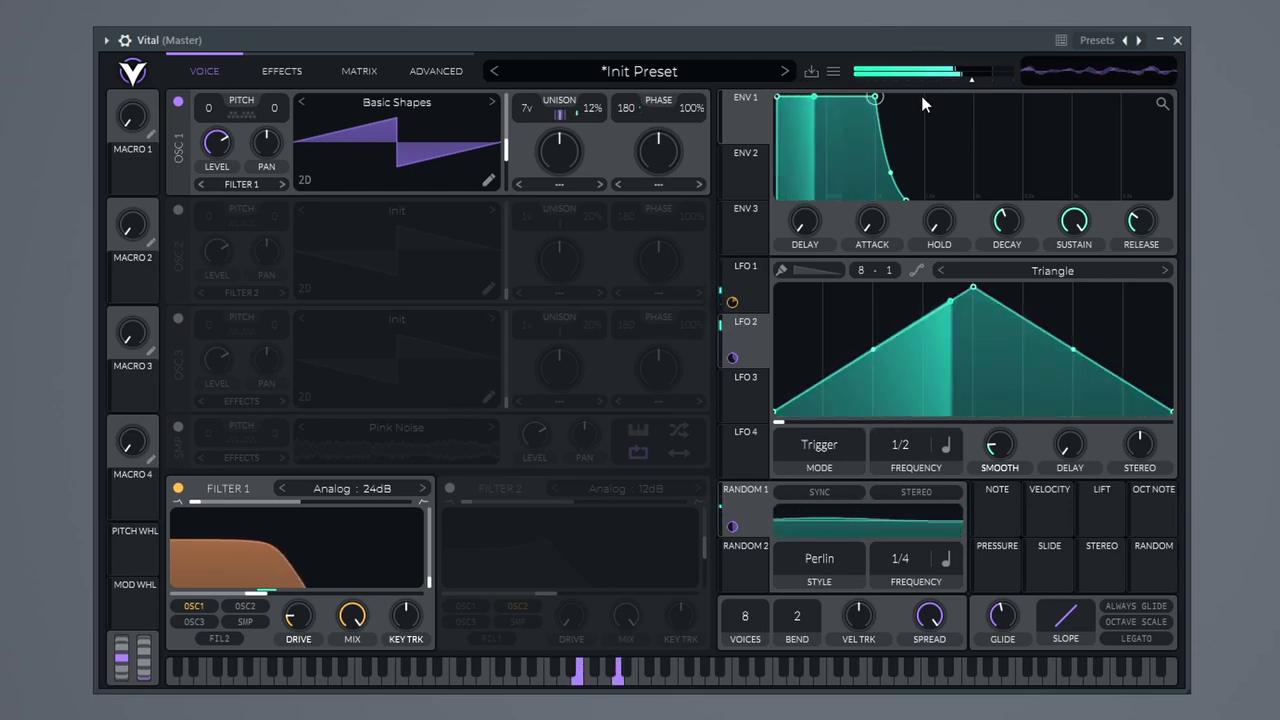
Set the polyphony to 1 voice and try a longer glide before returning it to about the middle.
{"action": "scroll", "coordinate": [745, 620], "scroll_direction": "down", "scroll_amount": 2}
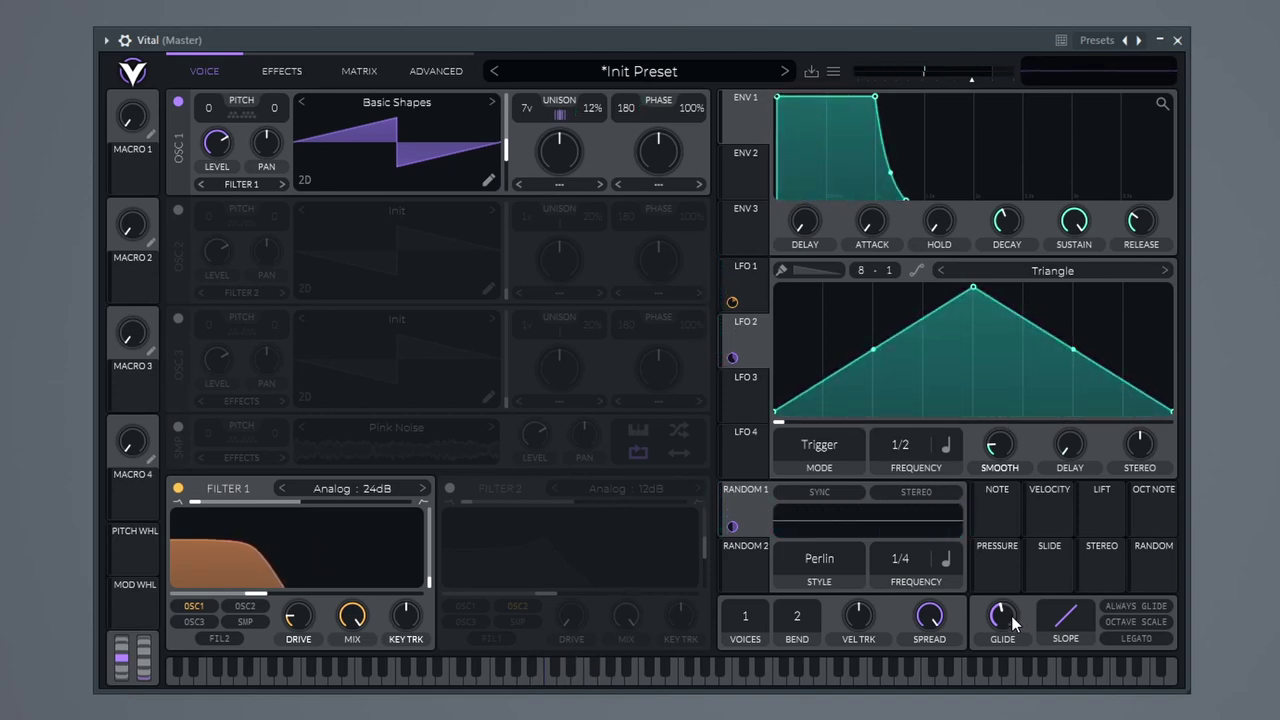
{"action": "left_click_drag", "start_coordinate": [1024, 615], "coordinate": [1015, 559]}
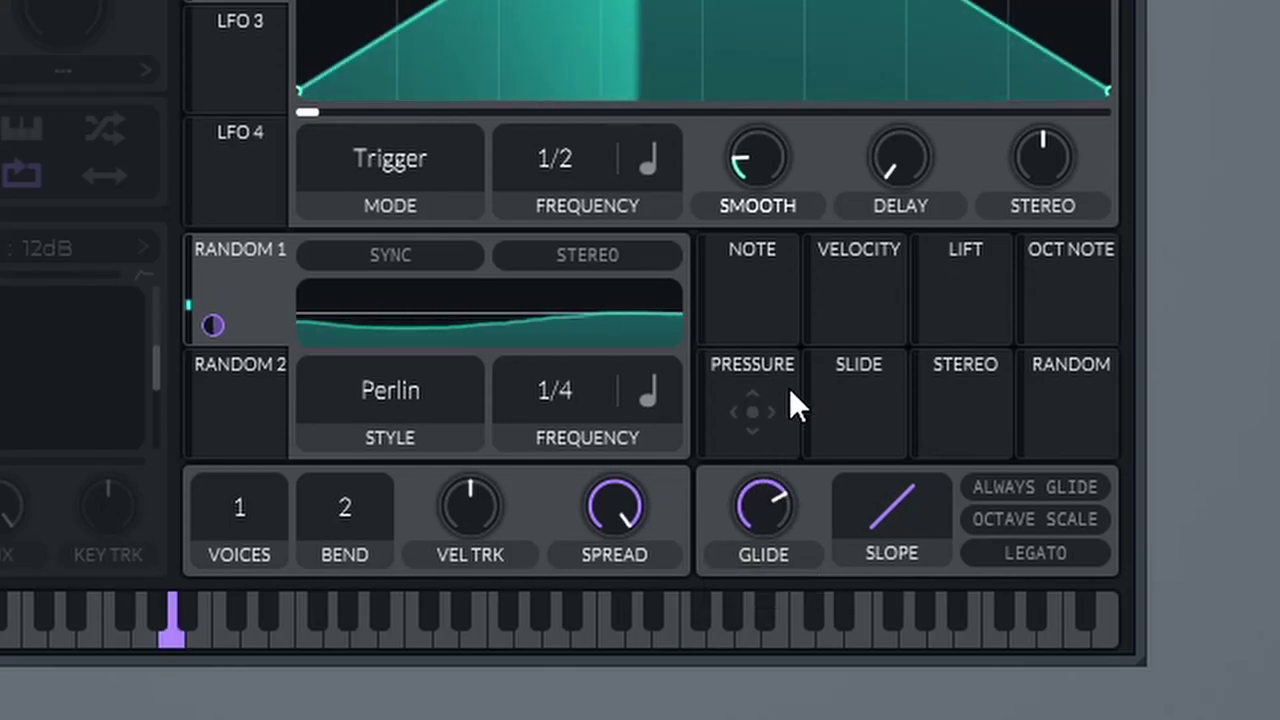
{"action": "left_click_drag", "start_coordinate": [752, 495], "coordinate": [768, 606]}
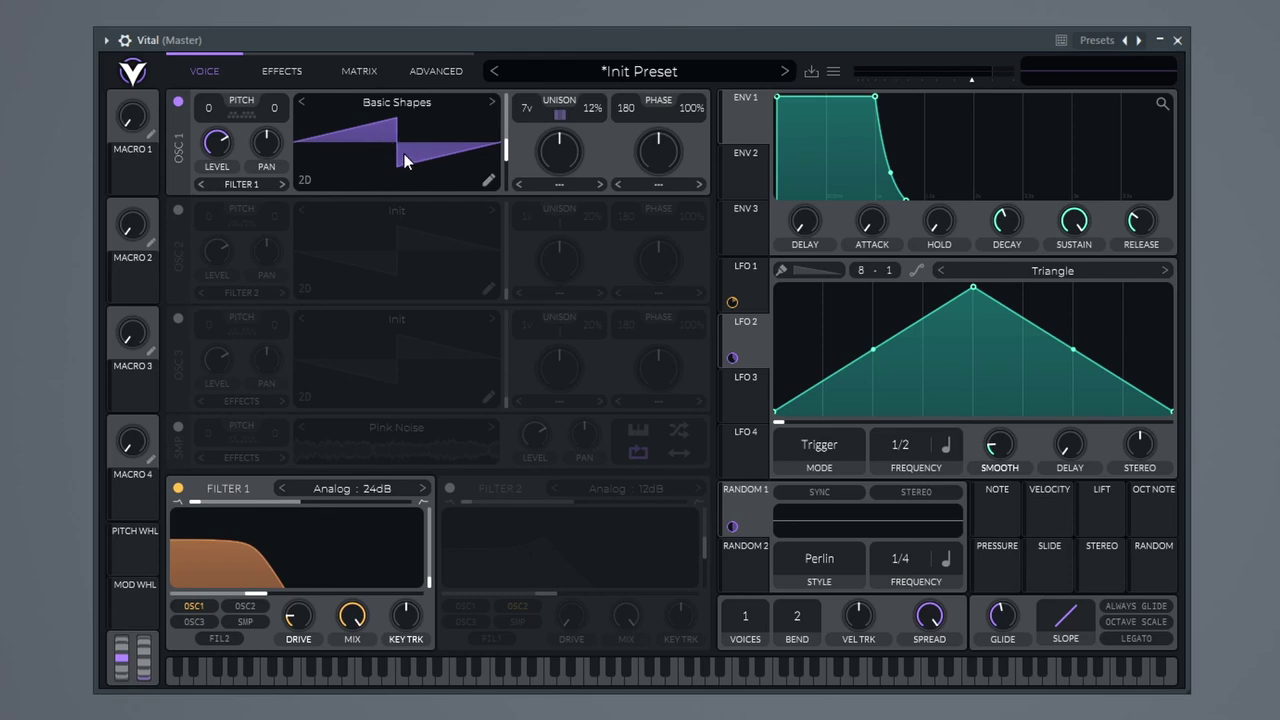
Generate oscillator 1's wavetable from the text "amazing" using the English (US) speech language.
{"action": "right_click", "coordinate": [394, 144]}
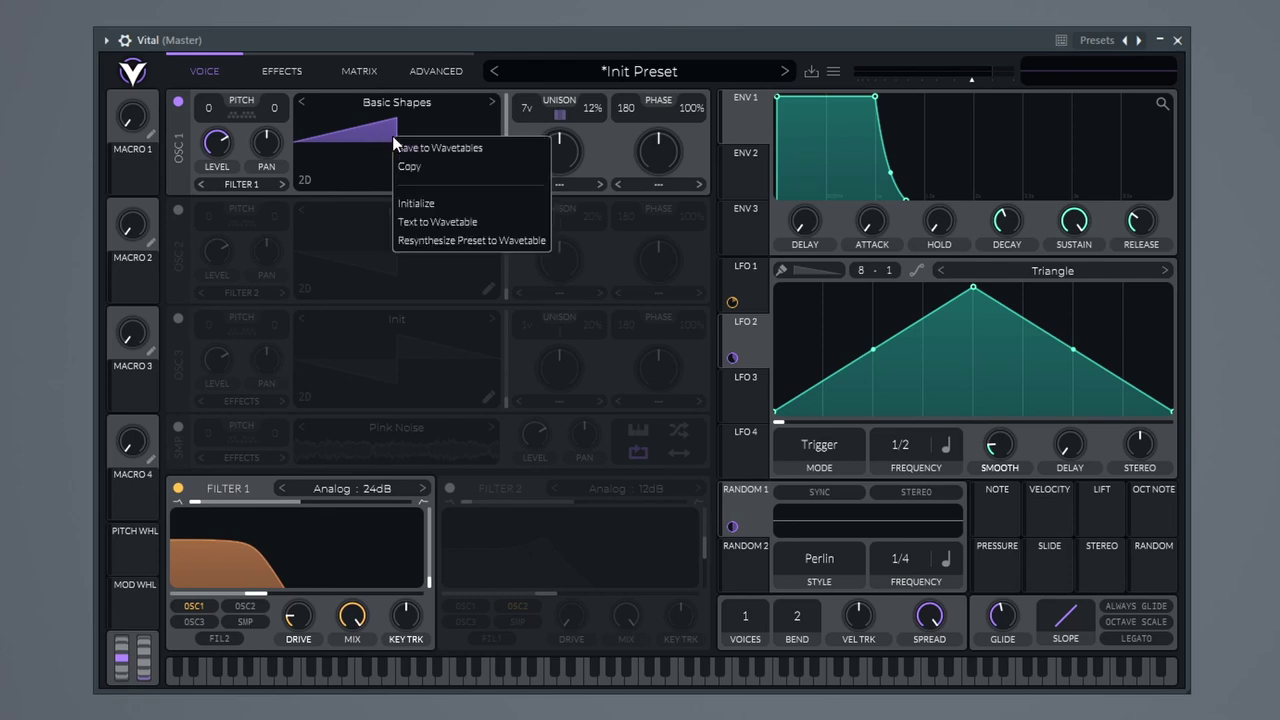
{"action": "left_click", "coordinate": [424, 222]}
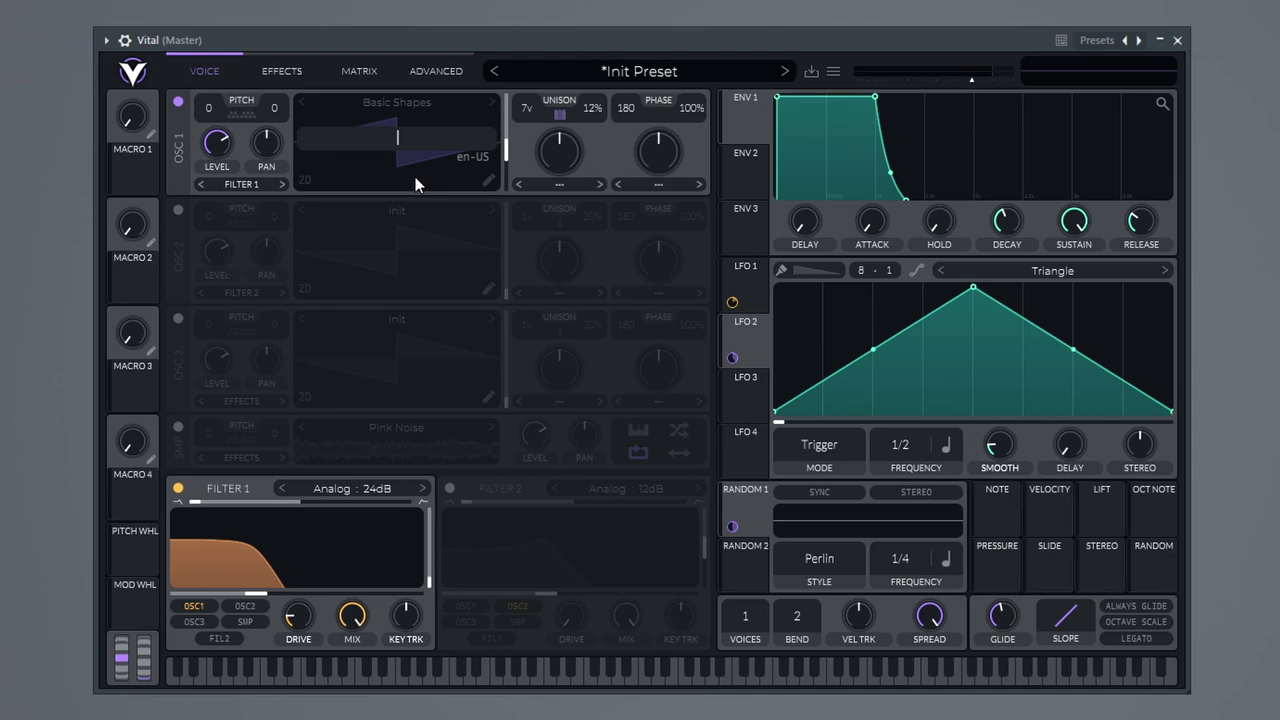
{"action": "left_click", "coordinate": [470, 156]}
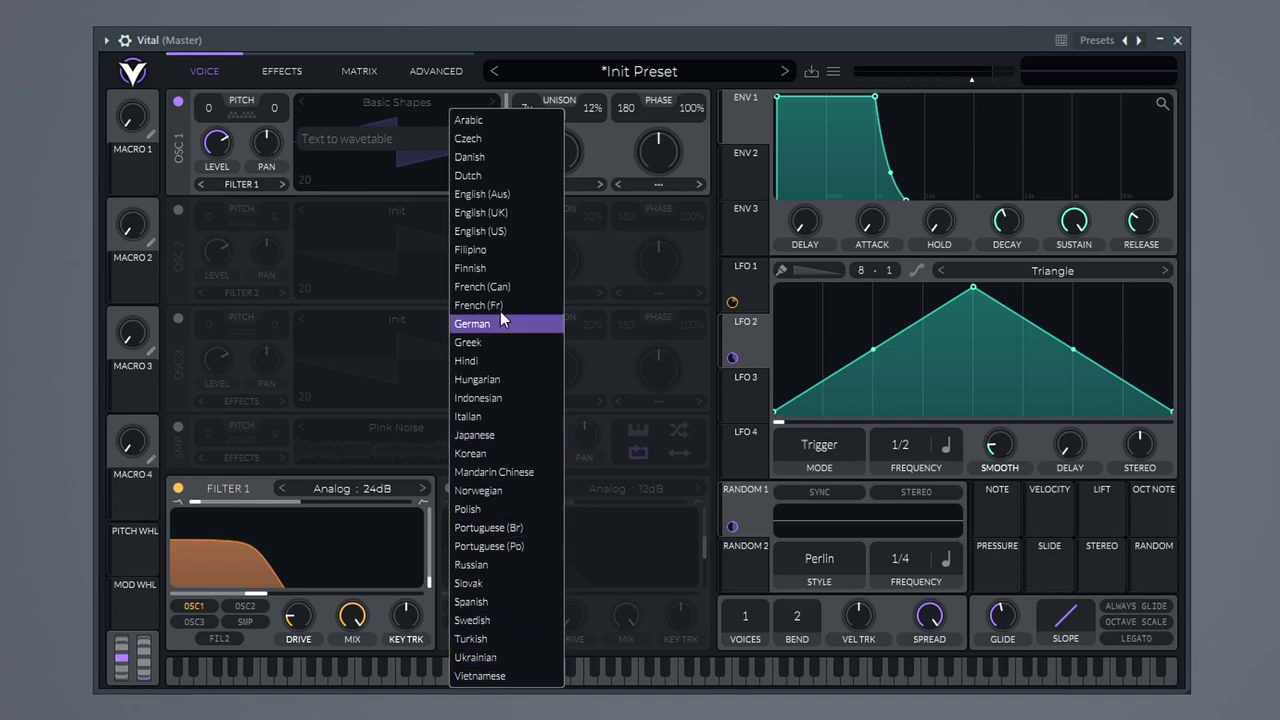
{"action": "left_click", "coordinate": [481, 231]}
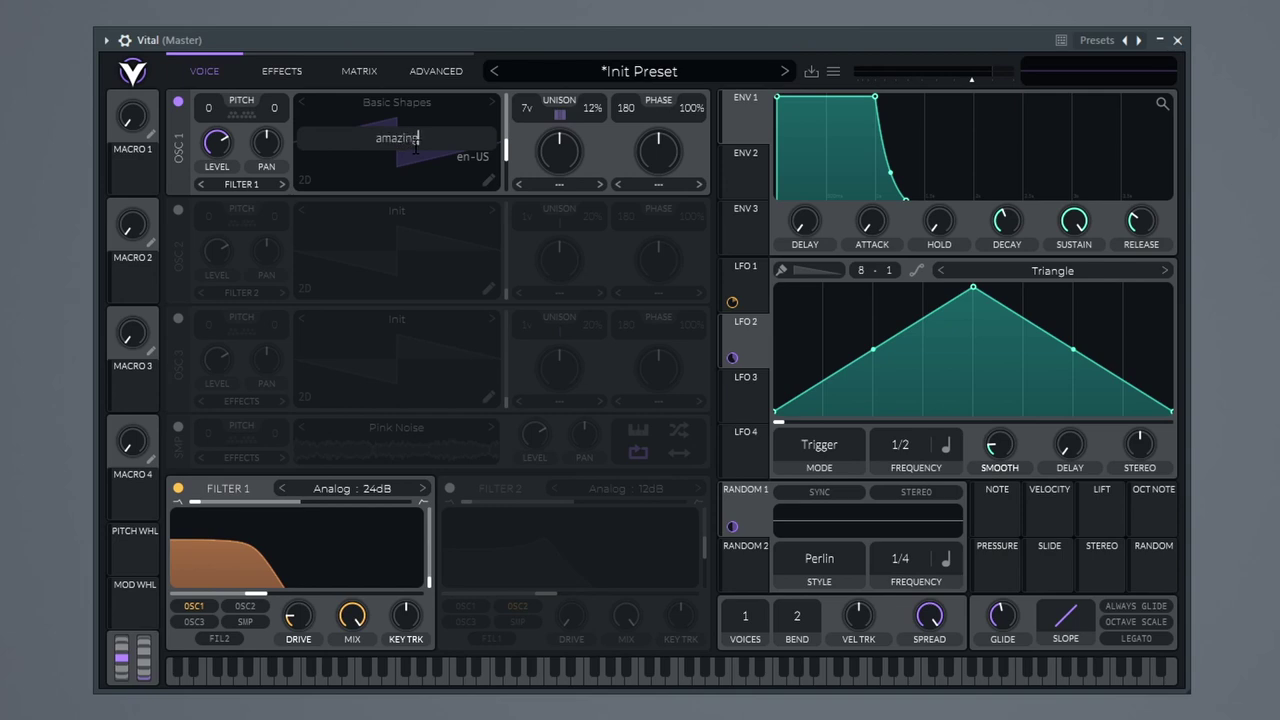
{"action": "key", "text": "Return"}
Sweep through oscillator 1's wavetable frames and assign LFO 1 to modulate the wavetable position.
{"action": "left_click_drag", "start_coordinate": [506, 150], "coordinate": [506, 198]}
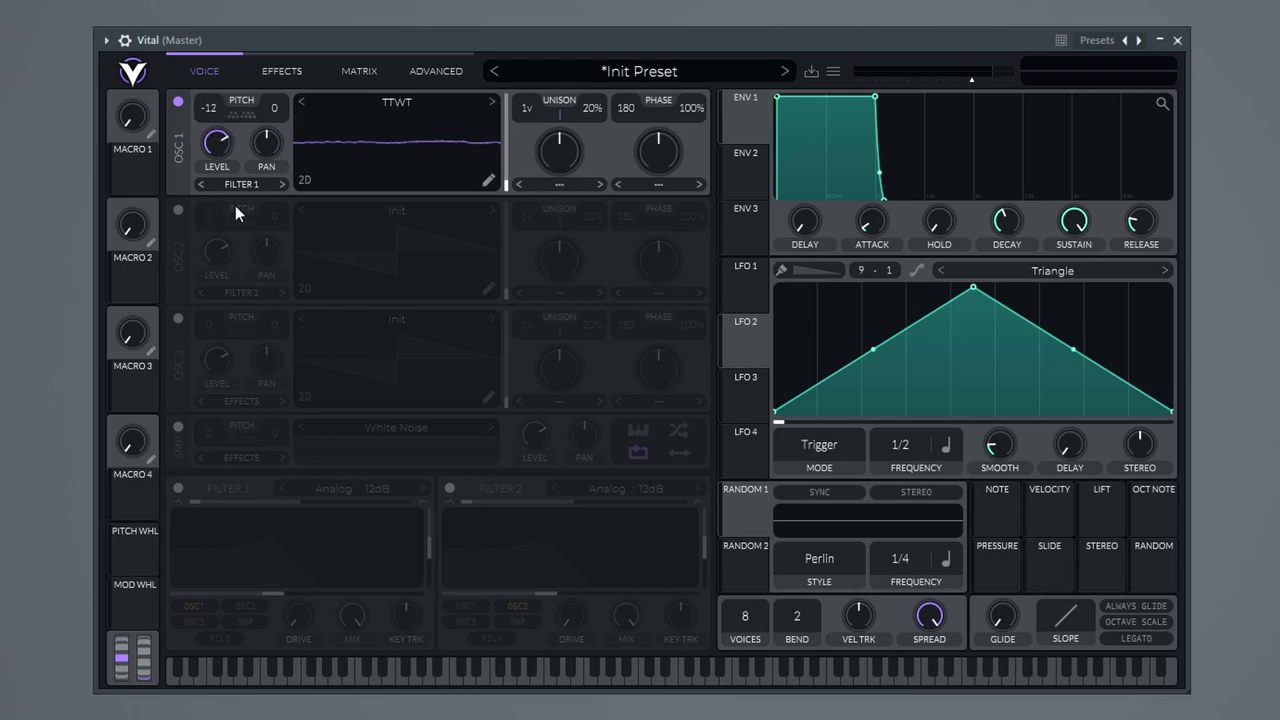
{"action": "left_click_drag", "start_coordinate": [508, 179], "coordinate": [513, 85]}
{"action": "left_click", "coordinate": [743, 277]}
{"action": "left_click_drag", "start_coordinate": [744, 281], "coordinate": [506, 108]}
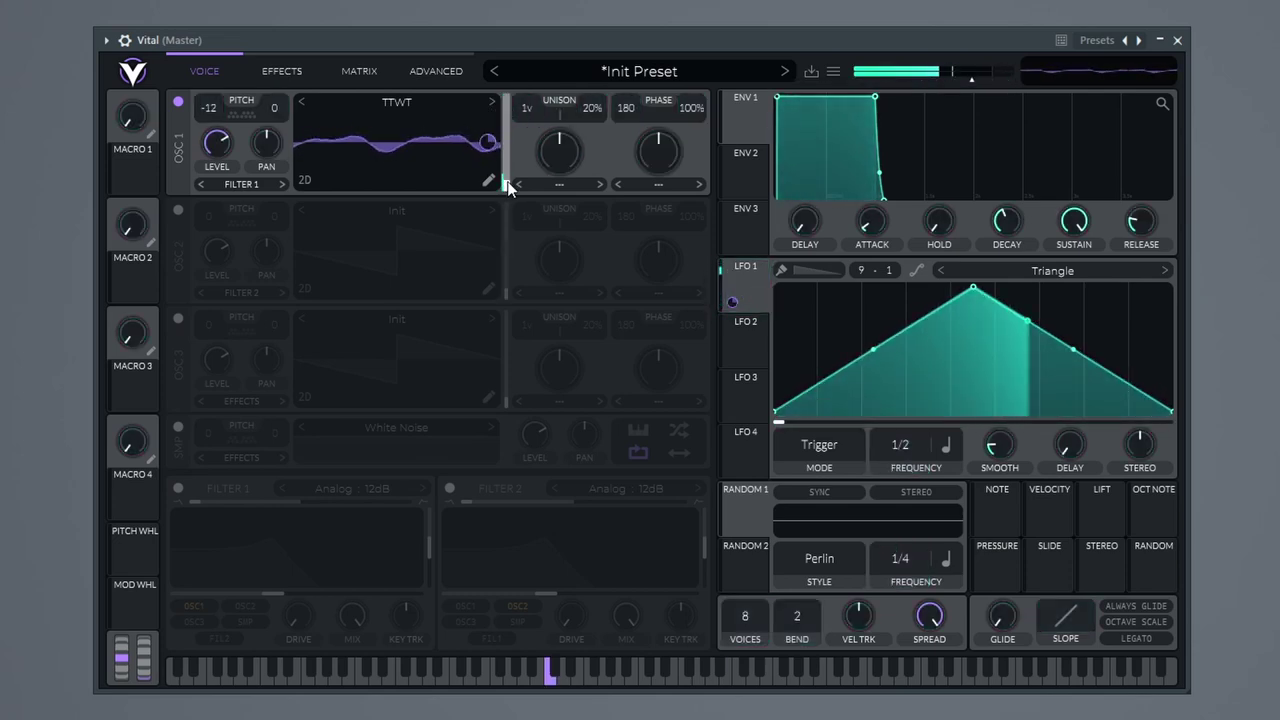
Reshape LFO 1 into a rising ramp and raise its modulation of the wavetable position to full.
{"action": "left_click_drag", "start_coordinate": [973, 288], "coordinate": [1211, 265]}
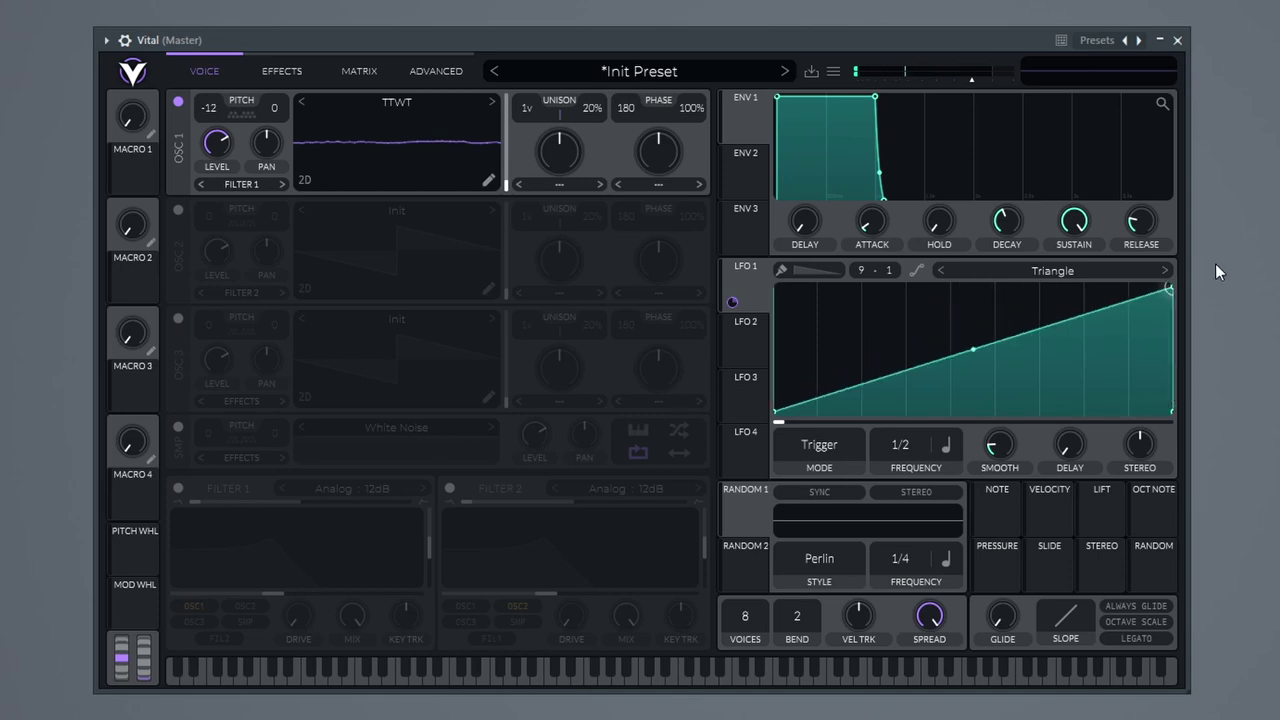
{"action": "mouse_move", "coordinate": [487, 142]}
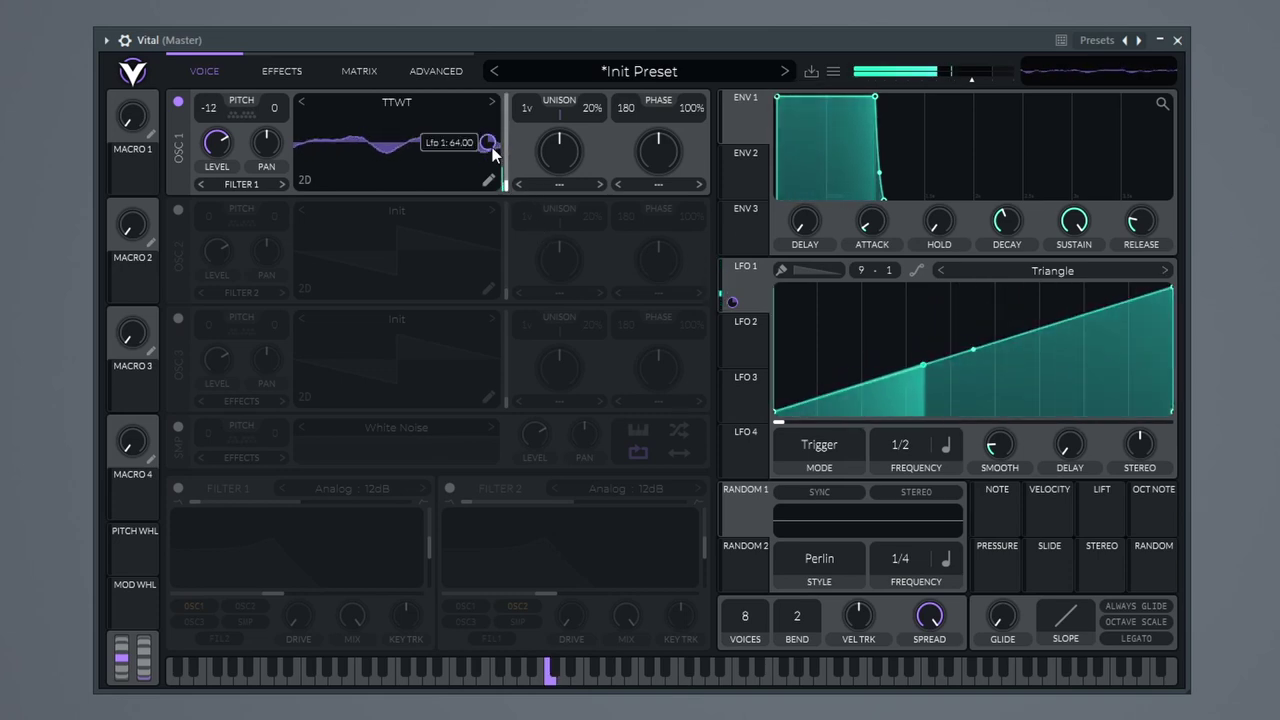
{"action": "left_click_drag", "start_coordinate": [487, 142], "coordinate": [495, 189]}
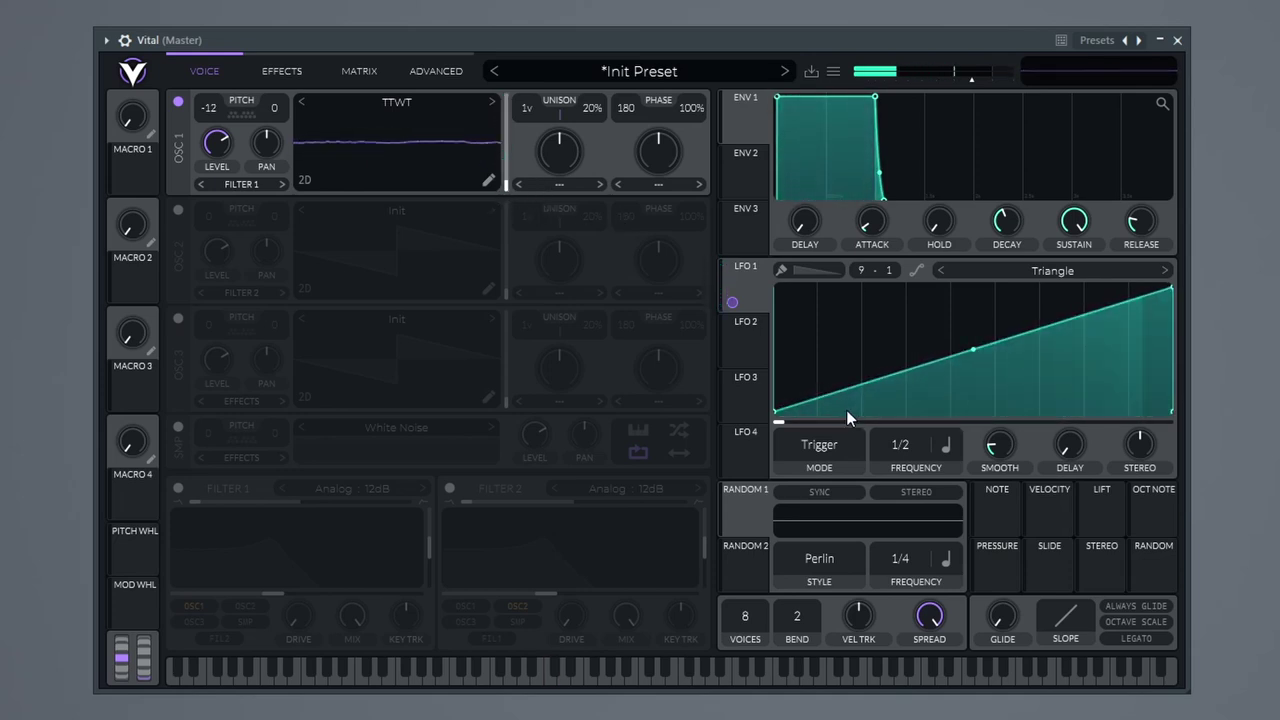
Switch LFO 1's mode to Envelope and play several test notes of the speech wavetable.
{"action": "left_click", "coordinate": [824, 445]}
{"action": "left_click", "coordinate": [798, 524]}
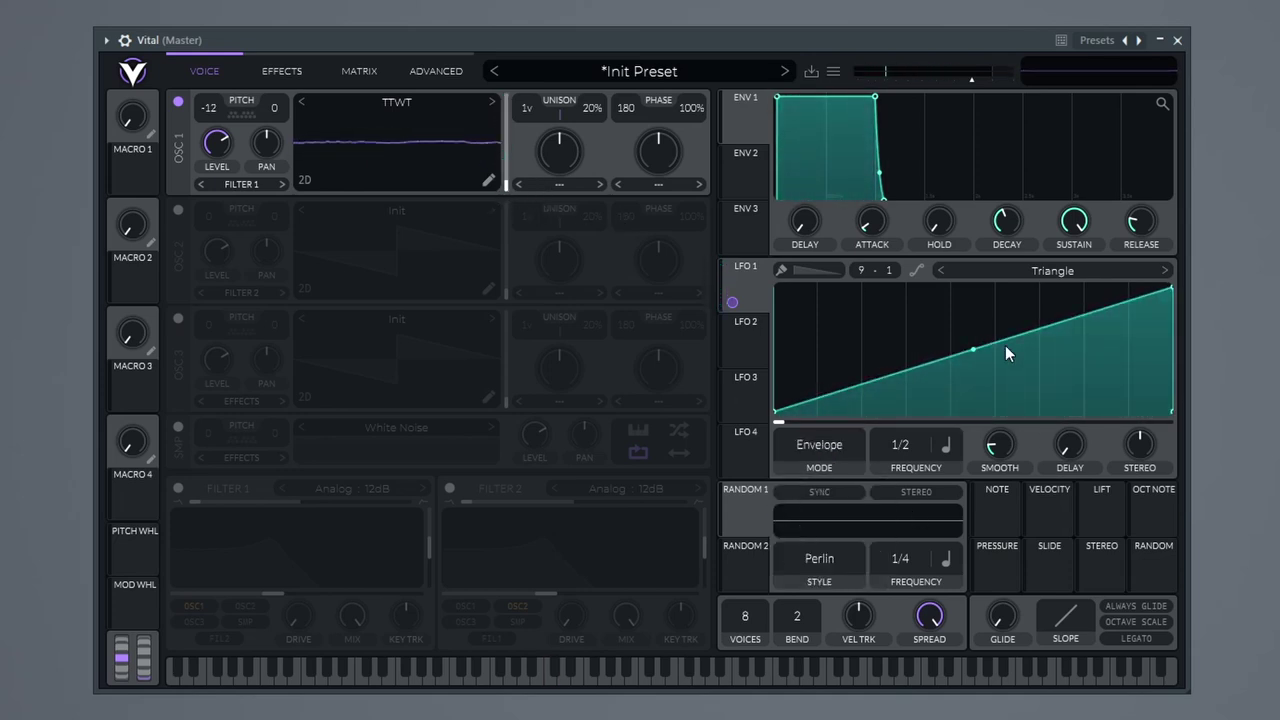
{"action": "key", "text": "w"}
{"action": "key", "text": "w"}
{"action": "key", "text": "a"}
{"action": "key", "text": "e"}
Open the effects section and enable Chorus, Compressor and Delay.
{"action": "left_click", "coordinate": [279, 74]}
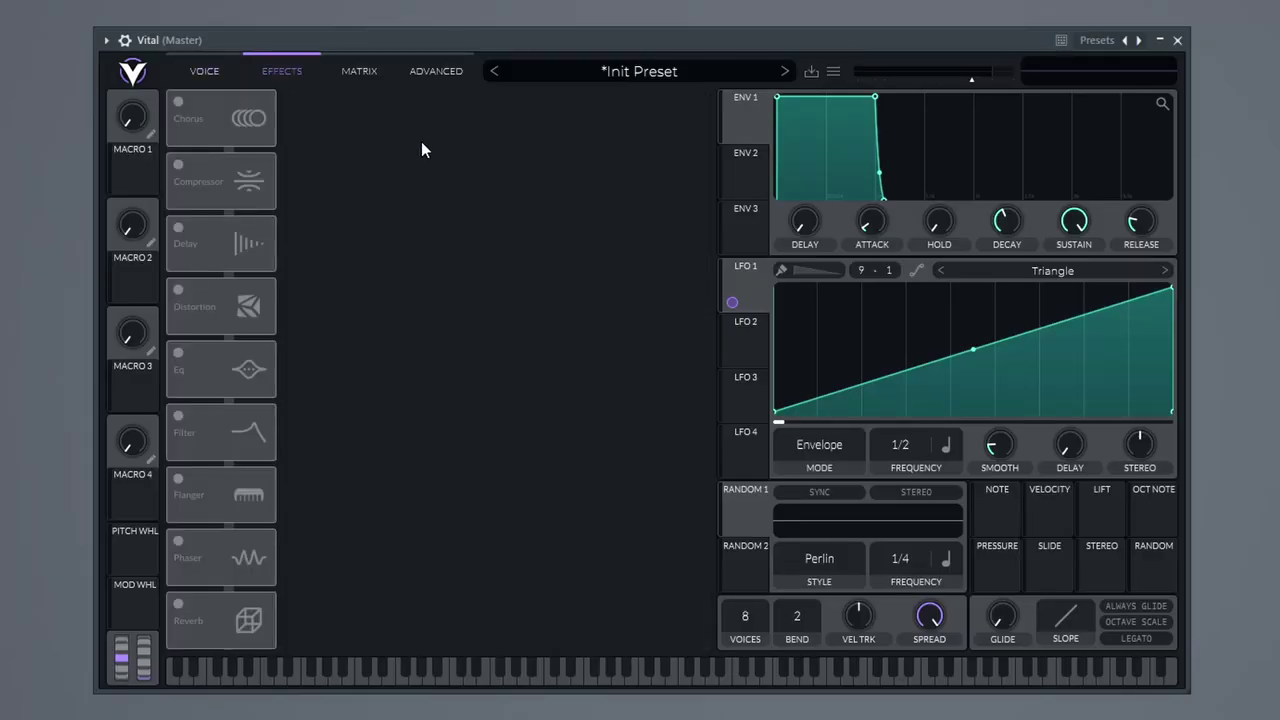
{"action": "left_click", "coordinate": [177, 103]}
{"action": "left_click", "coordinate": [177, 164]}
{"action": "left_click", "coordinate": [178, 229]}
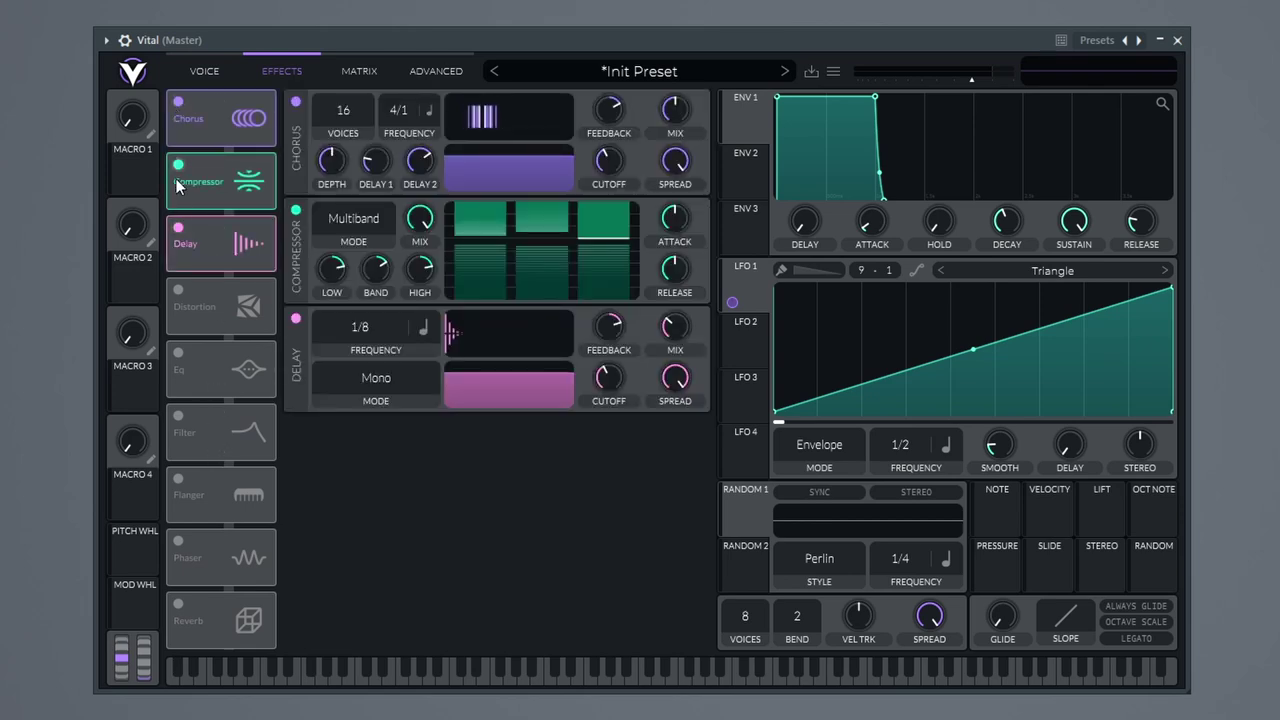
Disable and re-enable Delay and Compressor, and try moving Compressor within the effects chain.
{"action": "left_click", "coordinate": [179, 229]}
{"action": "left_click", "coordinate": [177, 166]}
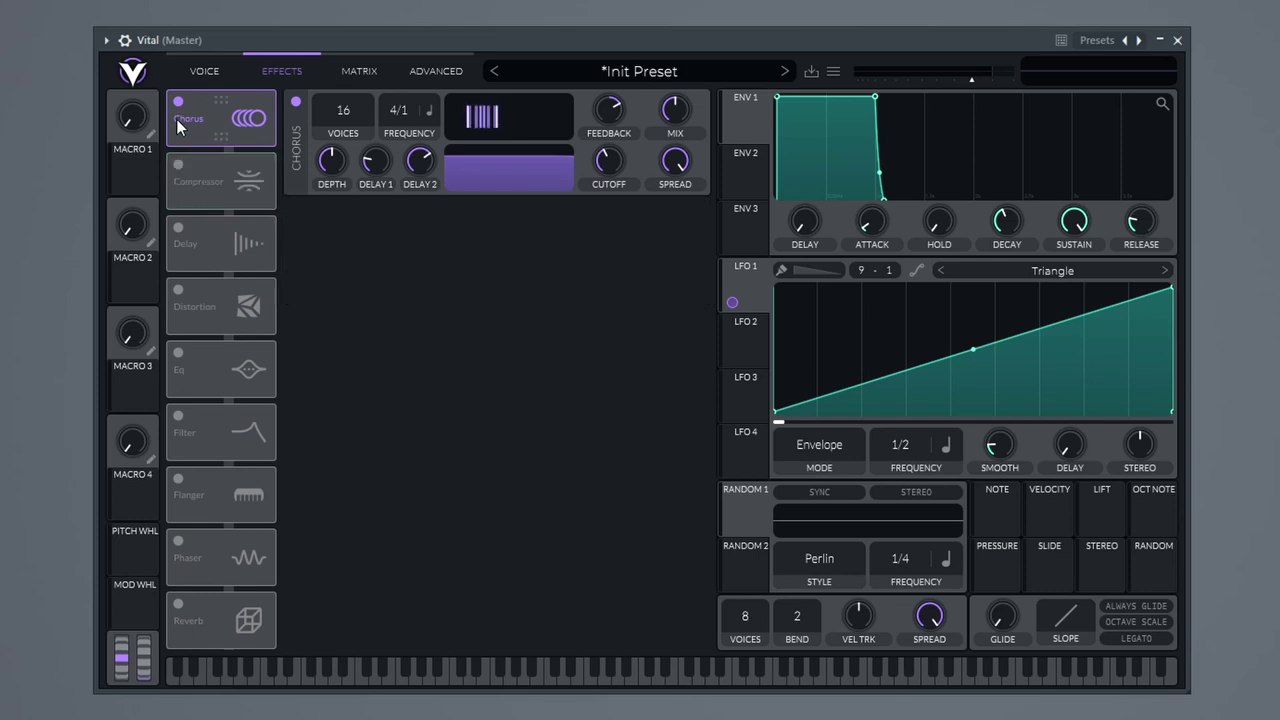
{"action": "left_click", "coordinate": [177, 164]}
{"action": "left_click", "coordinate": [179, 229]}
{"action": "left_click_drag", "start_coordinate": [207, 199], "coordinate": [192, 166]}
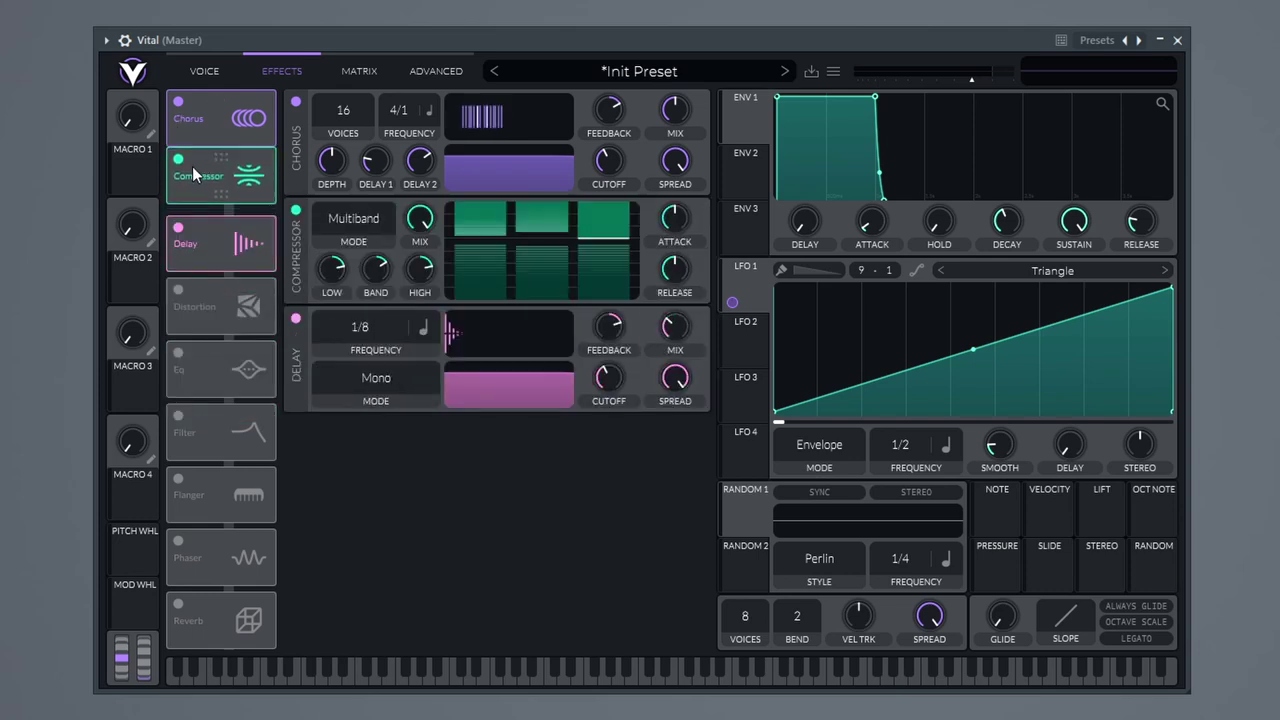
Try the power toggles on the Chorus, Compressor and Delay modules, leaving all three effects disabled.
{"action": "left_click", "coordinate": [295, 101]}
{"action": "left_click", "coordinate": [295, 210]}
{"action": "left_click", "coordinate": [297, 319]}
{"action": "left_click", "coordinate": [297, 319]}
{"action": "left_click", "coordinate": [296, 210]}
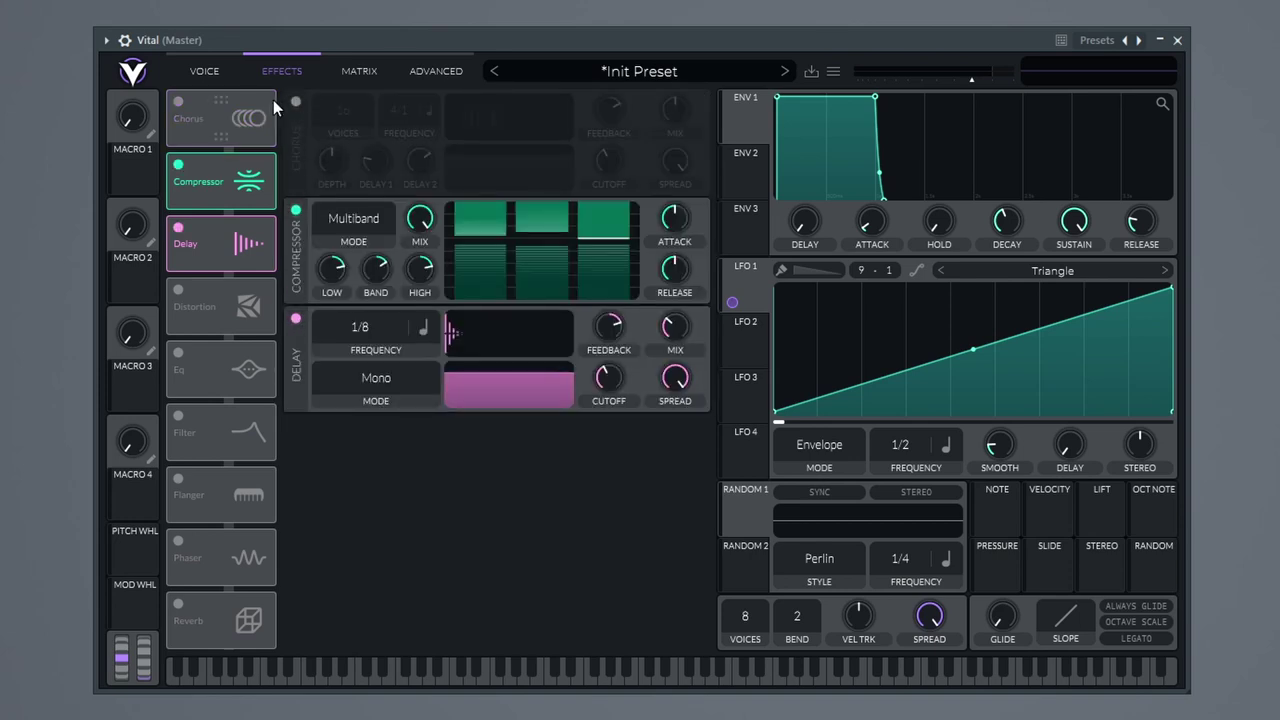
{"action": "left_click", "coordinate": [178, 164]}
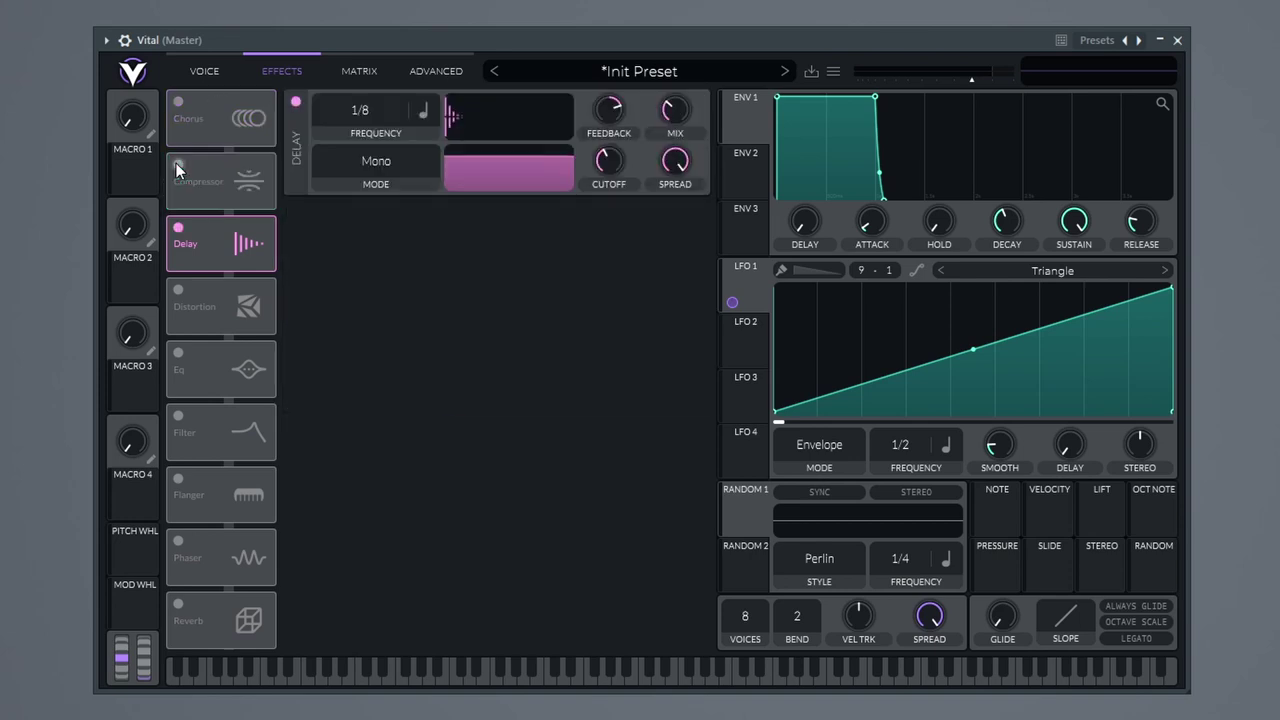
{"action": "left_click", "coordinate": [178, 227]}
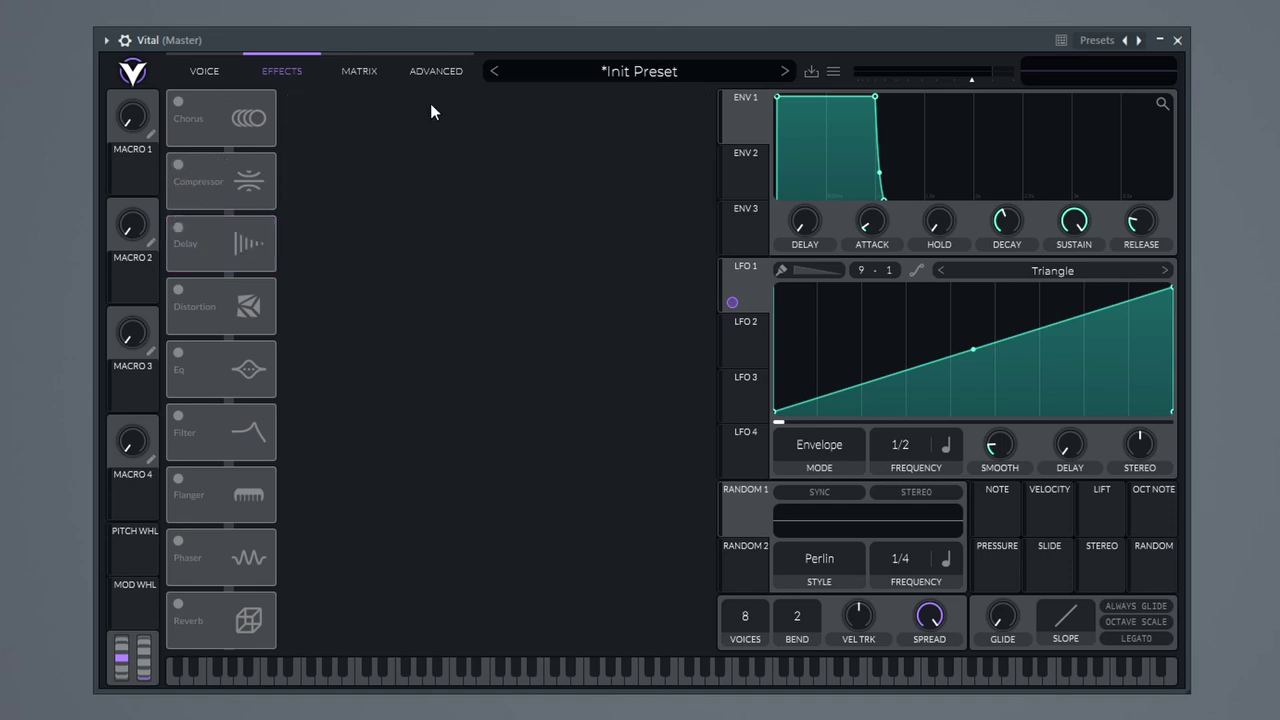
Enable Chorus with its frequency set to Freeze, and raise its feedback and depth.
{"action": "left_click", "coordinate": [178, 101]}
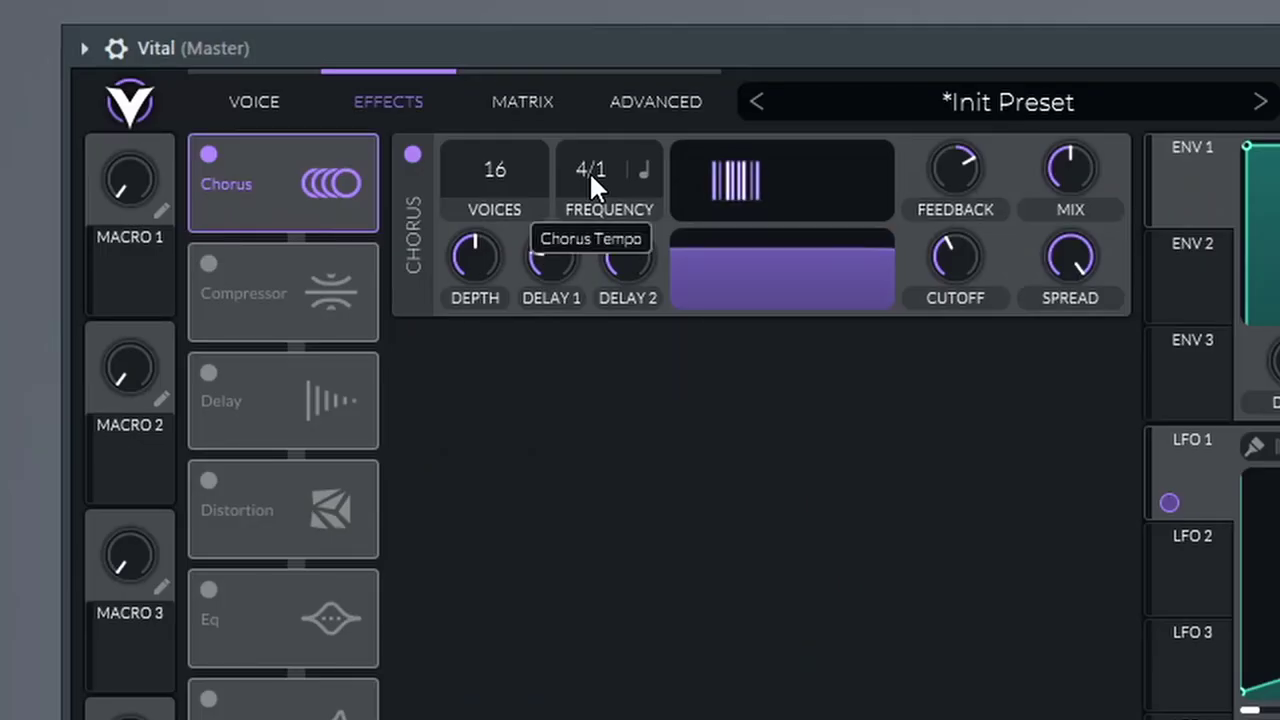
{"action": "left_click_drag", "start_coordinate": [589, 171], "coordinate": [586, 411]}
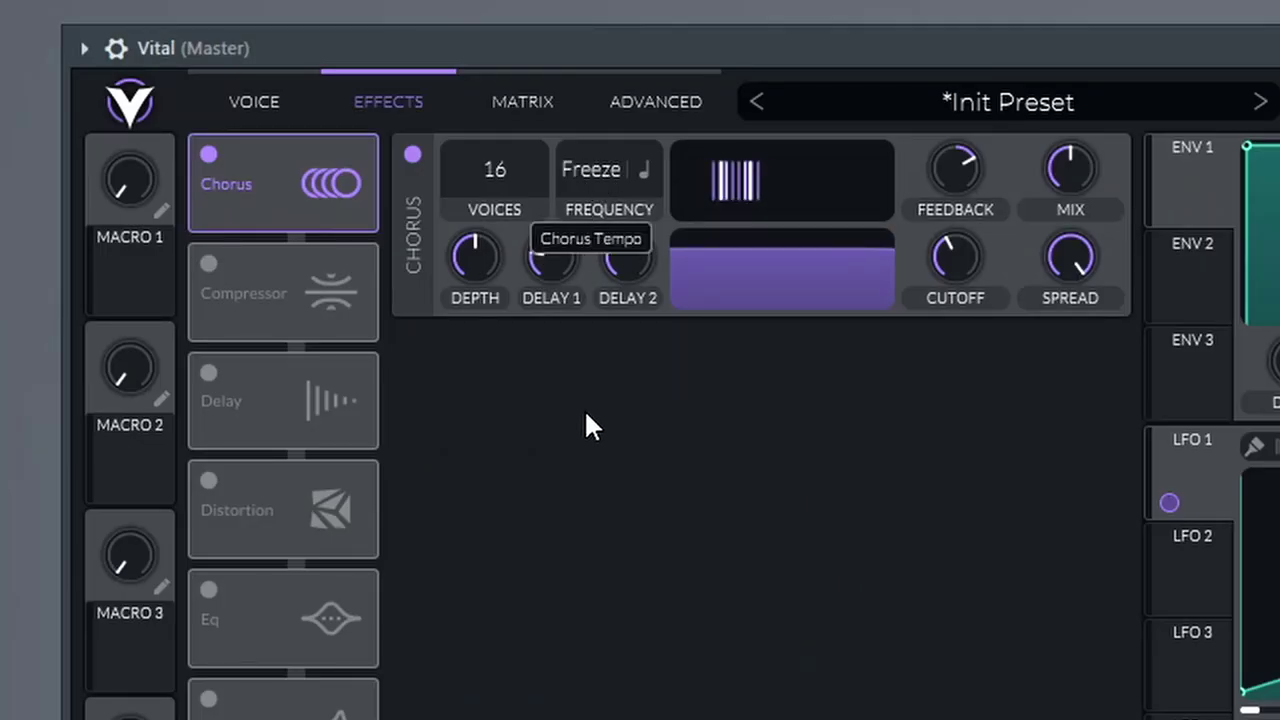
{"action": "mouse_move", "coordinate": [957, 170]}
{"action": "left_click_drag", "start_coordinate": [957, 170], "coordinate": [946, 134]}
{"action": "left_click_drag", "start_coordinate": [481, 254], "coordinate": [502, 206]}
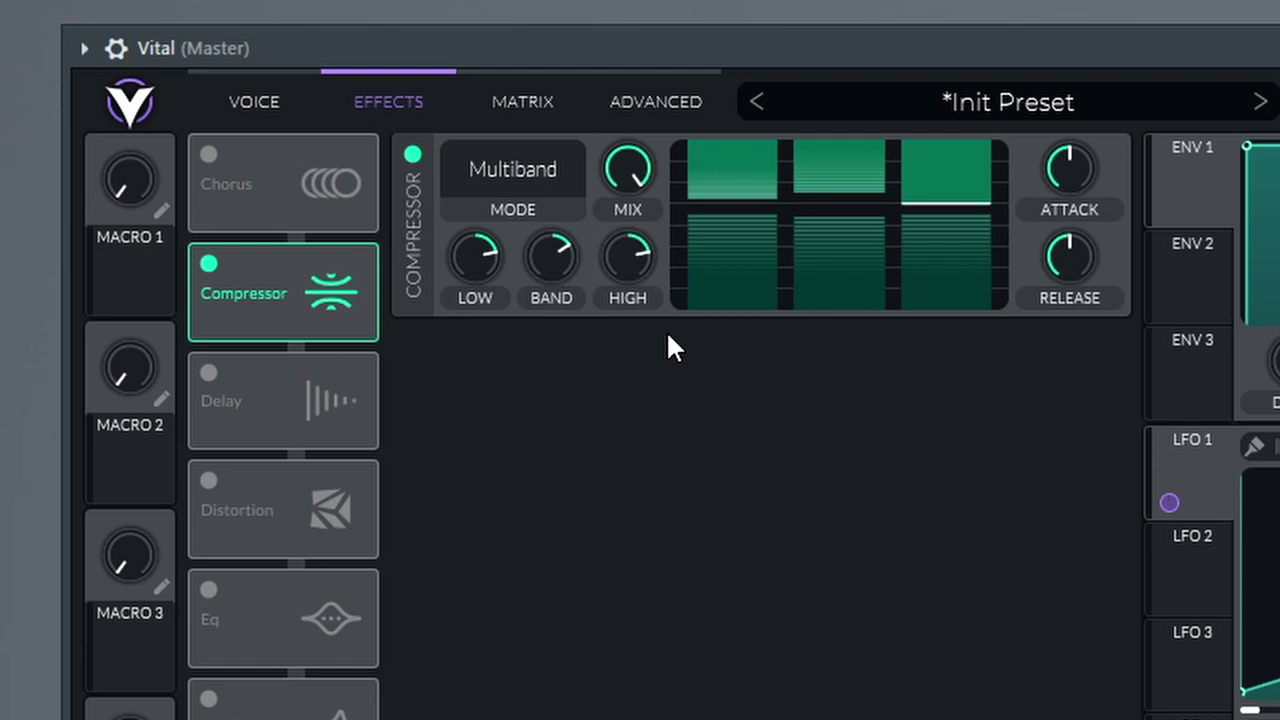
Raise the upper thresholds and reduce the lower thresholds of the multiband compressor's middle and high bands.
{"action": "left_click_drag", "start_coordinate": [955, 193], "coordinate": [951, 166]}
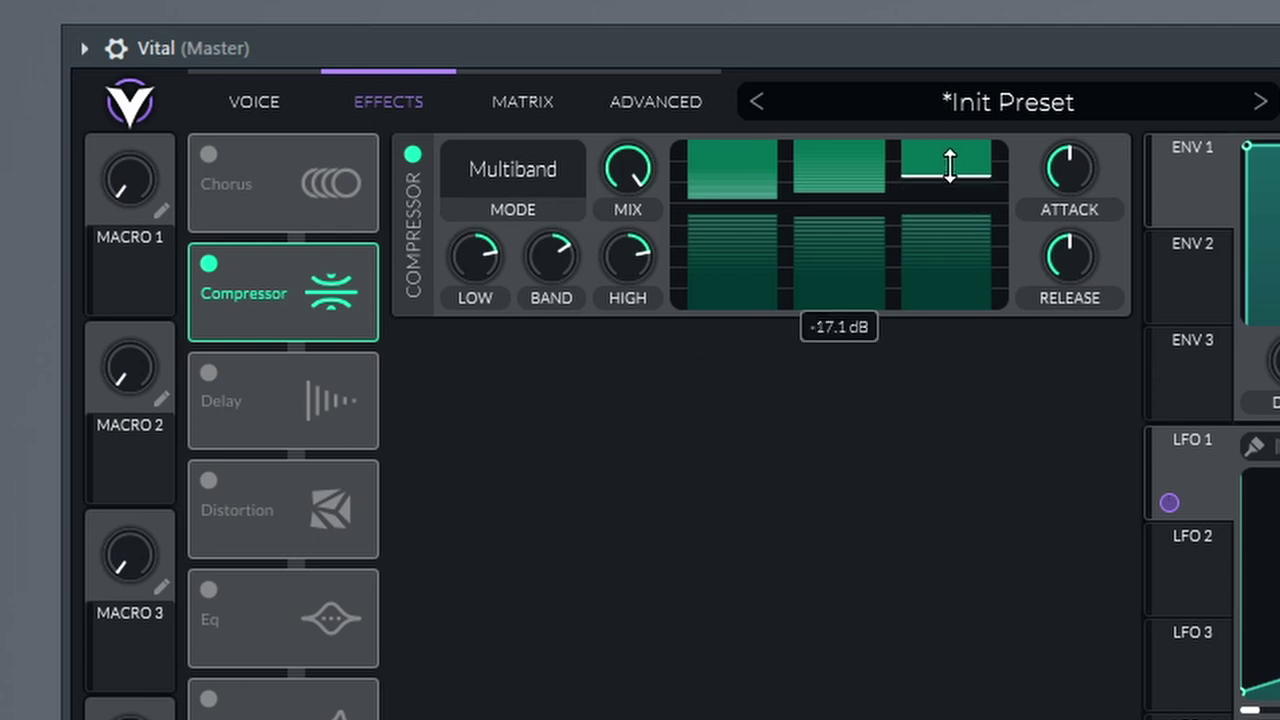
{"action": "left_click_drag", "start_coordinate": [946, 212], "coordinate": [946, 238]}
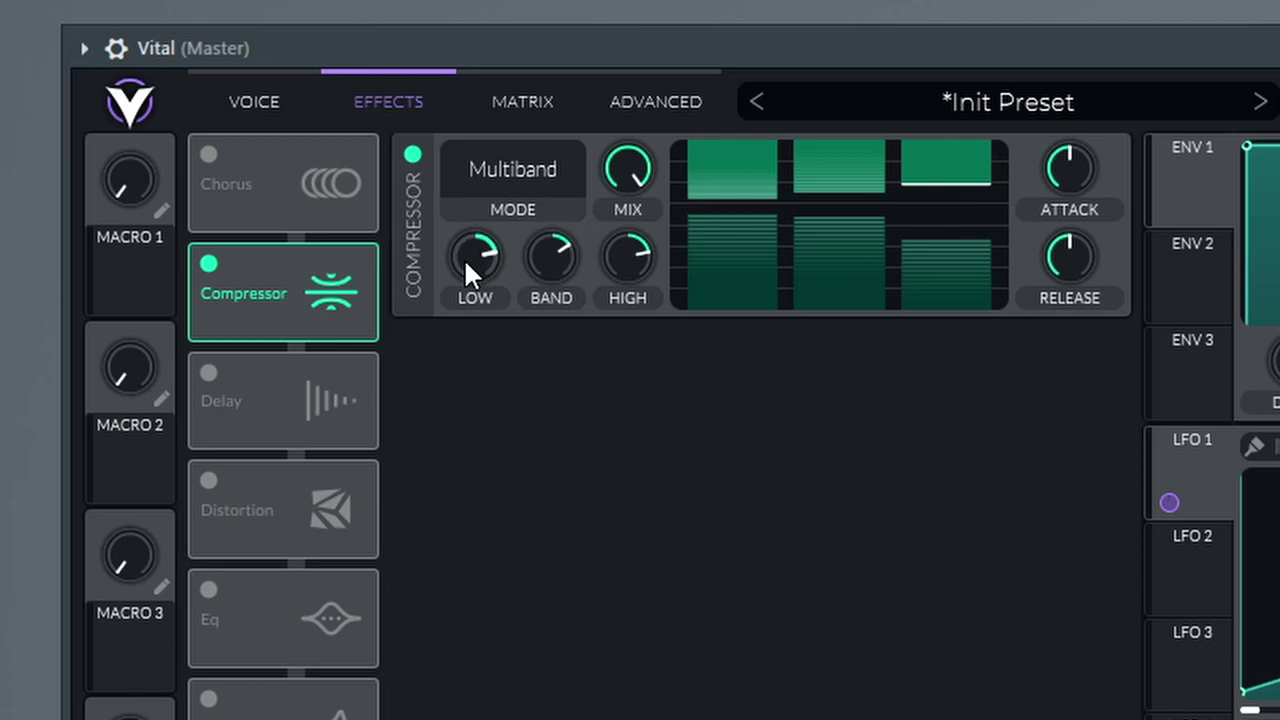
{"action": "left_click_drag", "start_coordinate": [849, 200], "coordinate": [920, 180]}
{"action": "left_click_drag", "start_coordinate": [928, 240], "coordinate": [937, 258]}
{"action": "left_click_drag", "start_coordinate": [846, 246], "coordinate": [846, 252]}
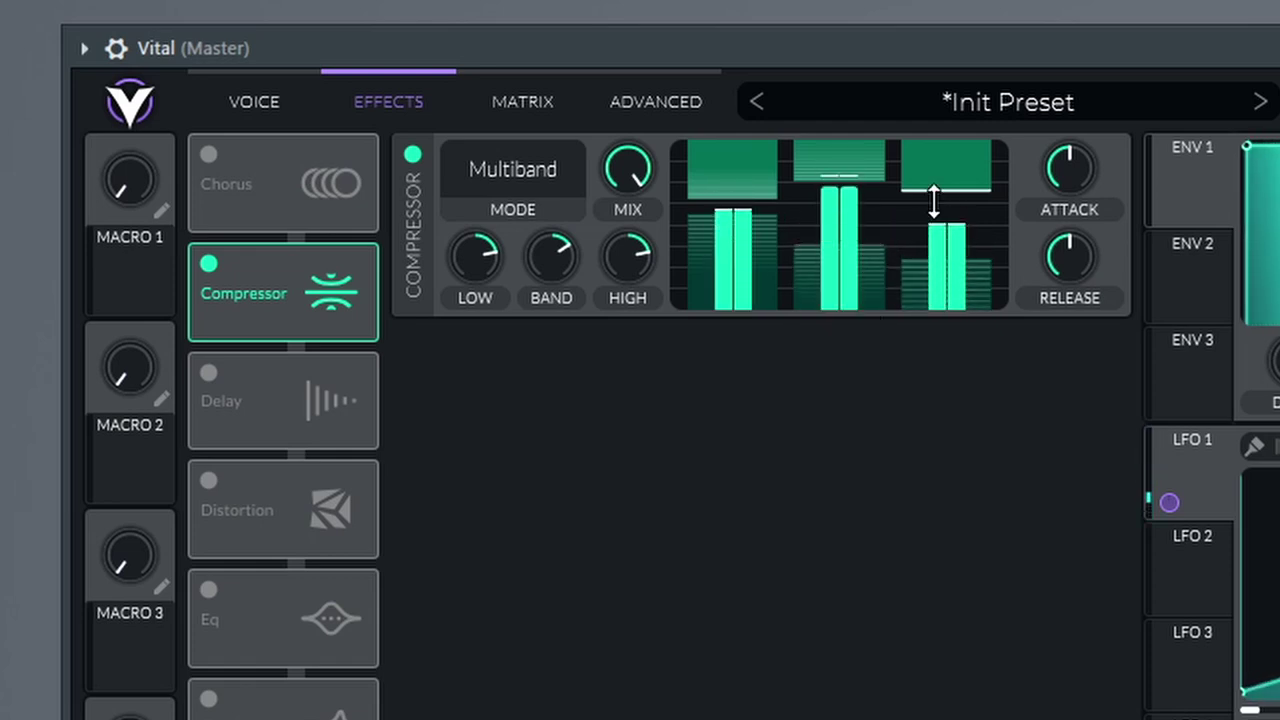
Raise the compressor's middle and high lower thresholds, the middle to about -39 dB, and reduce the high band's upper threshold.
{"action": "left_click_drag", "start_coordinate": [934, 200], "coordinate": [934, 186]}
{"action": "left_click_drag", "start_coordinate": [922, 258], "coordinate": [918, 245]}
{"action": "left_click_drag", "start_coordinate": [848, 210], "coordinate": [851, 220]}
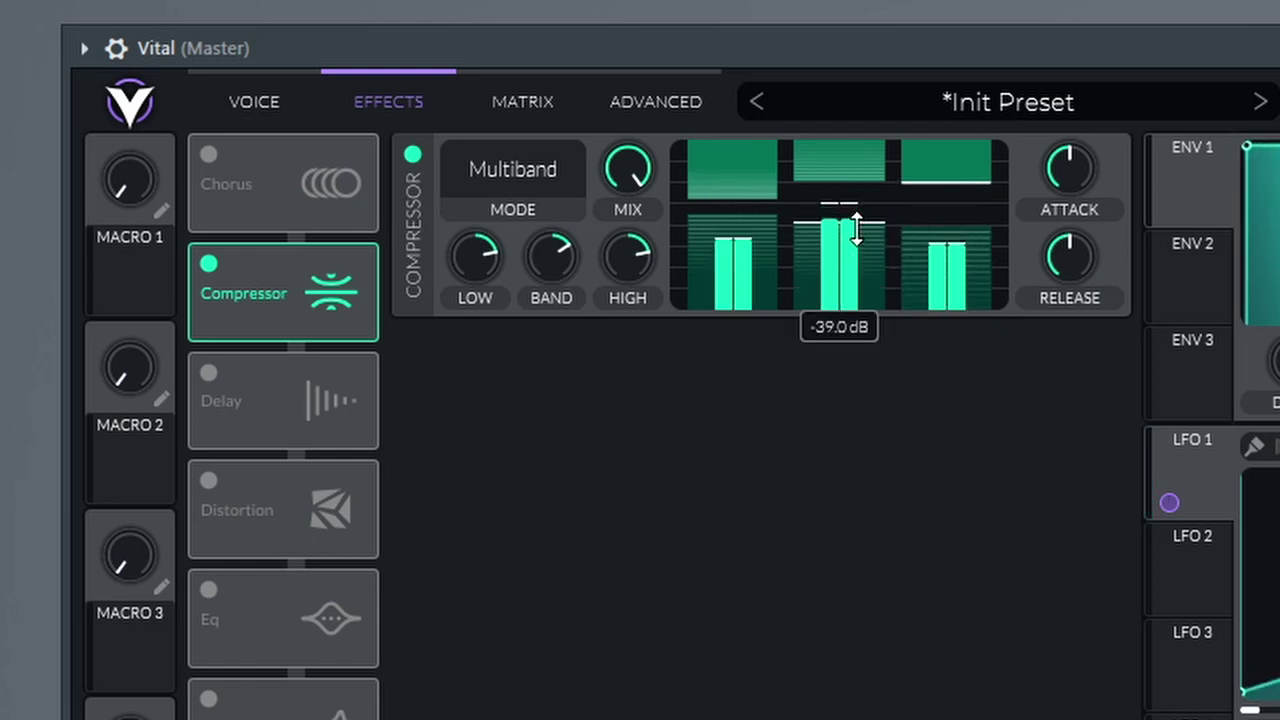
{"action": "left_click_drag", "start_coordinate": [923, 184], "coordinate": [923, 249]}
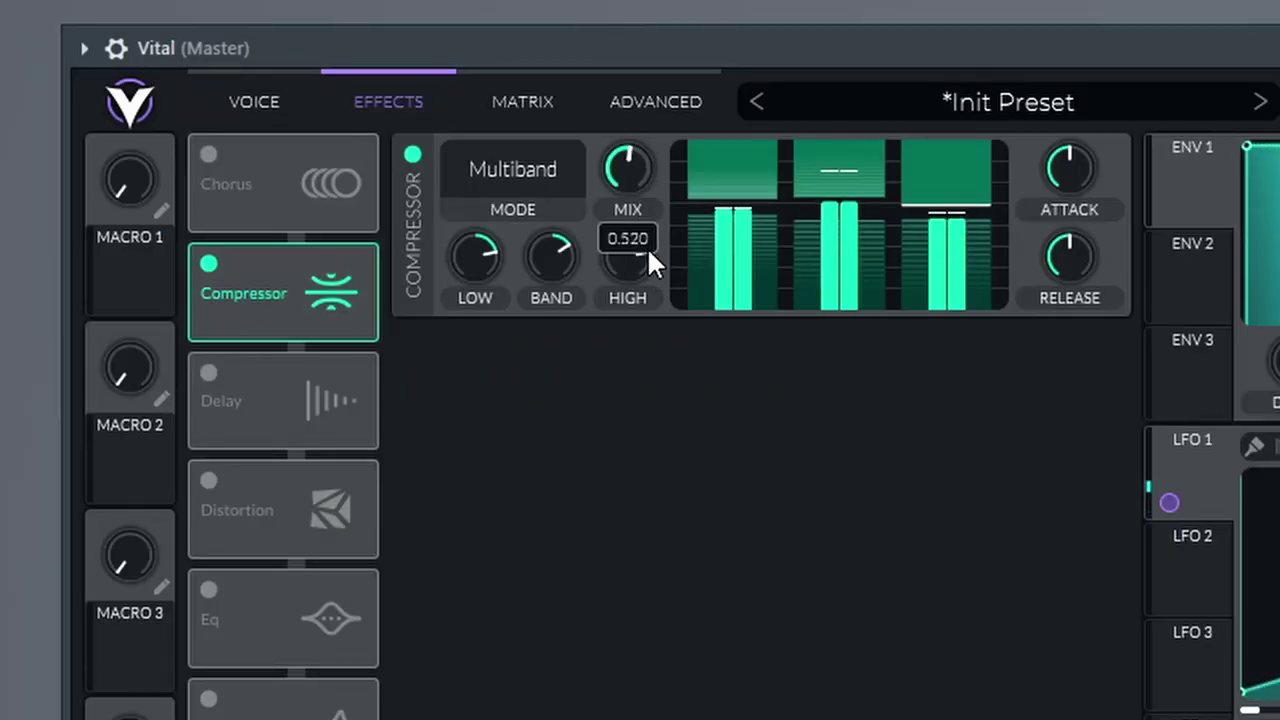
Try lower compressor mix amounts and return the mix to full.
{"action": "left_click_drag", "start_coordinate": [647, 211], "coordinate": [639, 263]}
{"action": "left_click_drag", "start_coordinate": [626, 174], "coordinate": [630, 22]}
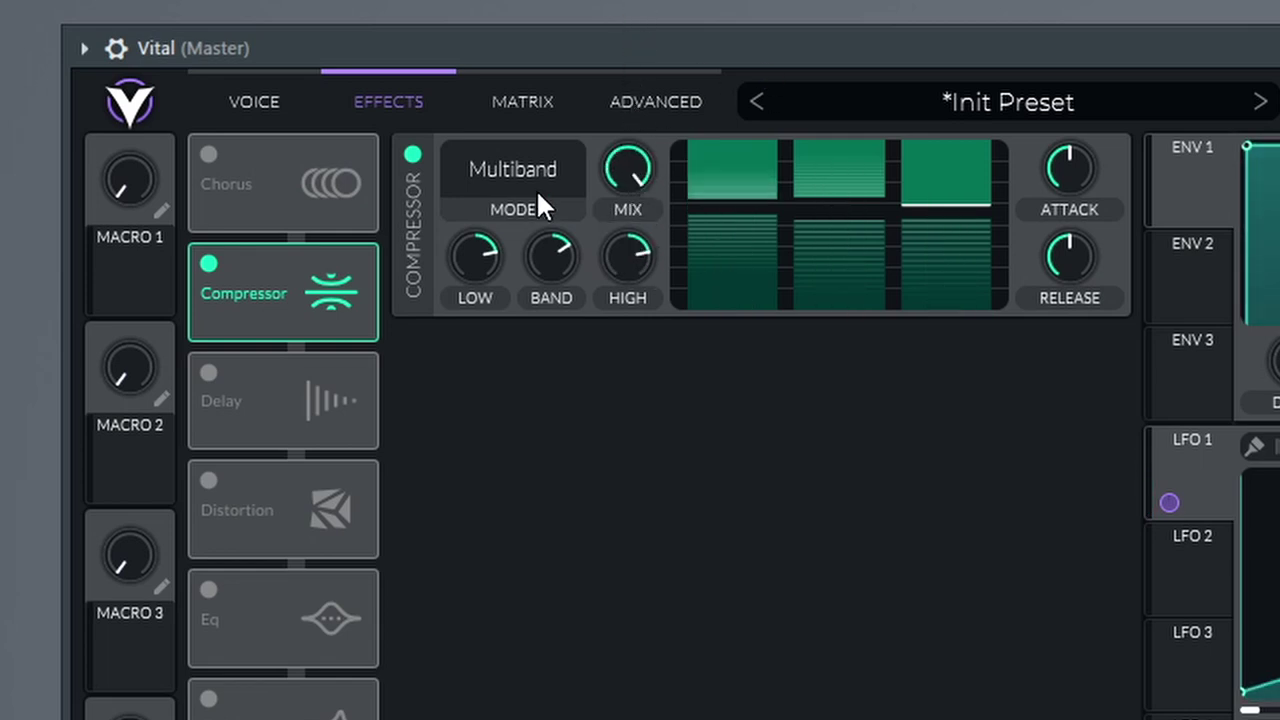
Enable Delay in Ping Pong mode and reduce its feedback and mix, bringing the mix to about 15%.
{"action": "left_click", "coordinate": [318, 403]}
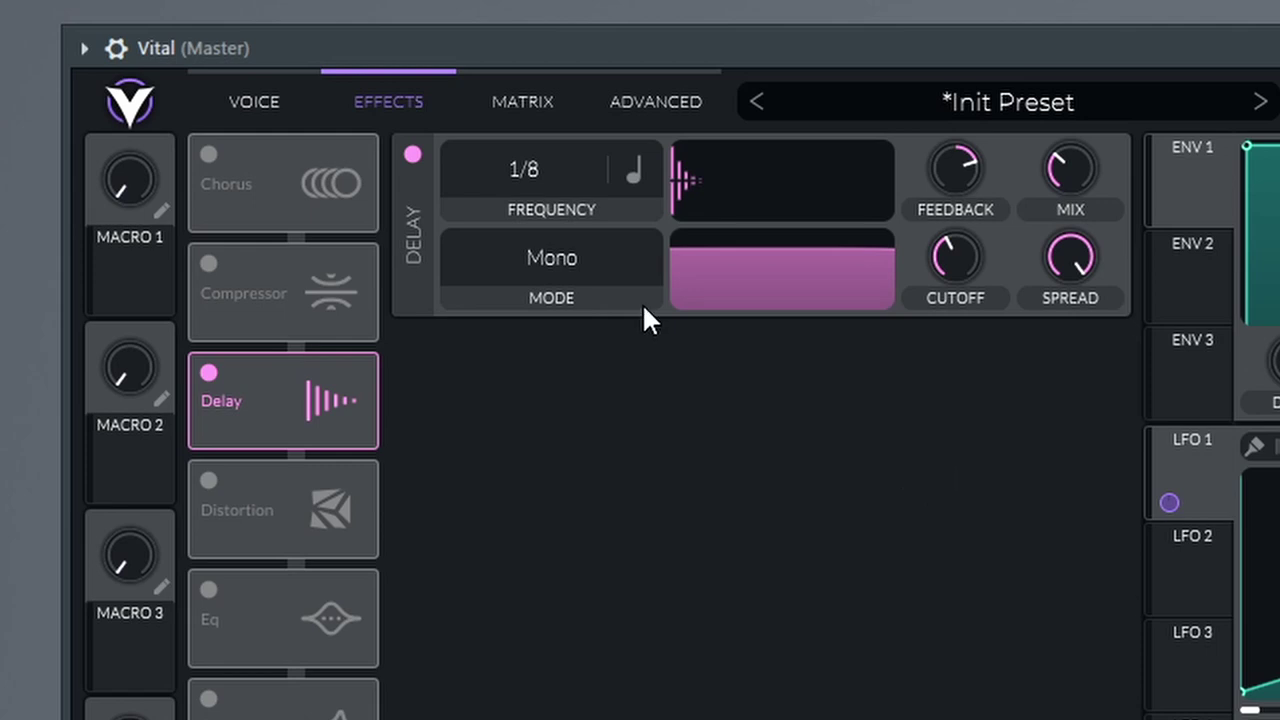
{"action": "left_click", "coordinate": [609, 289]}
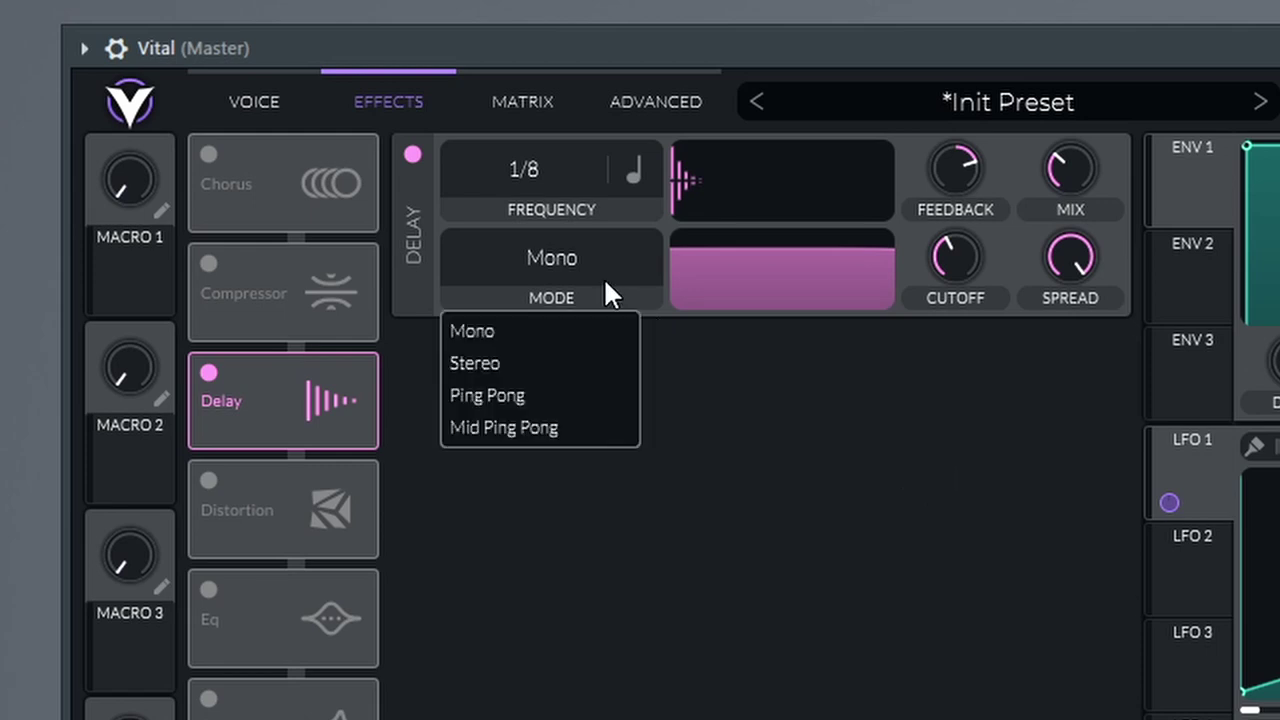
{"action": "left_click", "coordinate": [502, 397]}
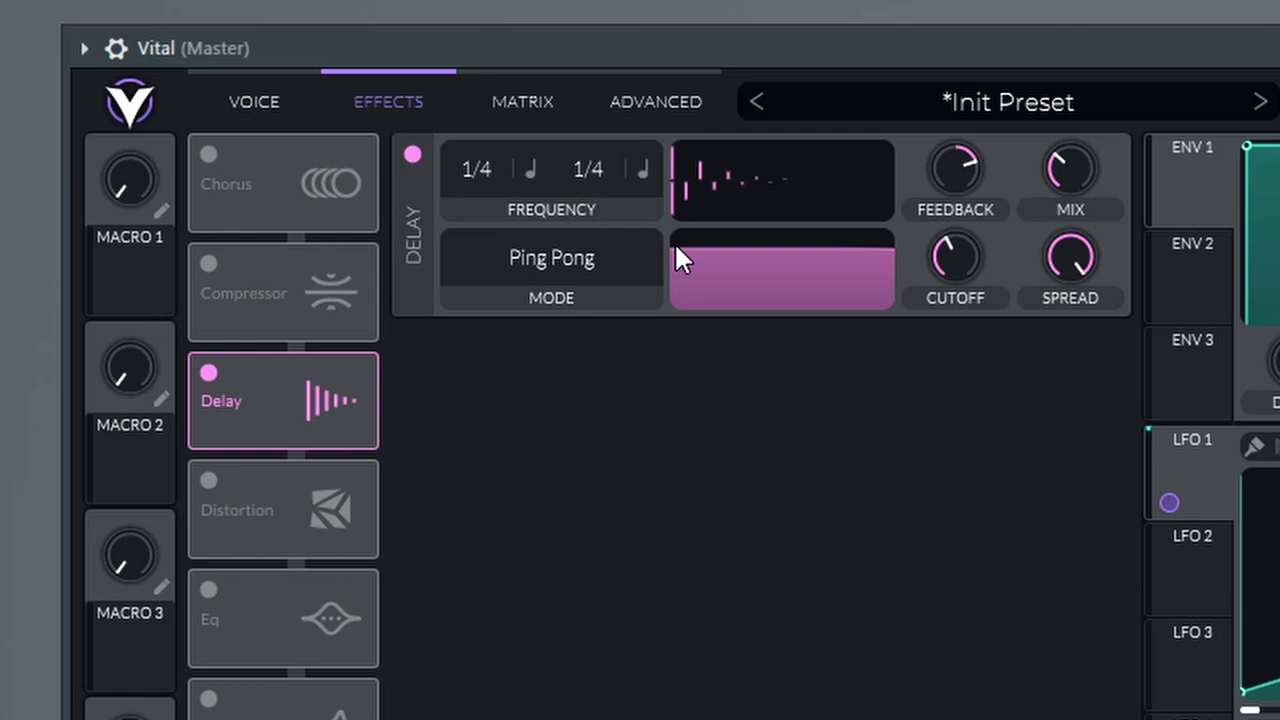
{"action": "left_click_drag", "start_coordinate": [965, 174], "coordinate": [963, 217]}
{"action": "left_click_drag", "start_coordinate": [1076, 189], "coordinate": [1069, 217]}
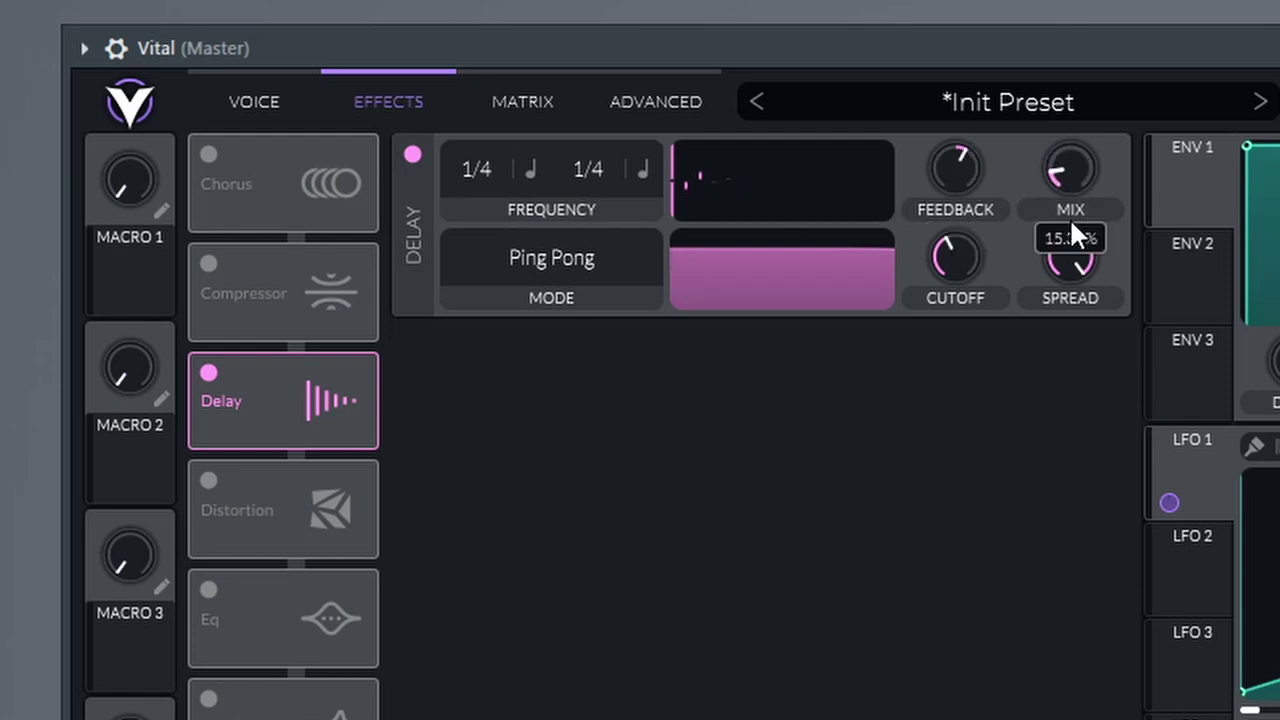
Reduce the delay's mix and feedback, narrow its filter spread, and sweep the cutoff before returning it to the low range.
{"action": "left_click_drag", "start_coordinate": [1069, 225], "coordinate": [1068, 255]}
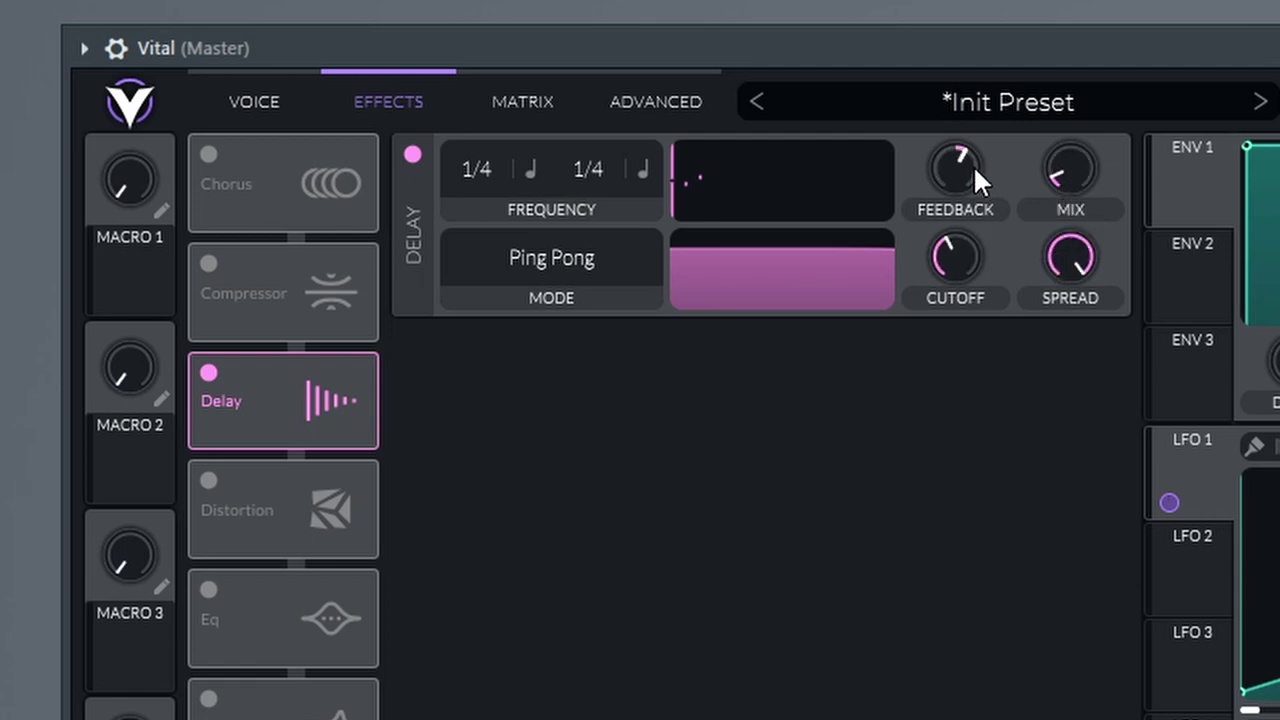
{"action": "left_click_drag", "start_coordinate": [973, 164], "coordinate": [971, 180]}
{"action": "left_click_drag", "start_coordinate": [828, 267], "coordinate": [769, 405]}
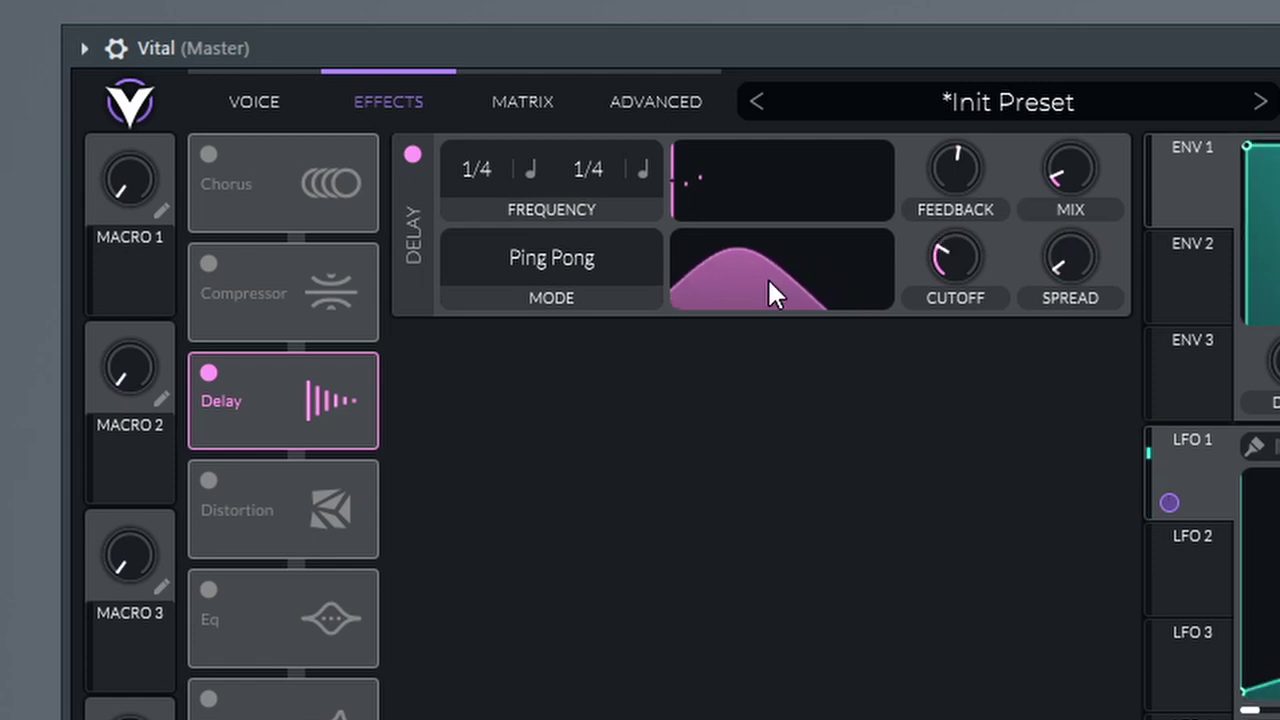
{"action": "left_click_drag", "start_coordinate": [751, 289], "coordinate": [871, 314]}
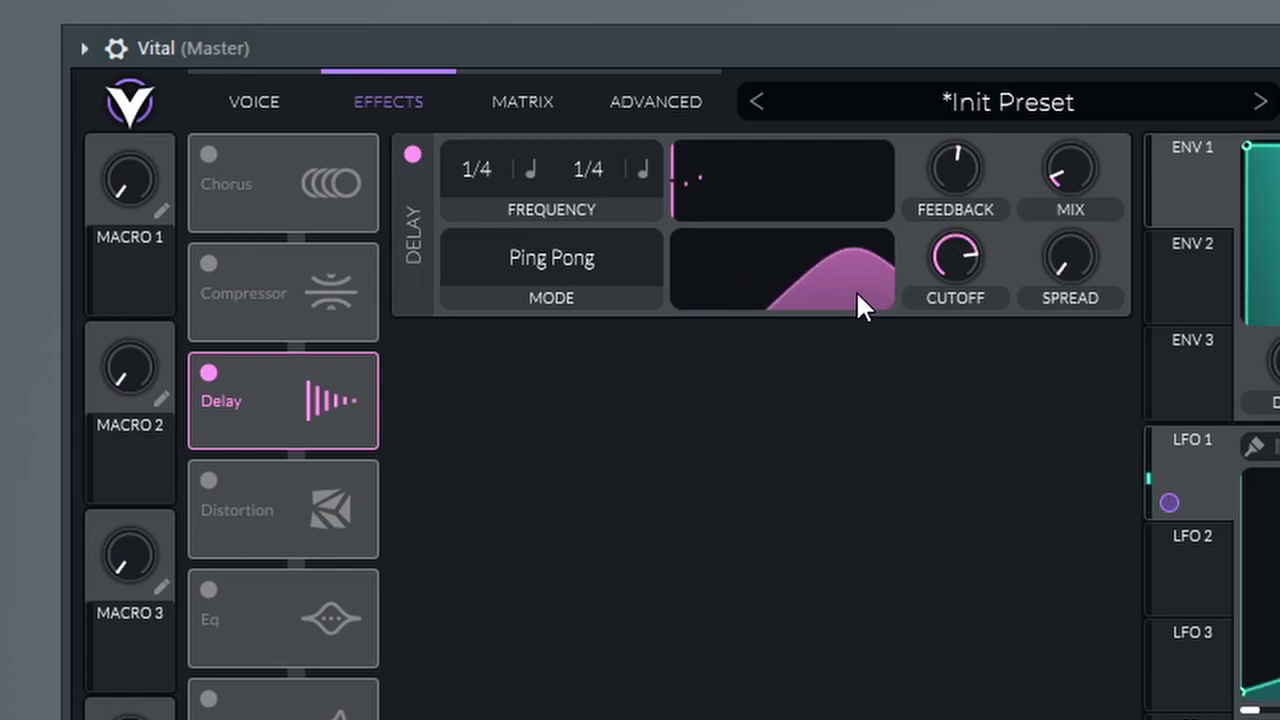
{"action": "left_click_drag", "start_coordinate": [856, 285], "coordinate": [737, 301]}
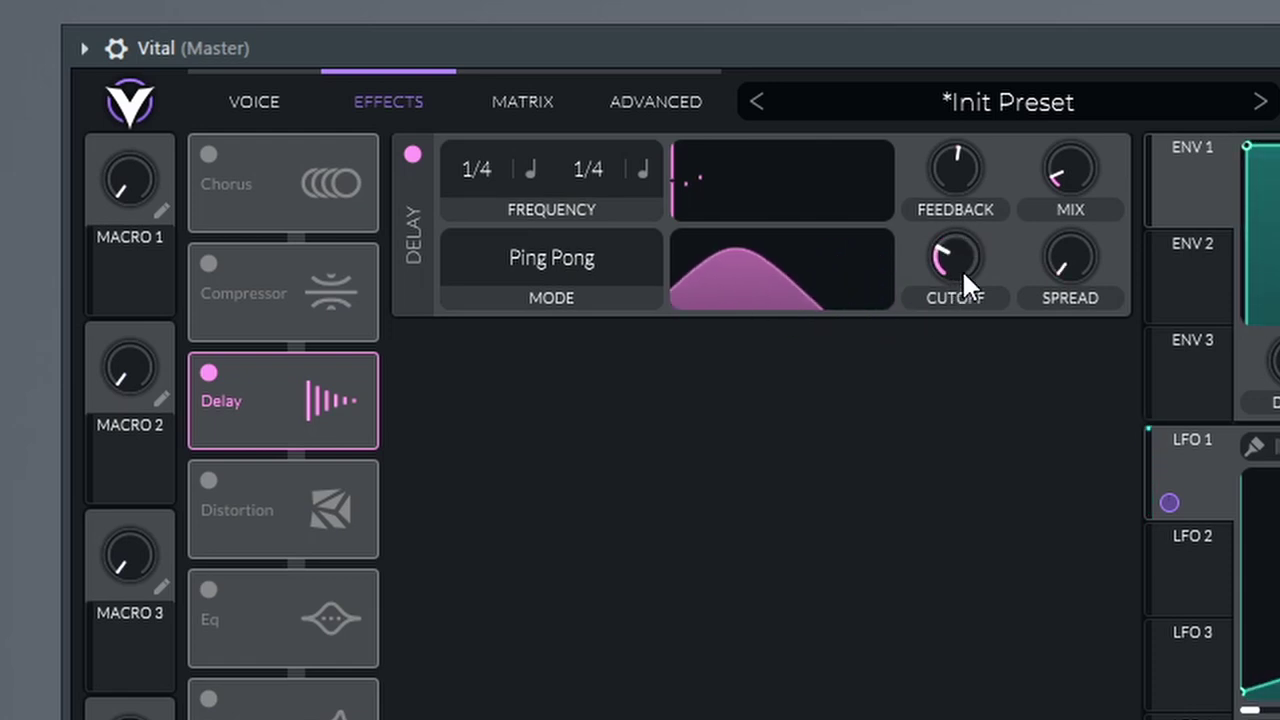
{"action": "scroll", "coordinate": [1070, 255], "scroll_direction": "up", "scroll_amount": 3}
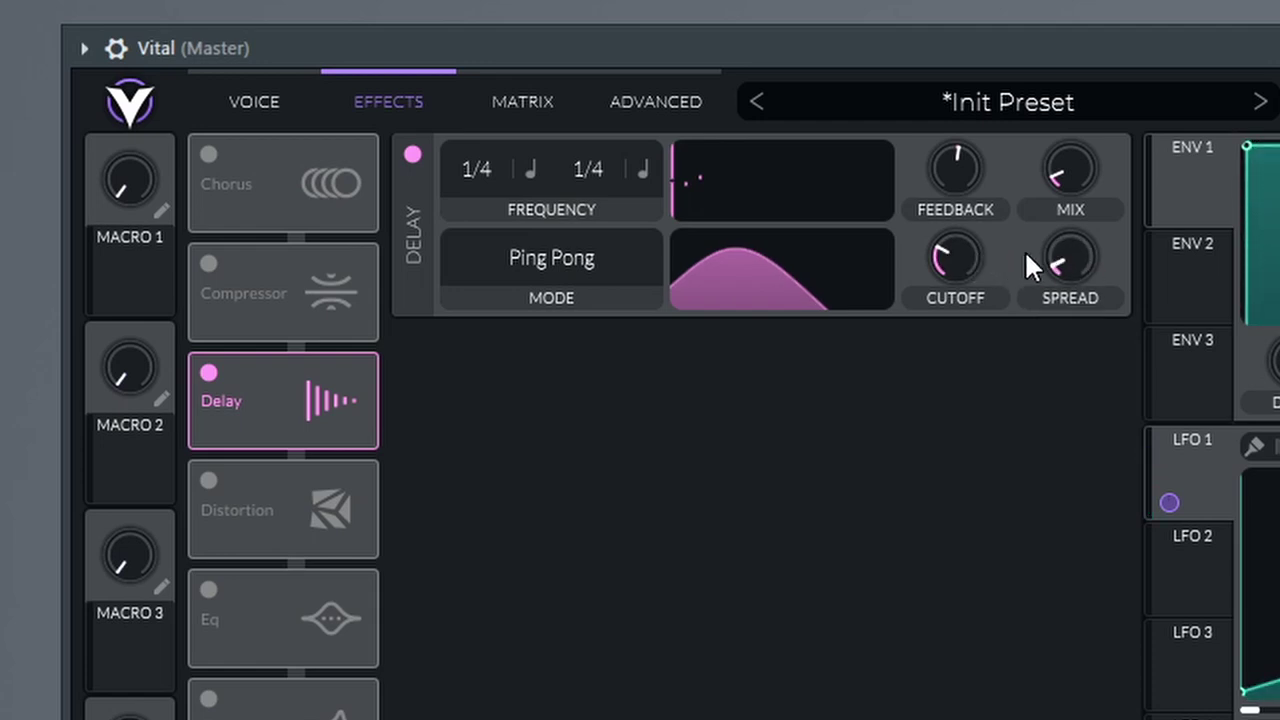
Turn off Delay and enable Distortion with the Bit Crush type.
{"action": "left_click", "coordinate": [409, 155]}
{"action": "left_click", "coordinate": [208, 481]}
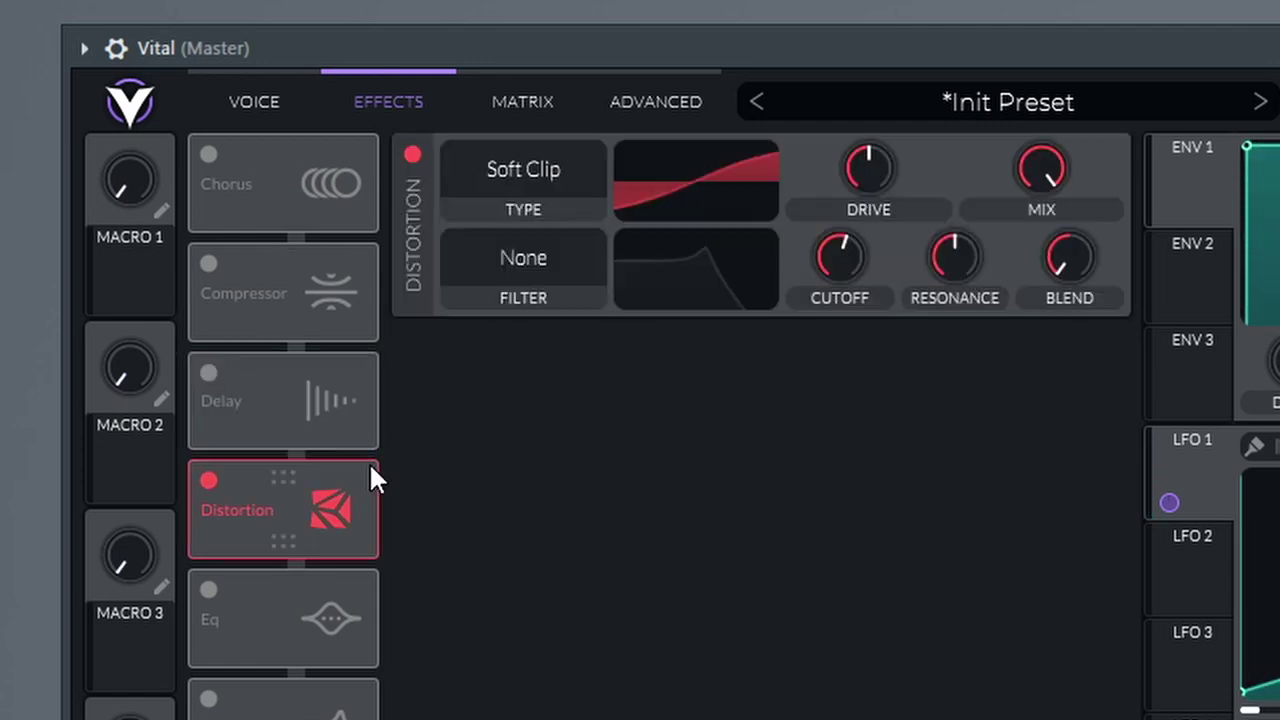
{"action": "left_click", "coordinate": [530, 168]}
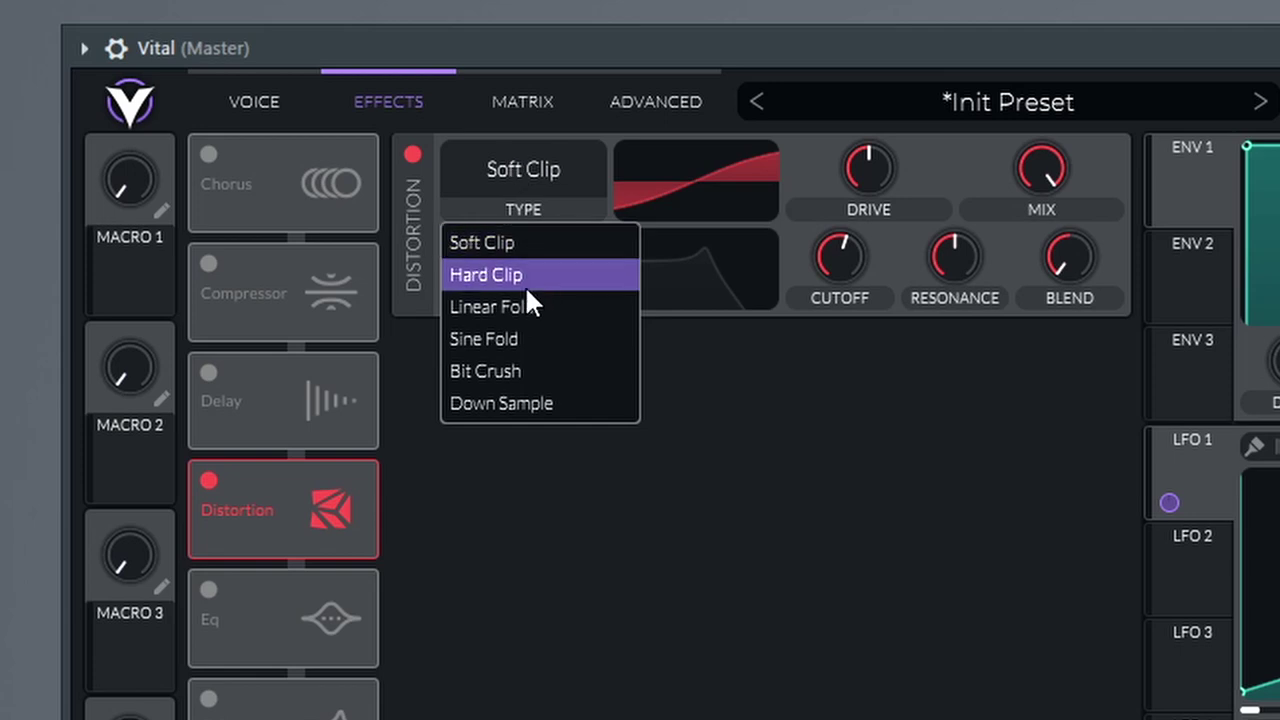
{"action": "left_click", "coordinate": [488, 370]}
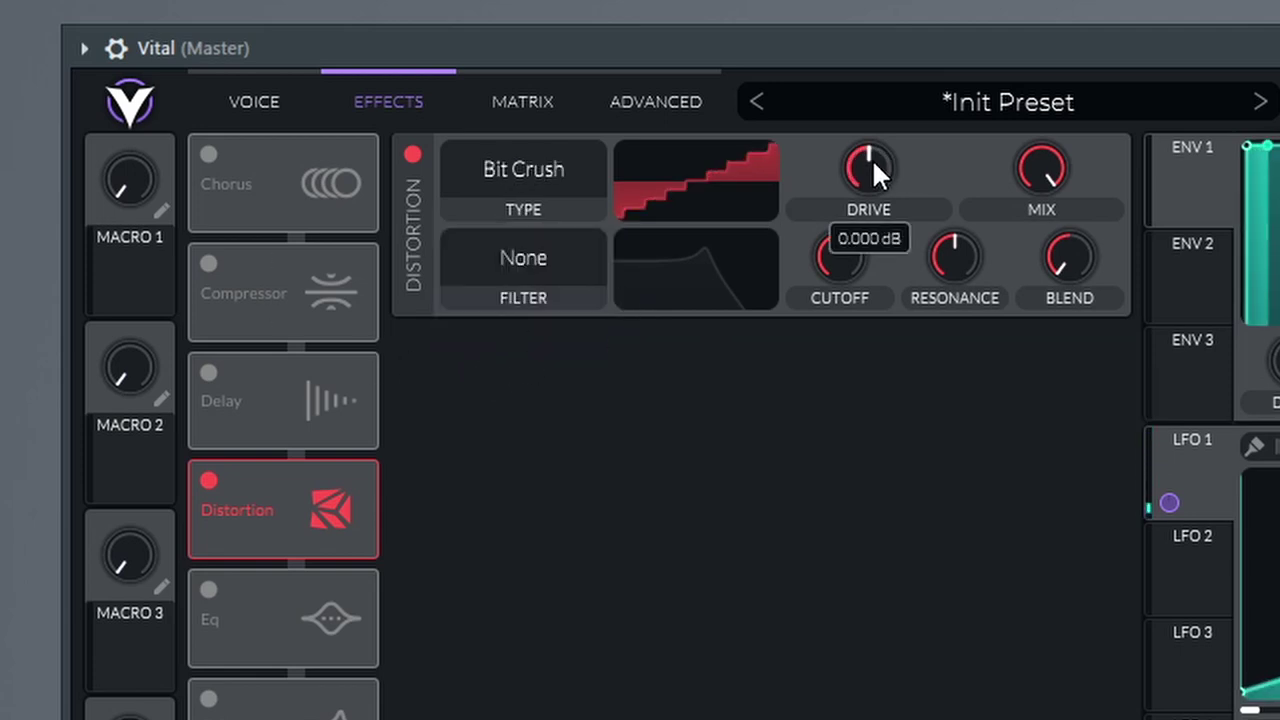
Try a higher bit crush drive and reduce the drive well below its default.
{"action": "left_click_drag", "start_coordinate": [872, 160], "coordinate": [880, 91]}
{"action": "left_click_drag", "start_coordinate": [870, 150], "coordinate": [883, 291]}
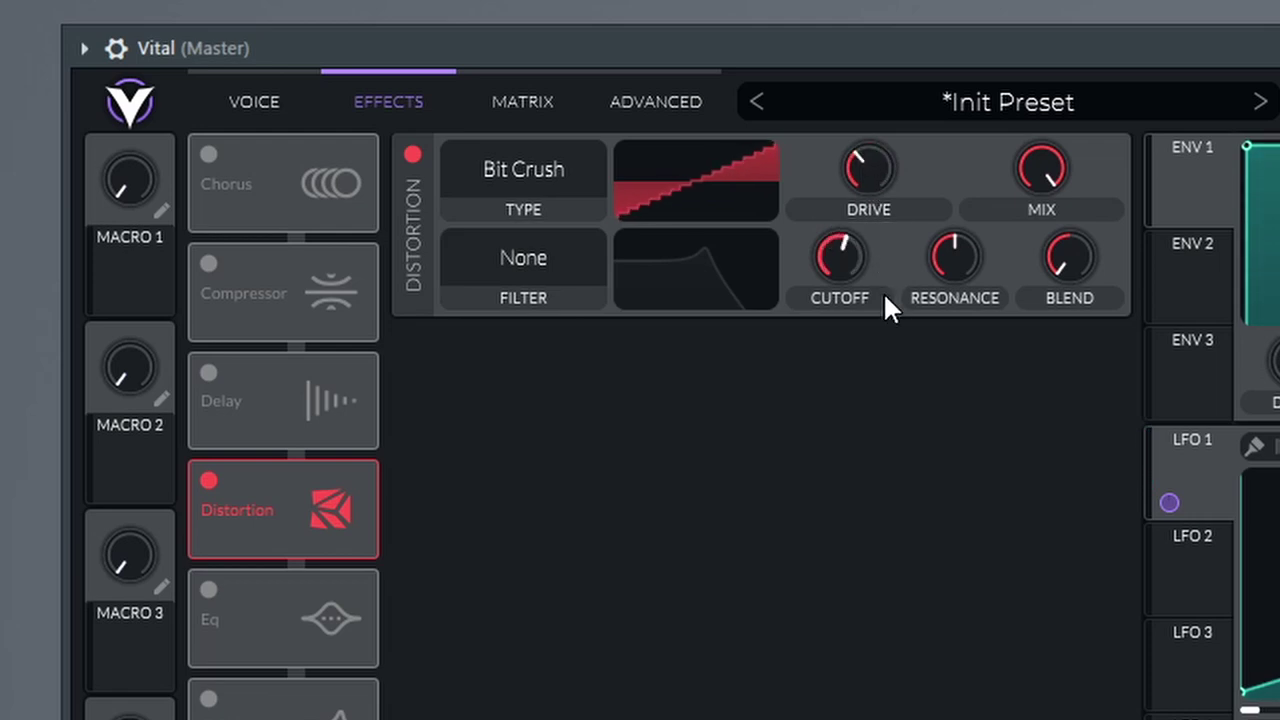
{"action": "mouse_move", "coordinate": [859, 158]}
{"action": "left_mouse_down"}
{"action": "mouse_move", "coordinate": [864, 187]}
{"action": "mouse_move", "coordinate": [864, 153]}
{"action": "left_mouse_up"}
Set the distortion's filter to Pre, lower its cutoff, and reduce its resonance to minimum.
{"action": "left_click", "coordinate": [520, 272]}
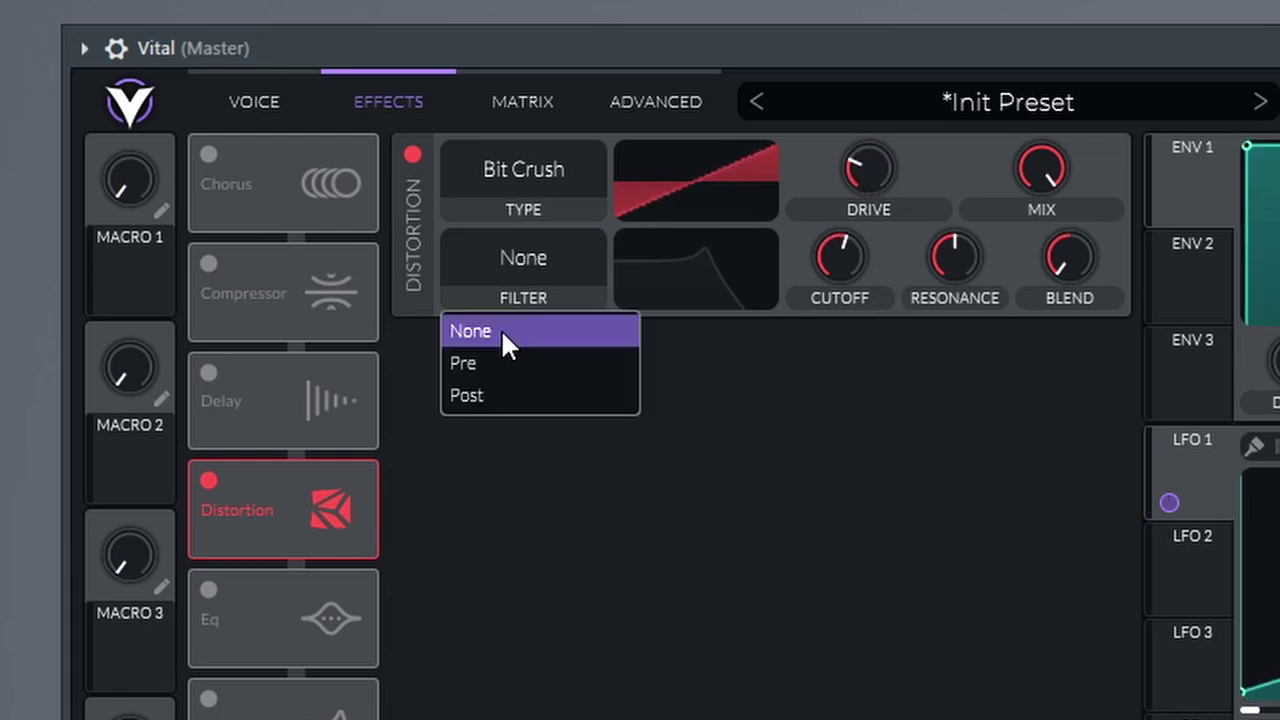
{"action": "left_click", "coordinate": [495, 362]}
{"action": "left_click_drag", "start_coordinate": [833, 266], "coordinate": [735, 292]}
{"action": "left_click_drag", "start_coordinate": [731, 350], "coordinate": [687, 278]}
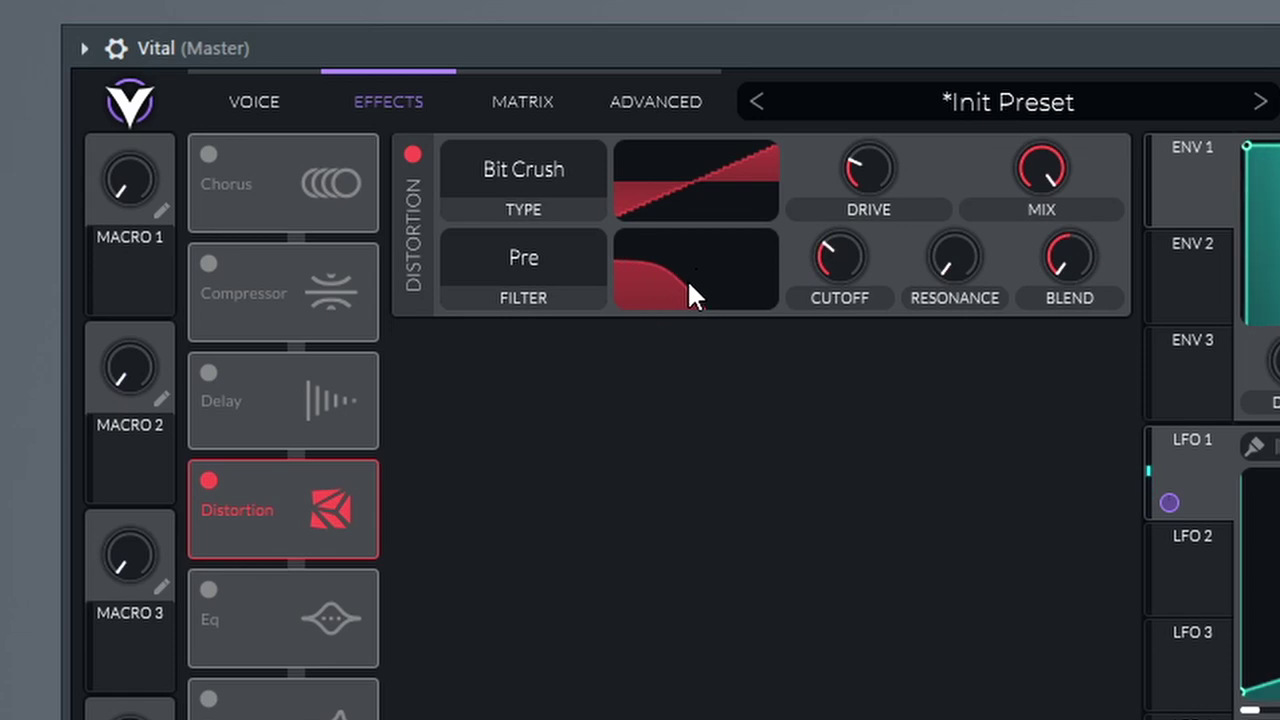
Switch the distortion's filter to Post, raise its cutoff, and try the blend and resonance controls.
{"action": "left_click", "coordinate": [536, 295]}
{"action": "left_click", "coordinate": [468, 394]}
{"action": "left_click_drag", "start_coordinate": [658, 288], "coordinate": [721, 290]}
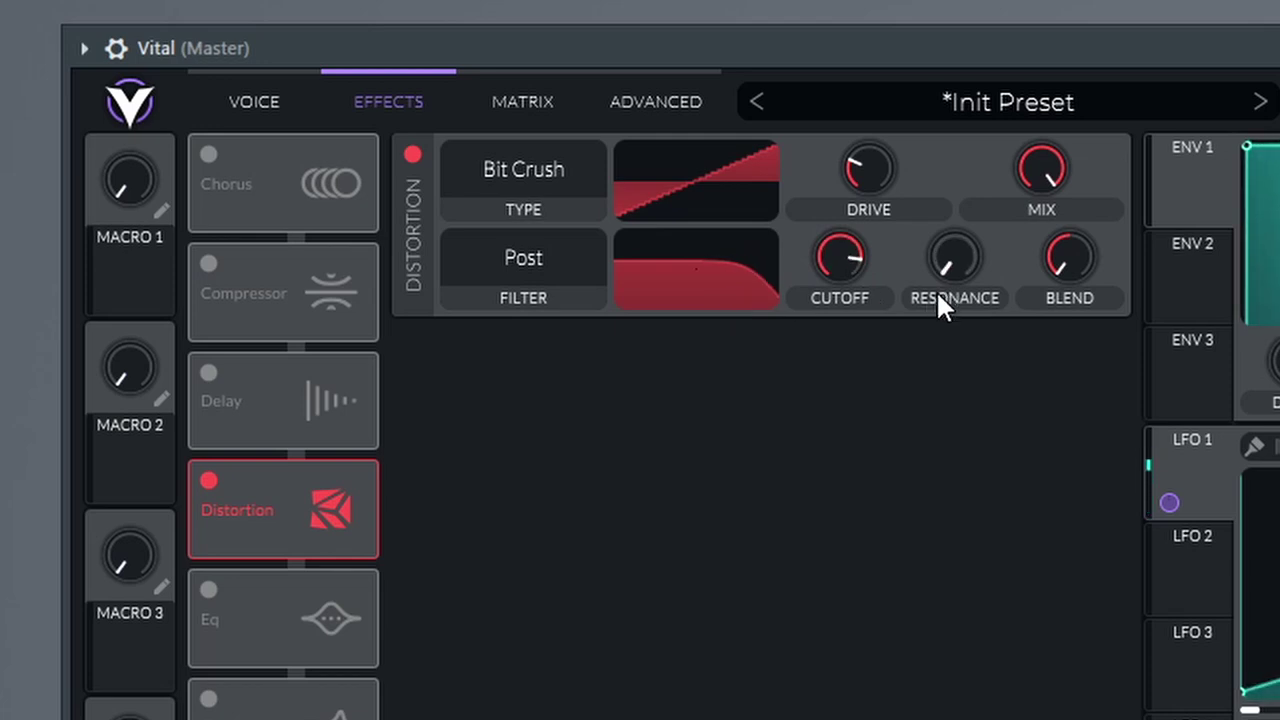
{"action": "mouse_move", "coordinate": [1060, 258]}
{"action": "left_mouse_down"}
{"action": "mouse_move", "coordinate": [1066, 221]}
{"action": "mouse_move", "coordinate": [1061, 280]}
{"action": "left_mouse_up"}
{"action": "left_click_drag", "start_coordinate": [923, 256], "coordinate": [963, 166]}
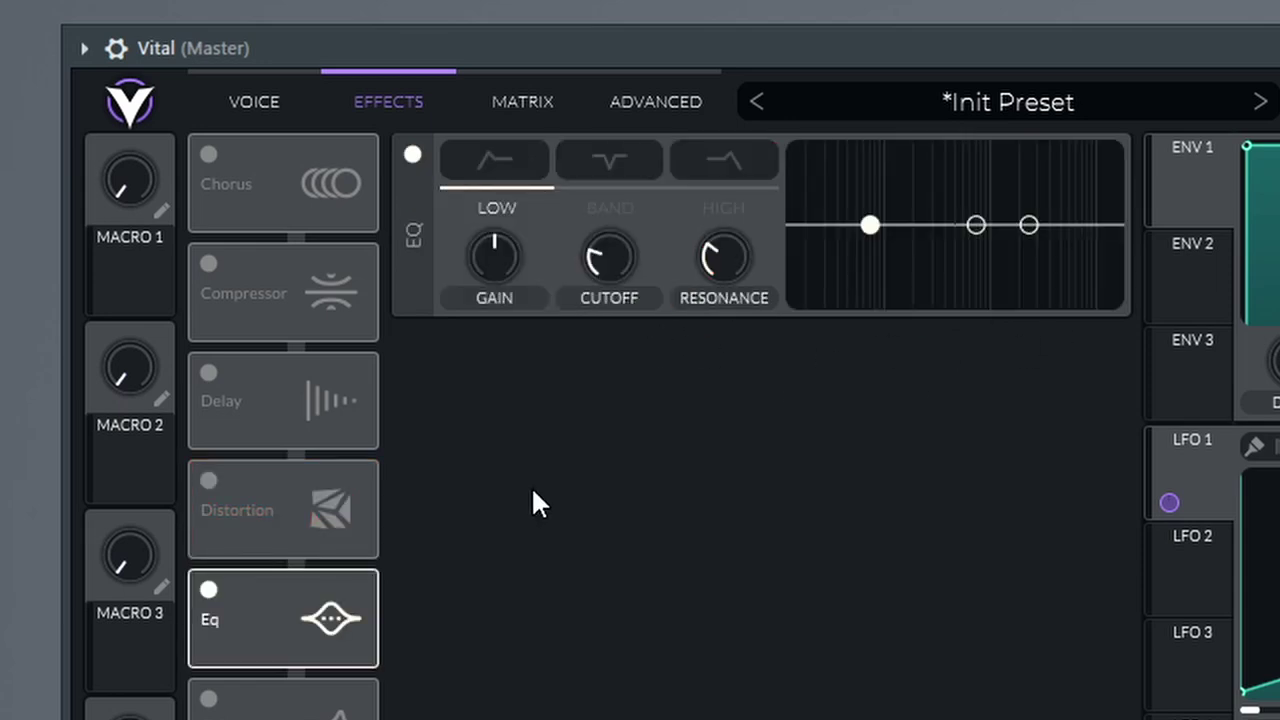
Pull the EQ's low band gain to minimum, switch that band to high-pass, and lower its cutoff slightly.
{"action": "left_click_drag", "start_coordinate": [869, 226], "coordinate": [848, 422]}
{"action": "left_click_drag", "start_coordinate": [864, 311], "coordinate": [868, 323]}
{"action": "left_click", "coordinate": [496, 155]}
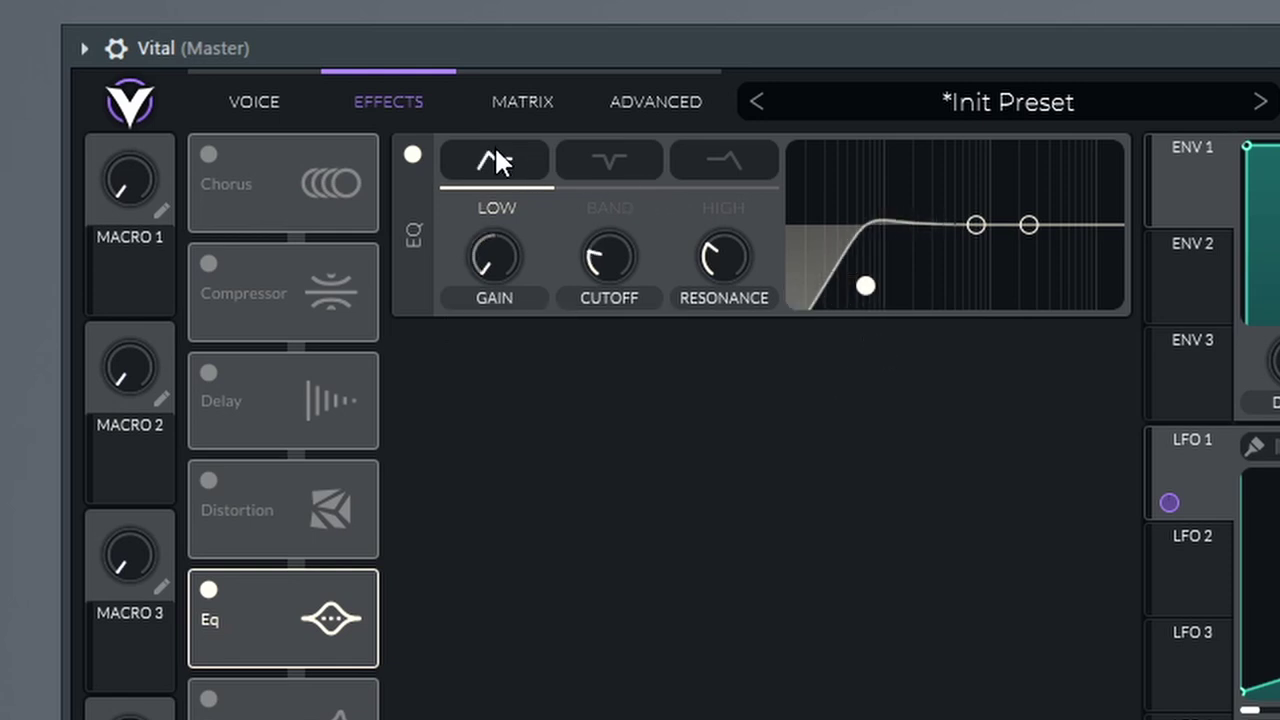
{"action": "left_click_drag", "start_coordinate": [882, 275], "coordinate": [851, 287]}
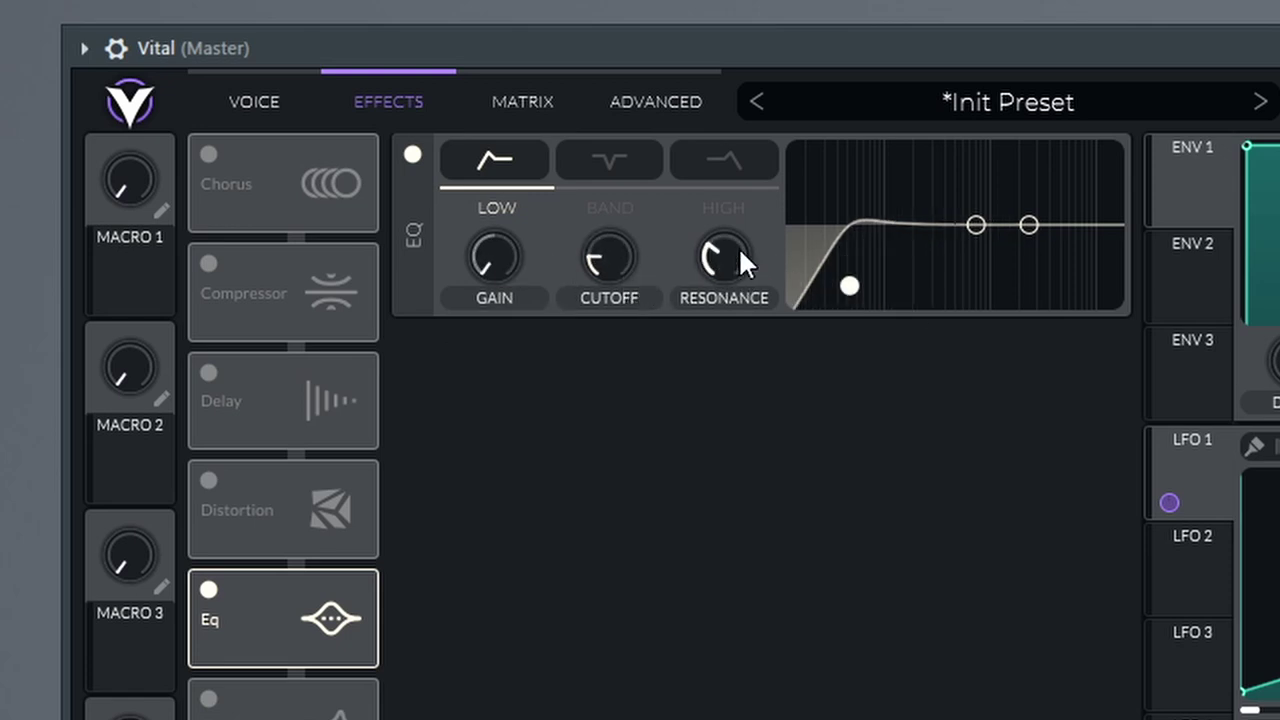
{"action": "left_click", "coordinate": [535, 166]}
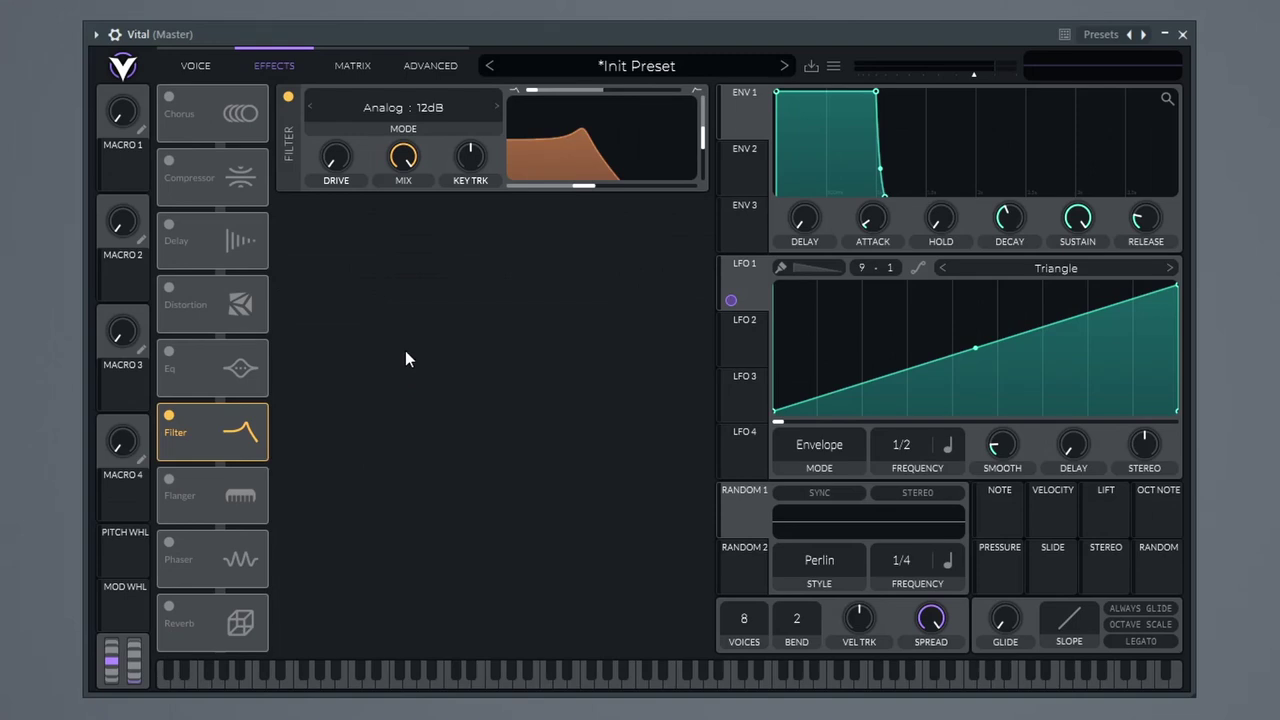
Check the voice page, return to the effects, enable Flanger with its frequency set to Freeze, and vary its offset.
{"action": "left_click", "coordinate": [196, 65]}
{"action": "left_click", "coordinate": [270, 65]}
{"action": "left_click", "coordinate": [172, 478]}
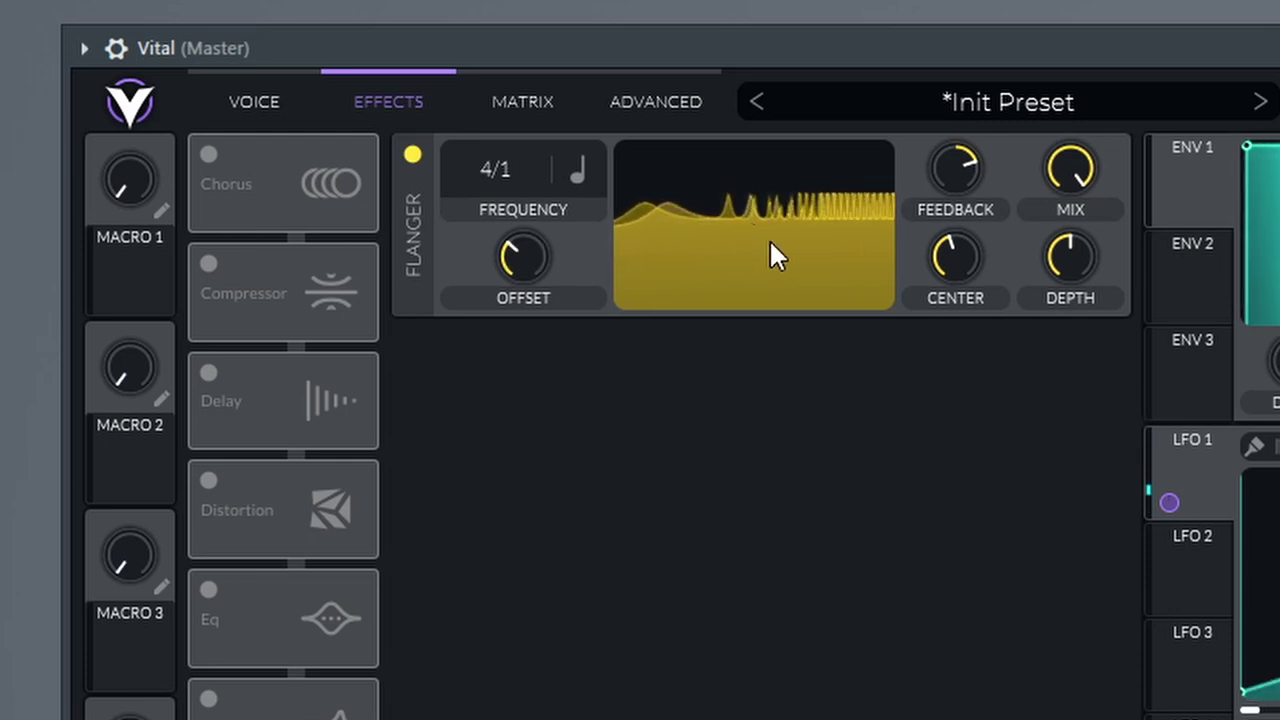
{"action": "left_click_drag", "start_coordinate": [495, 170], "coordinate": [542, 185]}
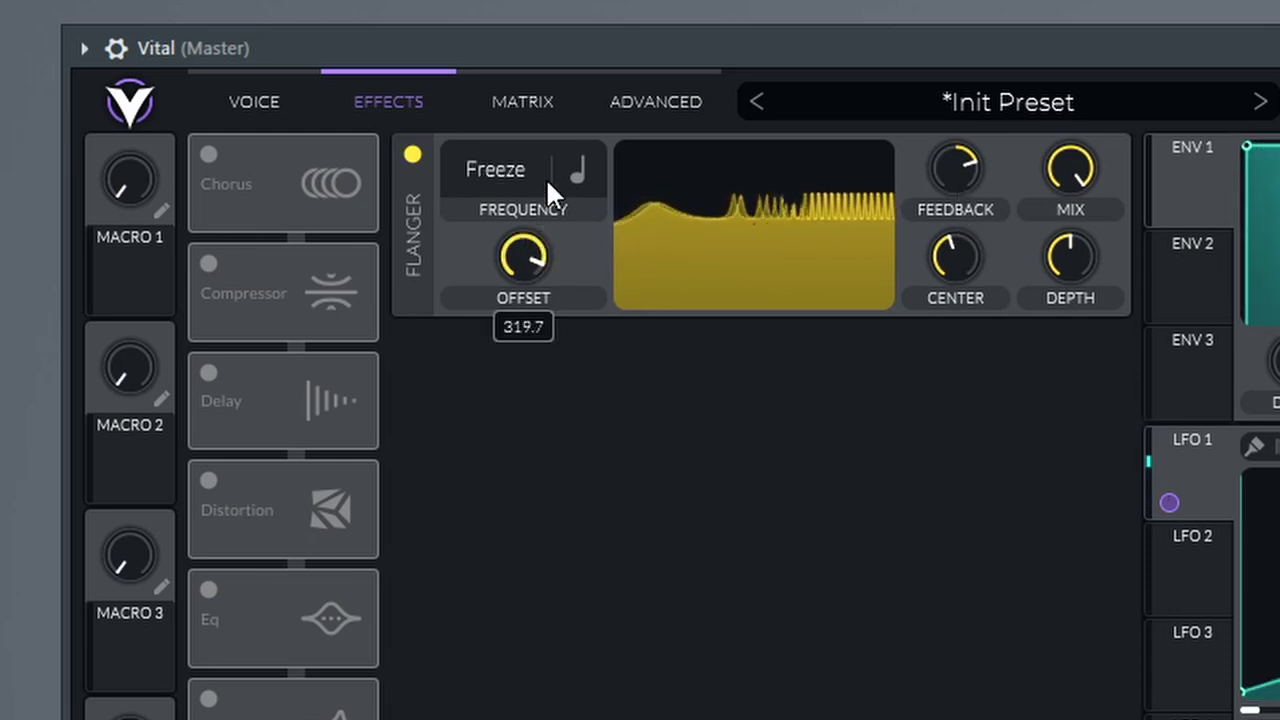
{"action": "mouse_move", "coordinate": [534, 257]}
{"action": "left_mouse_down"}
{"action": "mouse_move", "coordinate": [528, 380]}
{"action": "mouse_move", "coordinate": [539, 293]}
{"action": "mouse_move", "coordinate": [525, 161]}
{"action": "mouse_move", "coordinate": [513, 216]}
{"action": "mouse_move", "coordinate": [525, 280]}
{"action": "left_mouse_up"}
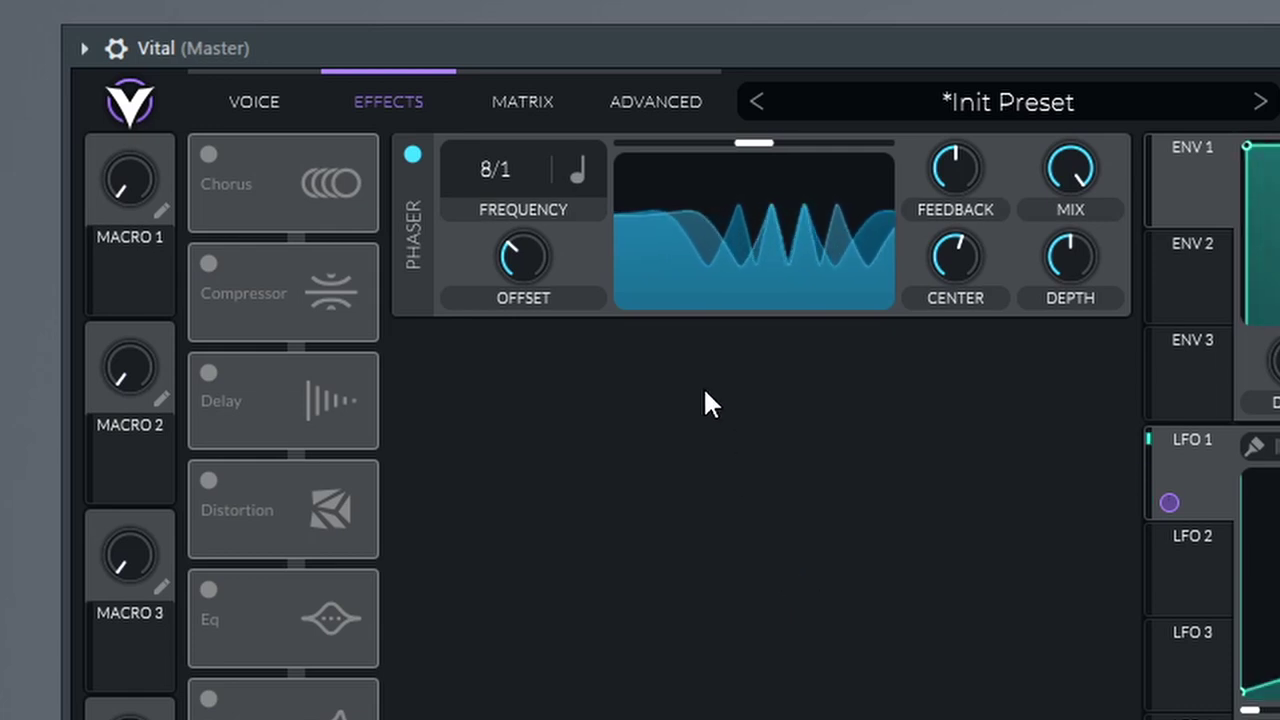
Vary the offset of the Phaser effect.
{"action": "left_click_drag", "start_coordinate": [505, 252], "coordinate": [557, 287]}
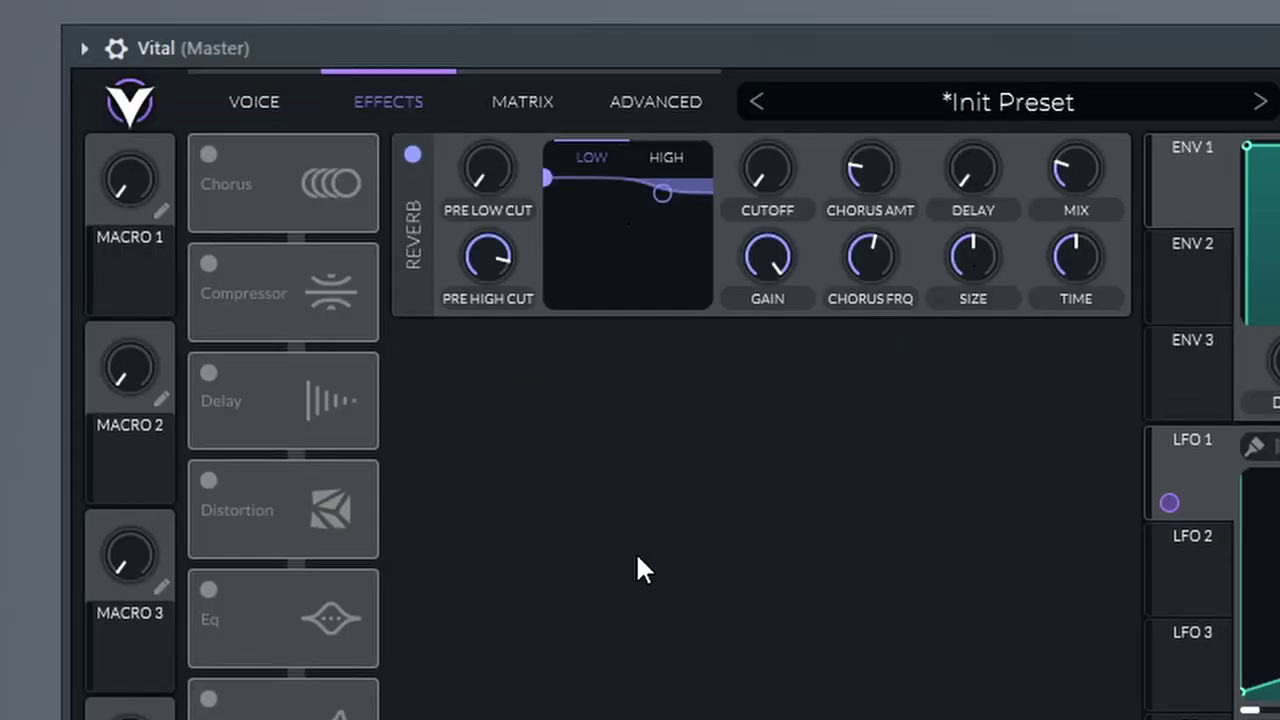
Shape the reverb's damping curve with a low cutoff of 32.60 semitones at -4.132 dB and a high cutoff of 97.81 semitones at -1.679 dB.
{"action": "left_click_drag", "start_coordinate": [533, 170], "coordinate": [575, 292]}
{"action": "left_click_drag", "start_coordinate": [662, 194], "coordinate": [674, 202]}
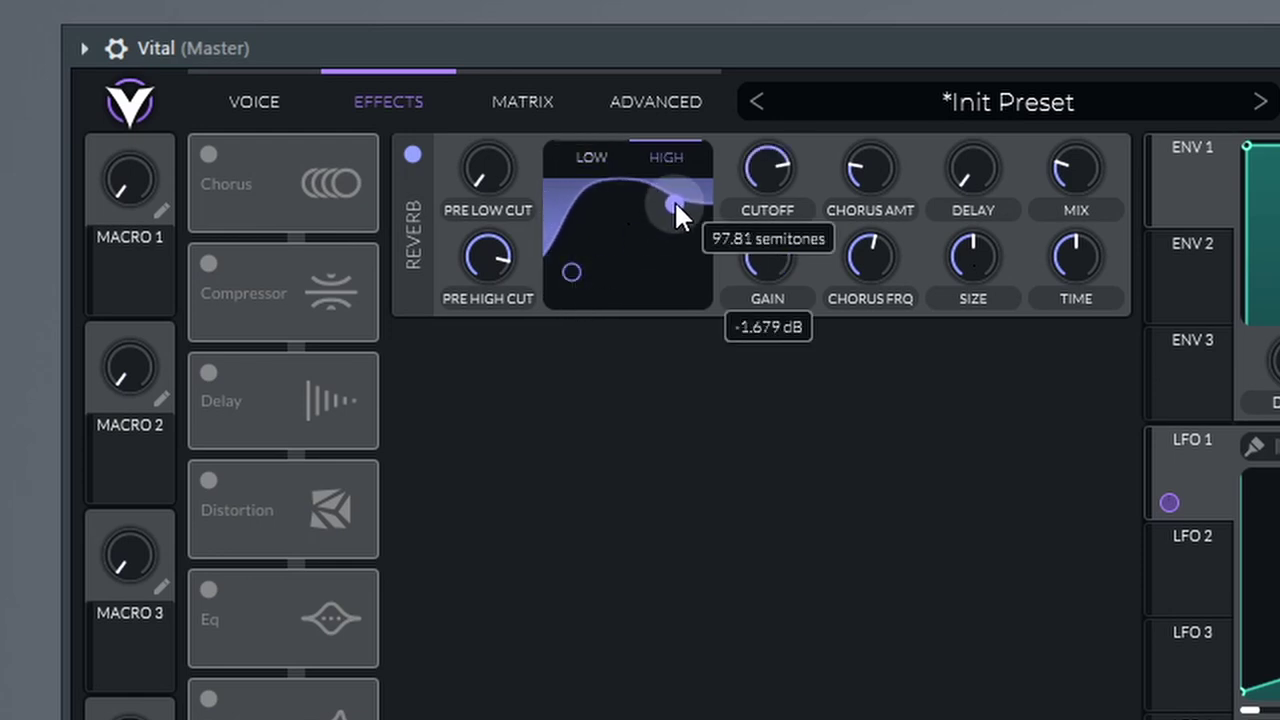
{"action": "left_click_drag", "start_coordinate": [565, 278], "coordinate": [588, 248]}
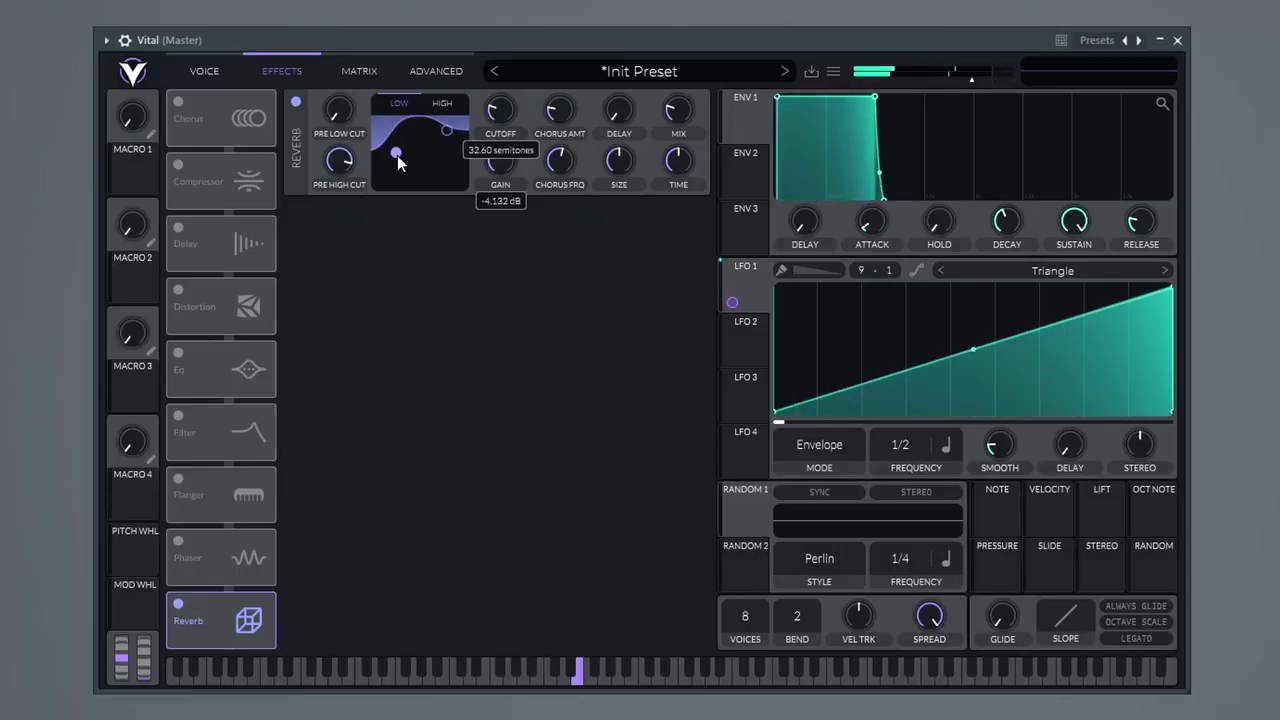
{"action": "scroll", "coordinate": [684, 148], "scroll_direction": "up", "scroll_amount": 2}
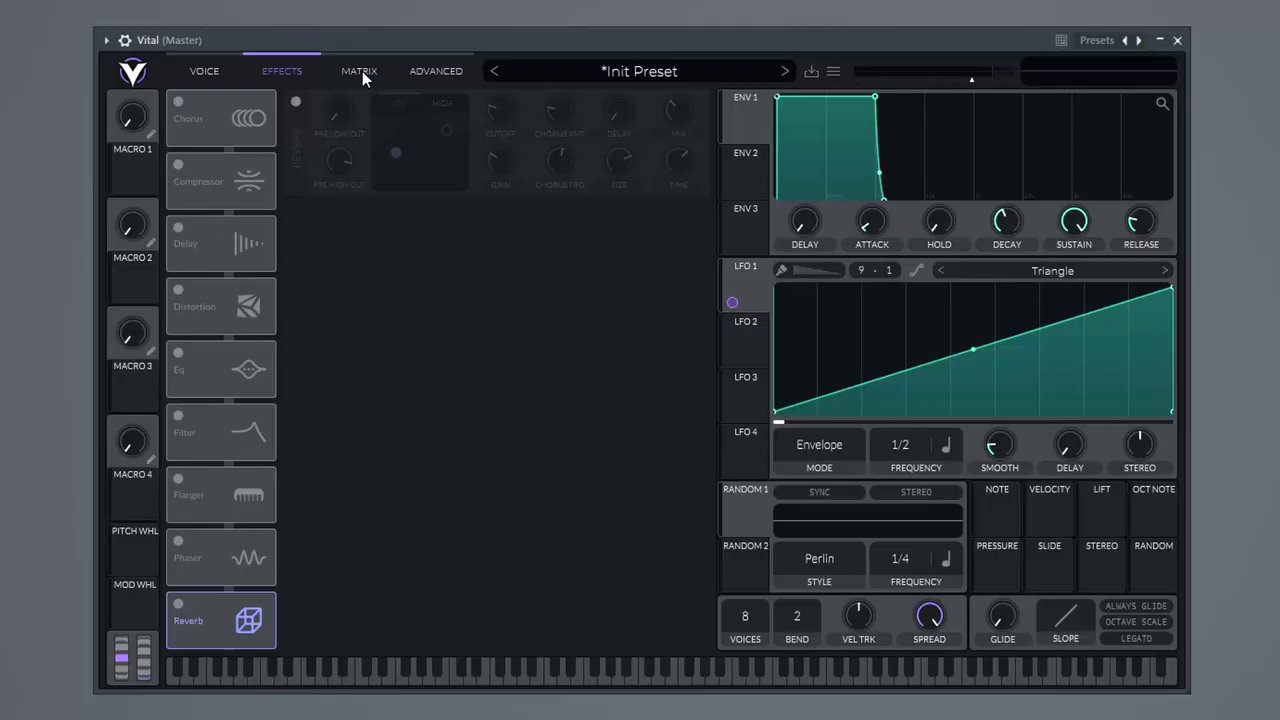
Add a second modulation matrix row routing Macro 1 to Compressor Attack.
{"action": "left_click", "coordinate": [360, 71]}
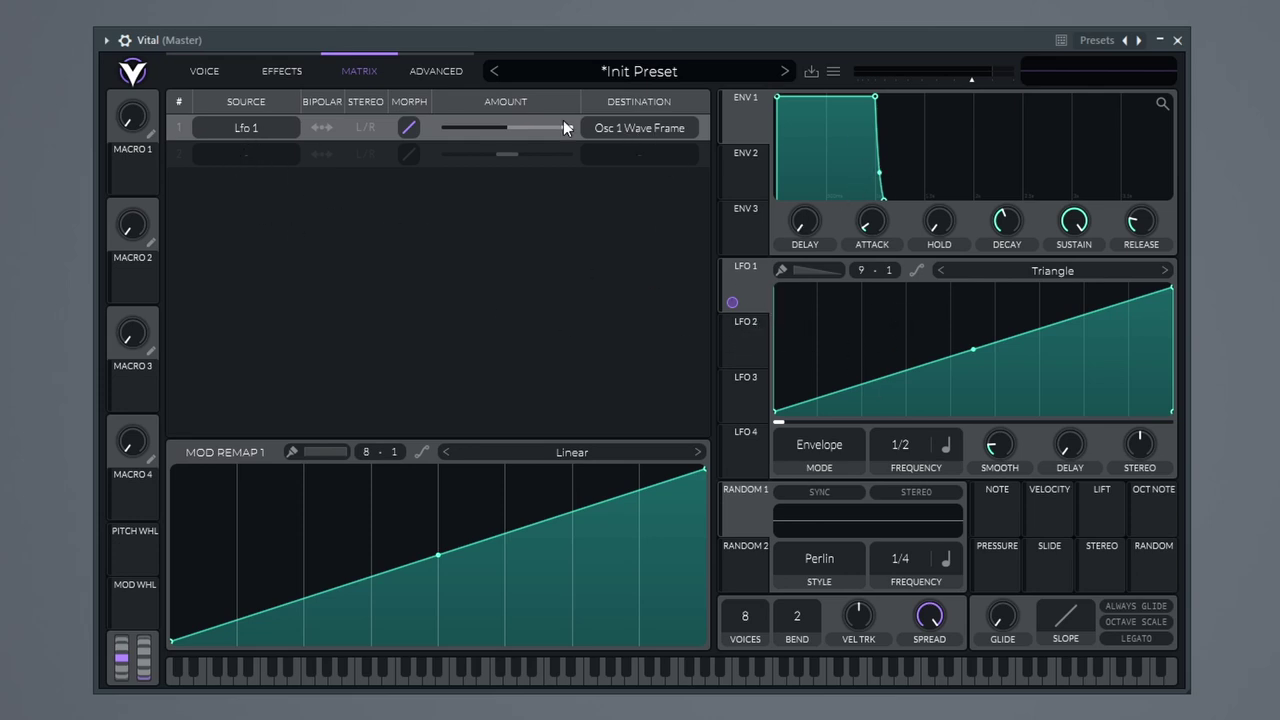
{"action": "left_click", "coordinate": [242, 160]}
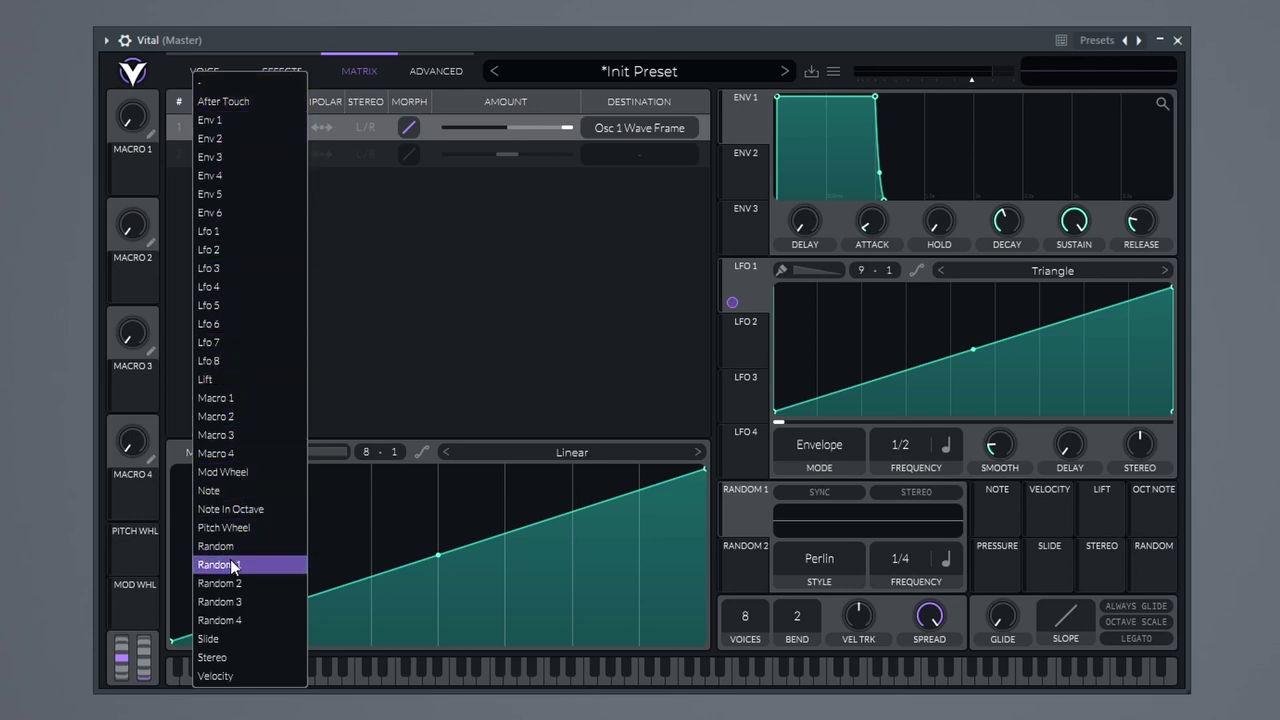
{"action": "left_click", "coordinate": [209, 400]}
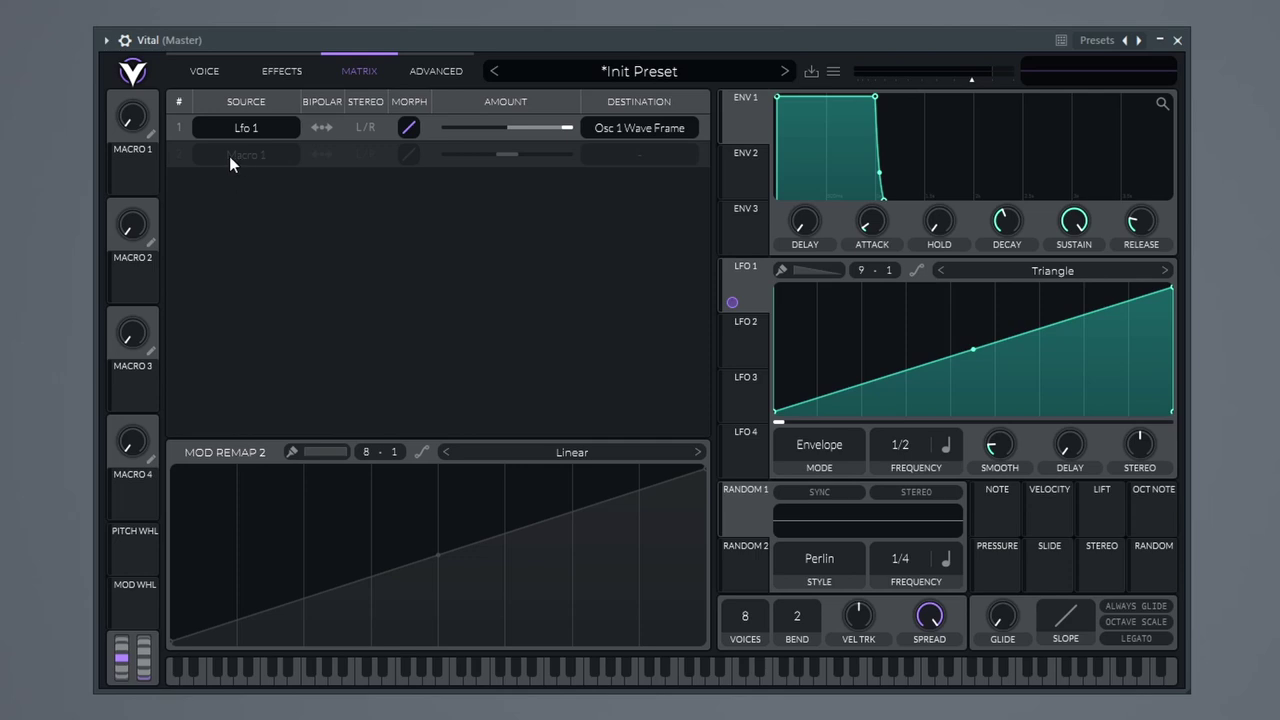
{"action": "left_click", "coordinate": [620, 160]}
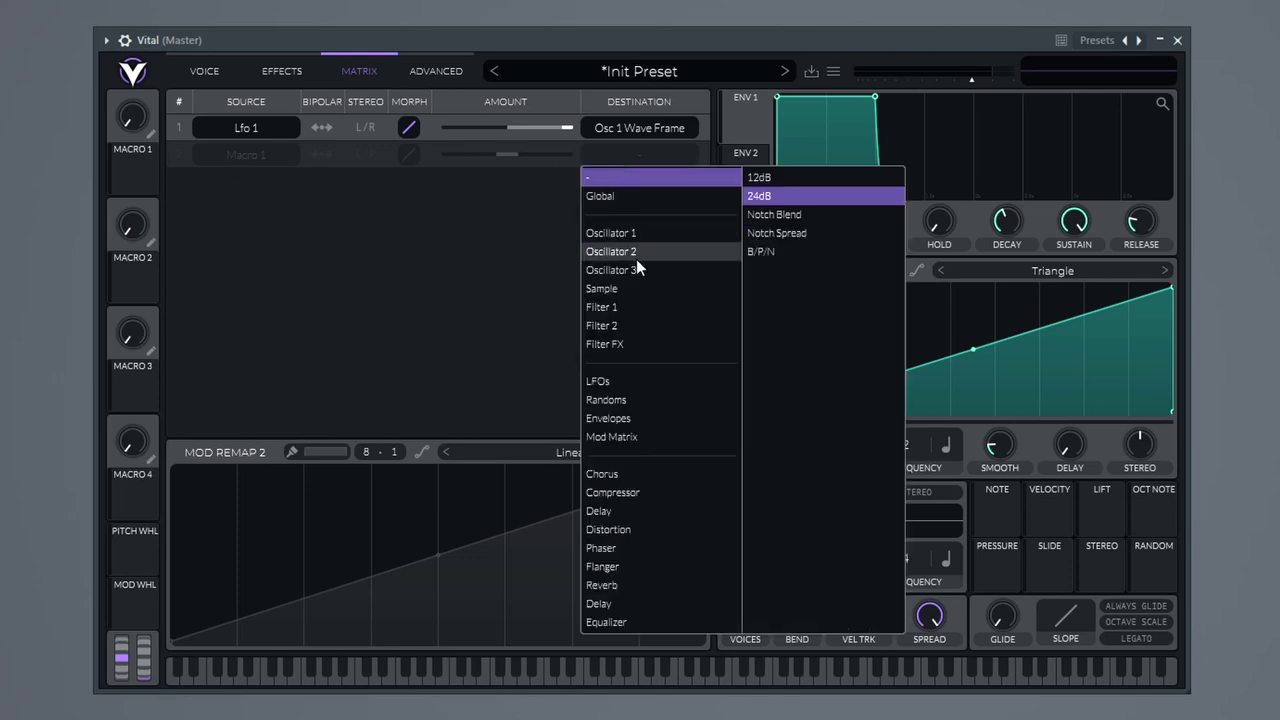
{"action": "left_click", "coordinate": [612, 492]}
Enable the Compressor effect and return to the voice page.
{"action": "left_click", "coordinate": [272, 72]}
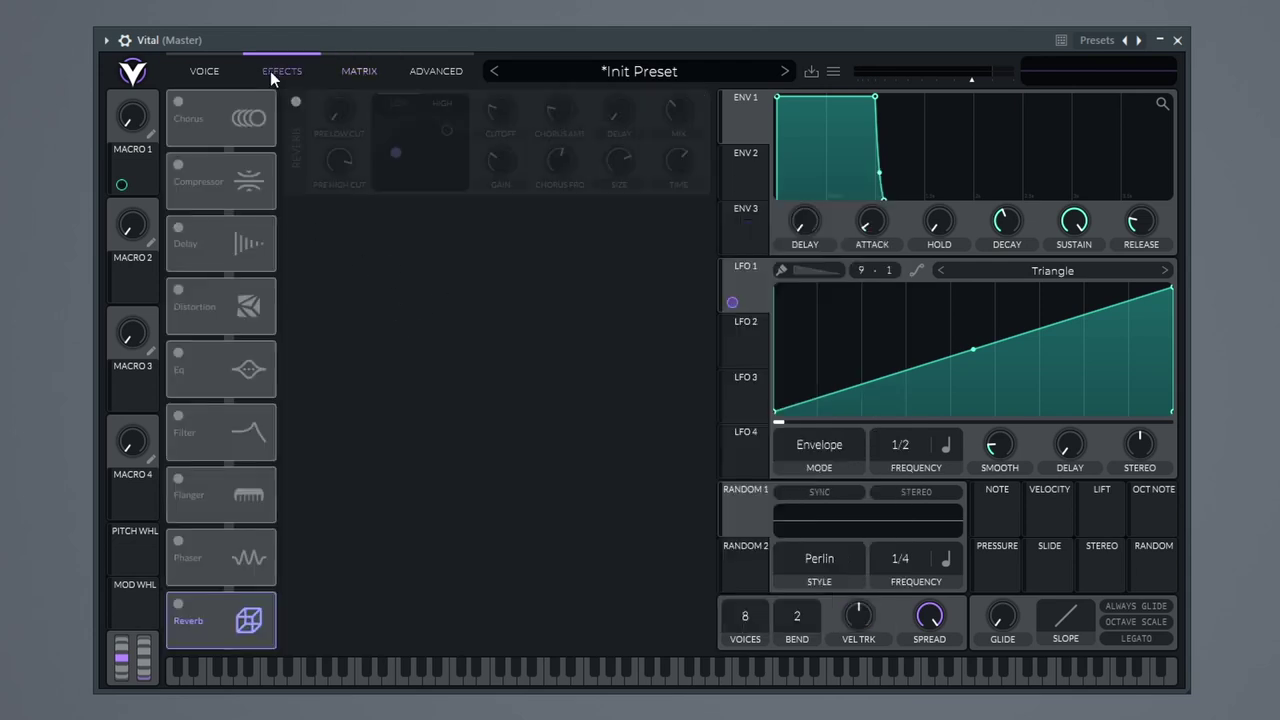
{"action": "left_click", "coordinate": [177, 166]}
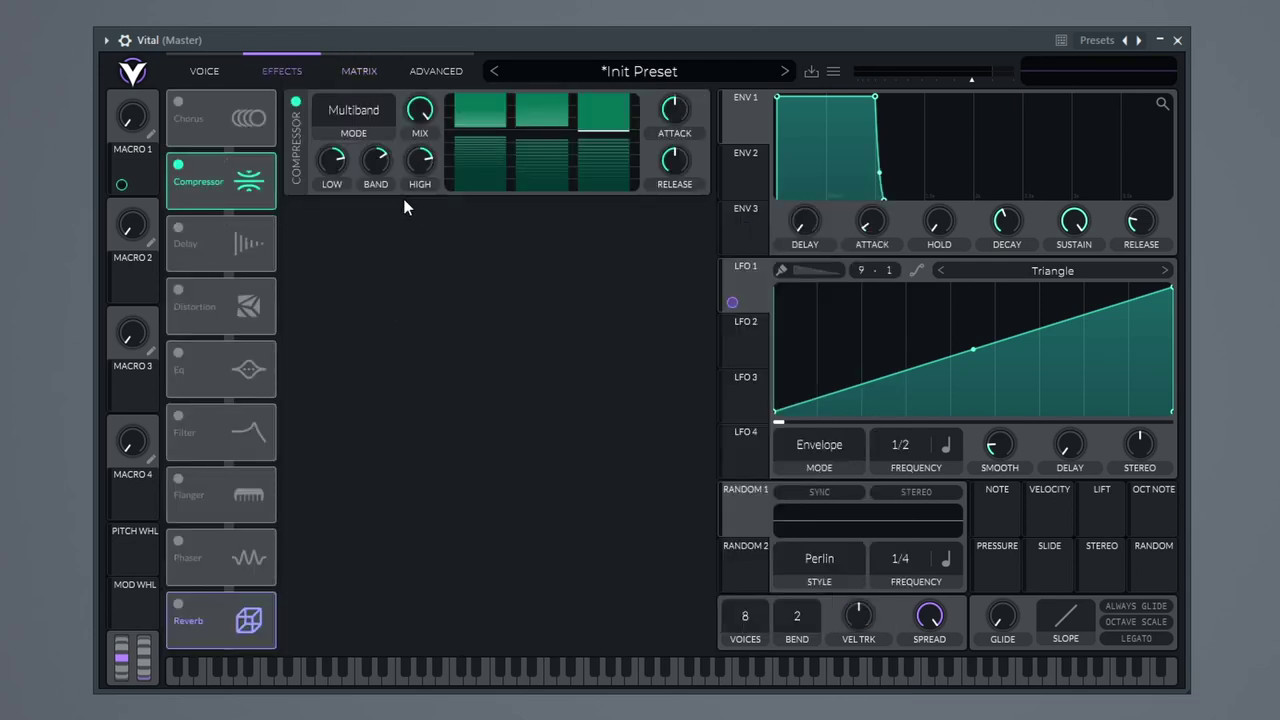
{"action": "left_click", "coordinate": [206, 72]}
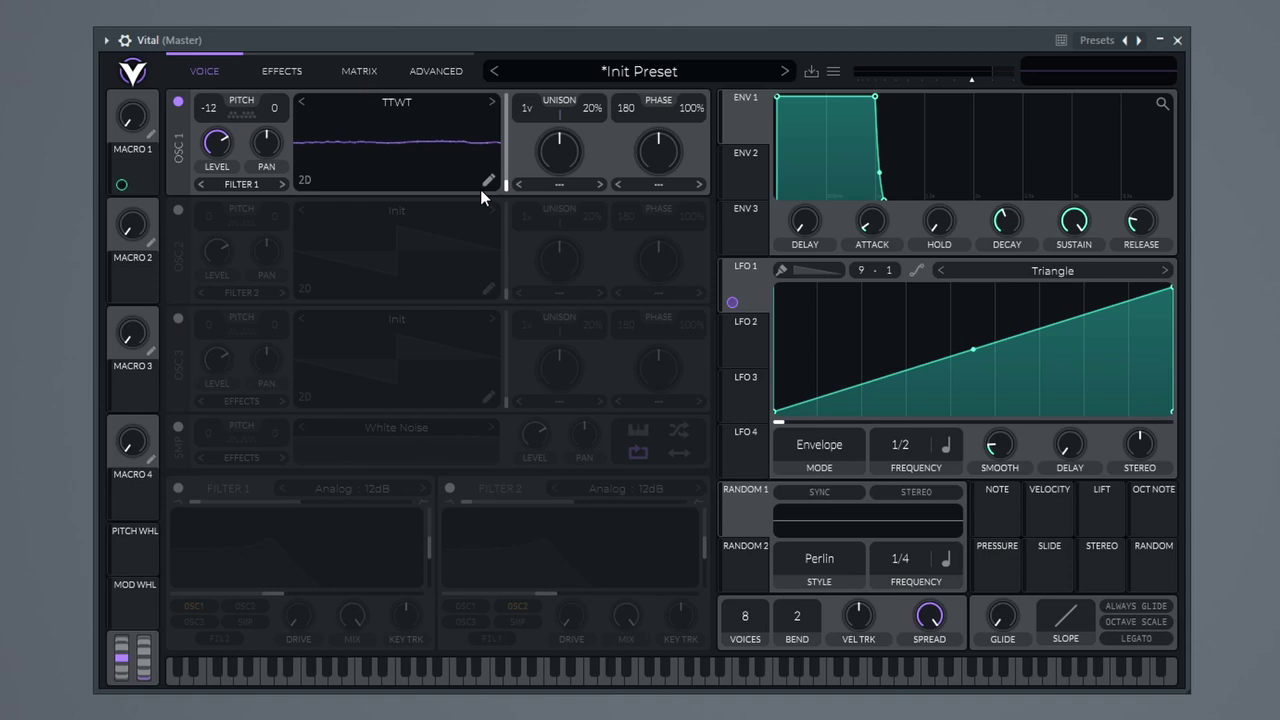
Change the Macro 1 modulation's destination to Compressor Band Gain.
{"action": "left_click", "coordinate": [361, 73]}
{"action": "left_click", "coordinate": [637, 151]}
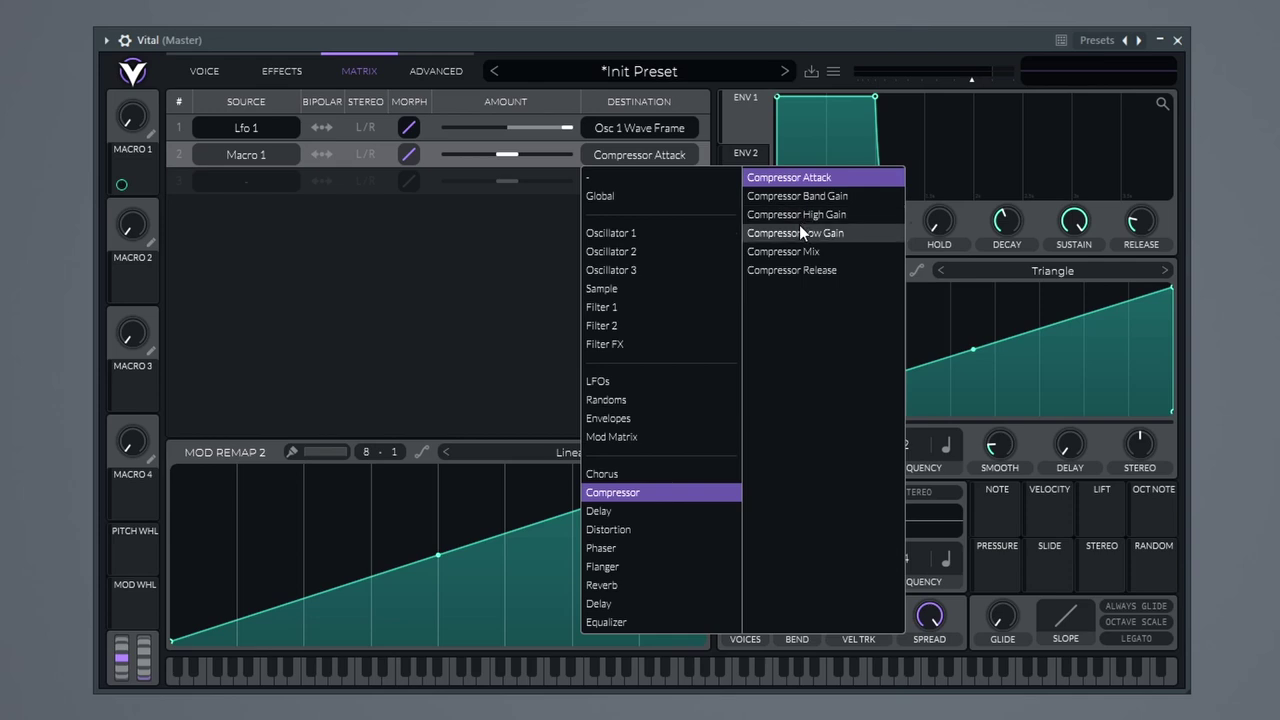
{"action": "left_click", "coordinate": [799, 196]}
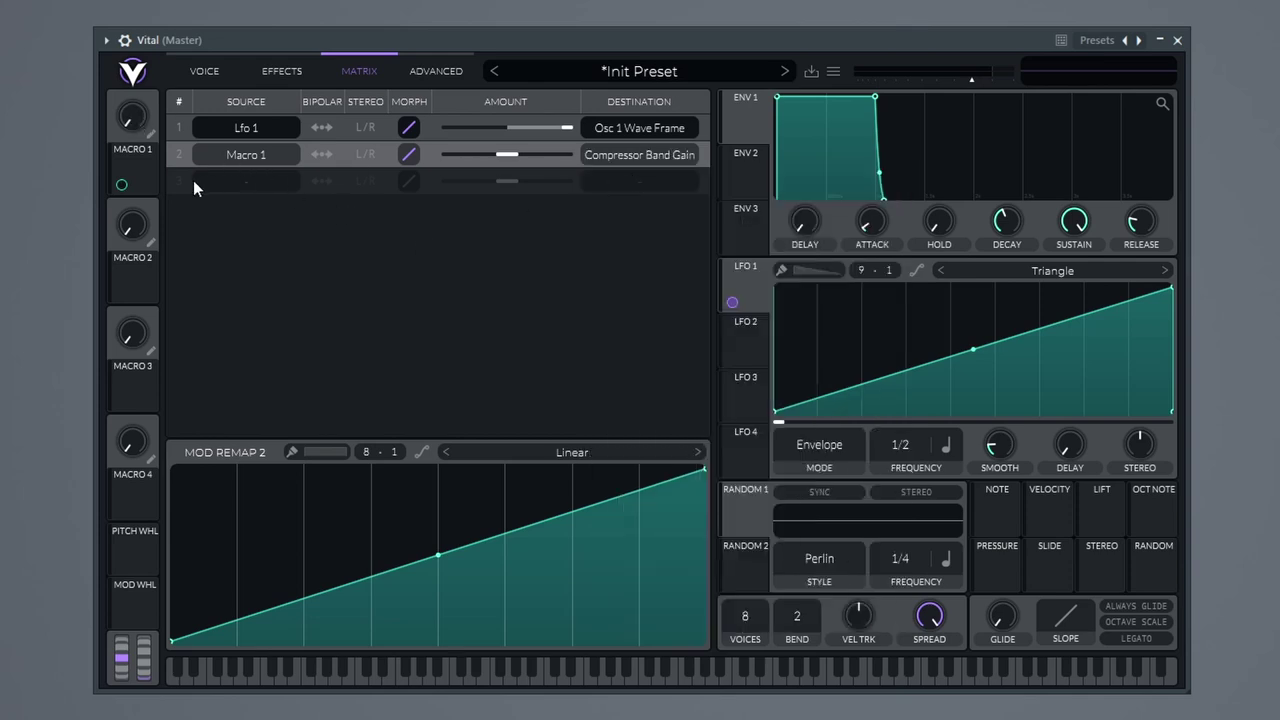
Return to the voice page and raise the Macro 1 amount.
{"action": "mouse_move", "coordinate": [121, 184]}
{"action": "left_mouse_down"}
{"action": "mouse_move", "coordinate": [125, 163]}
{"action": "mouse_move", "coordinate": [785, 287]}
{"action": "mouse_move", "coordinate": [813, 226]}
{"action": "mouse_move", "coordinate": [1141, 216]}
{"action": "mouse_move", "coordinate": [914, 257]}
{"action": "mouse_move", "coordinate": [1034, 450]}
{"action": "mouse_move", "coordinate": [1140, 447]}
{"action": "mouse_move", "coordinate": [471, 314]}
{"action": "mouse_move", "coordinate": [117, 170]}
{"action": "mouse_move", "coordinate": [131, 177]}
{"action": "left_mouse_up"}
{"action": "left_click", "coordinate": [199, 71]}
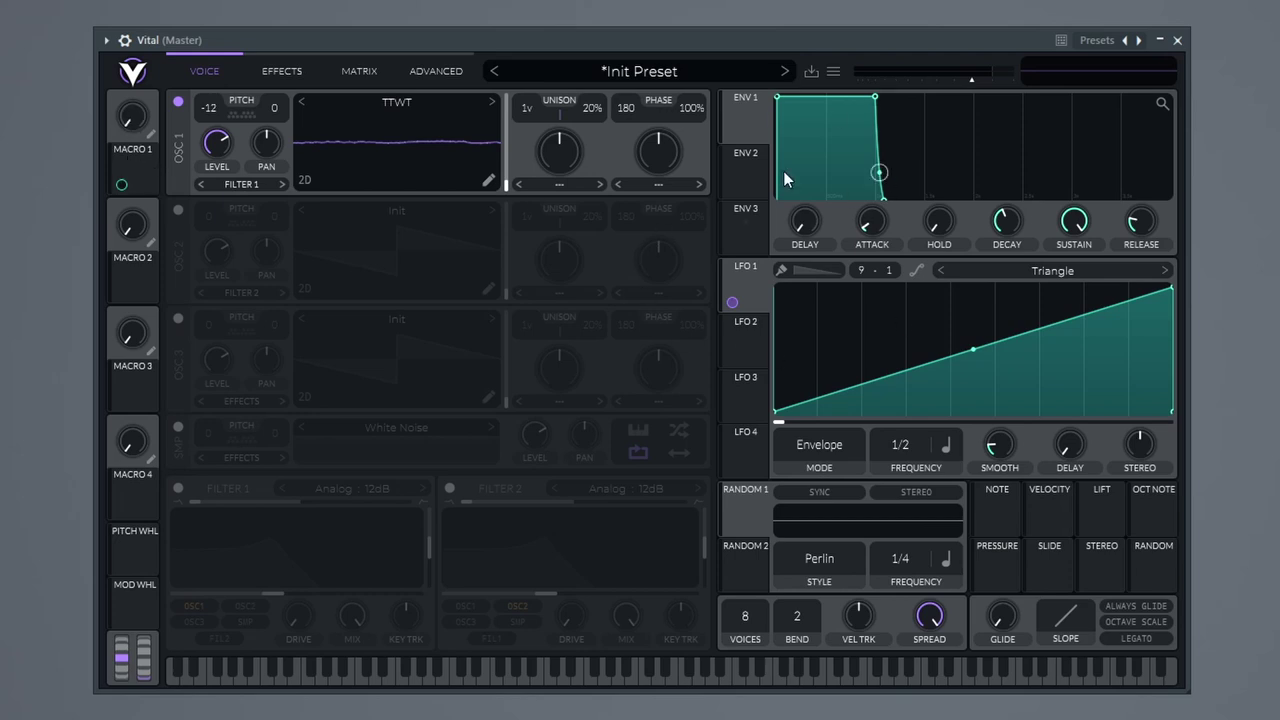
{"action": "left_click_drag", "start_coordinate": [125, 123], "coordinate": [156, 46]}
Load the Pluck - Big Reverb preset and close the preset browser.
{"action": "left_click", "coordinate": [614, 75]}
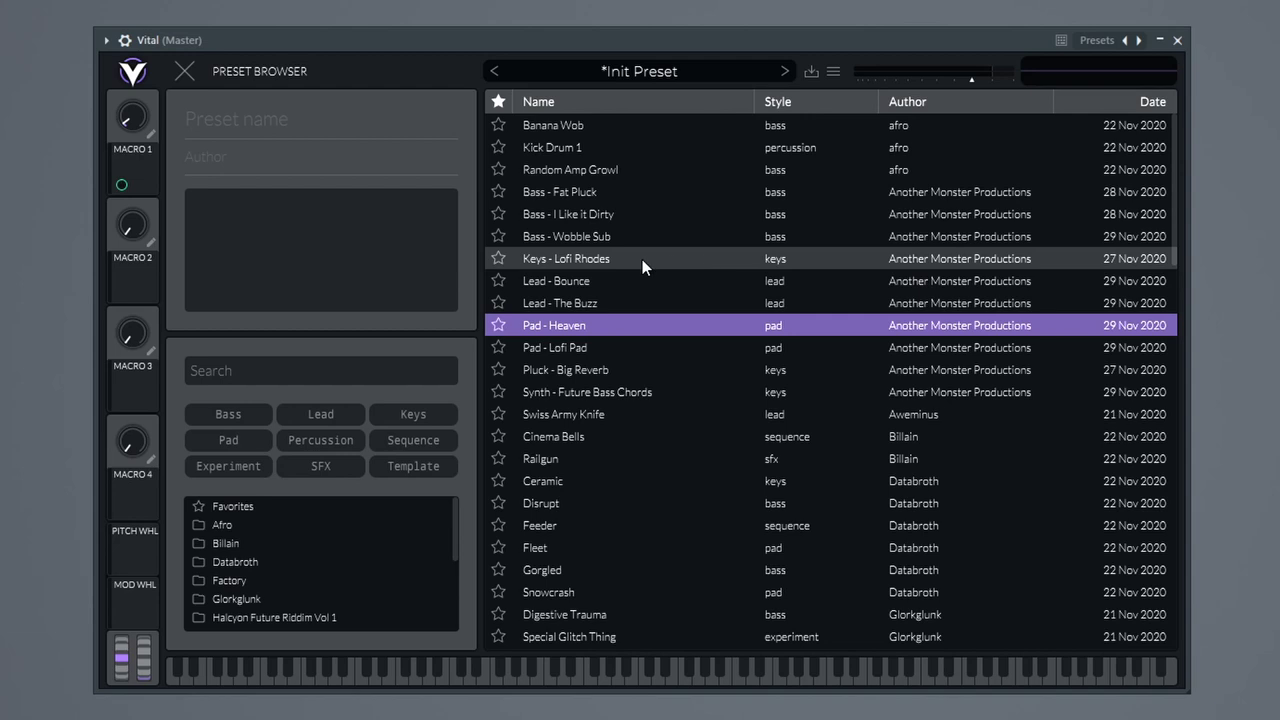
{"action": "left_click", "coordinate": [576, 369]}
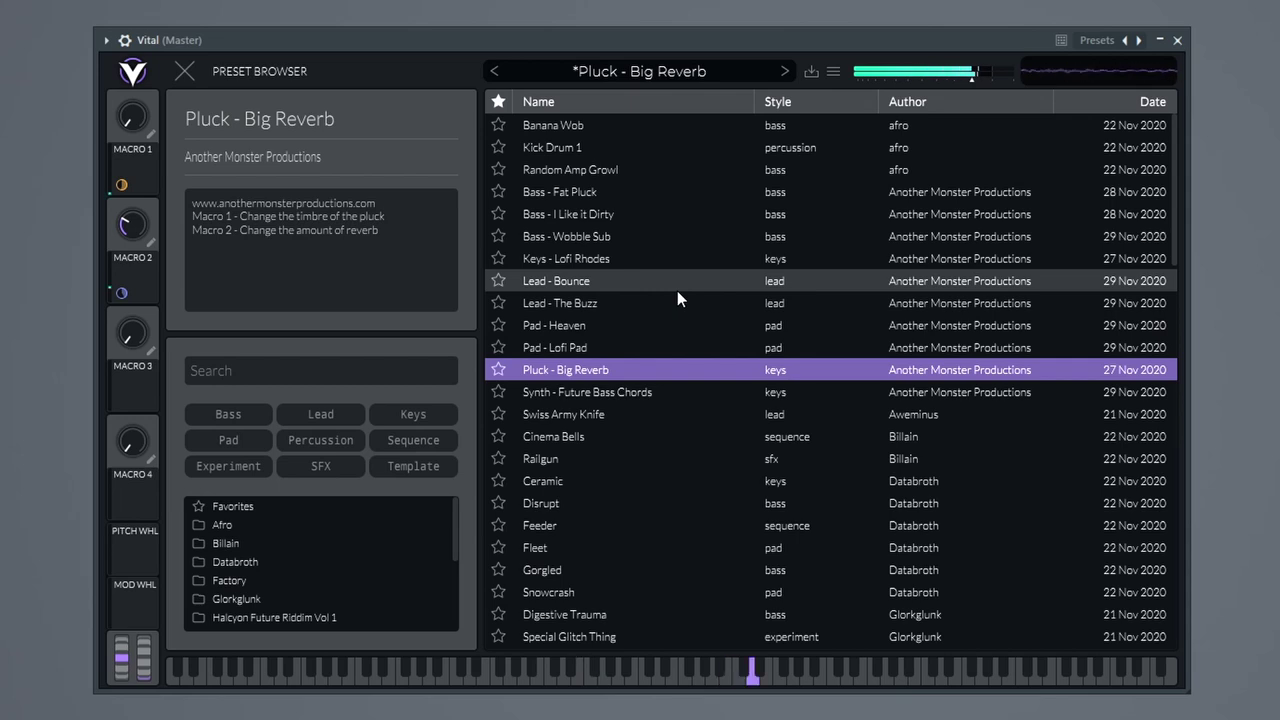
{"action": "left_click", "coordinate": [650, 79]}
Adjust Macro 2 to vary the preset's amount of reverb.
{"action": "mouse_move", "coordinate": [143, 208]}
{"action": "left_click_drag", "start_coordinate": [142, 228], "coordinate": [130, 262]}
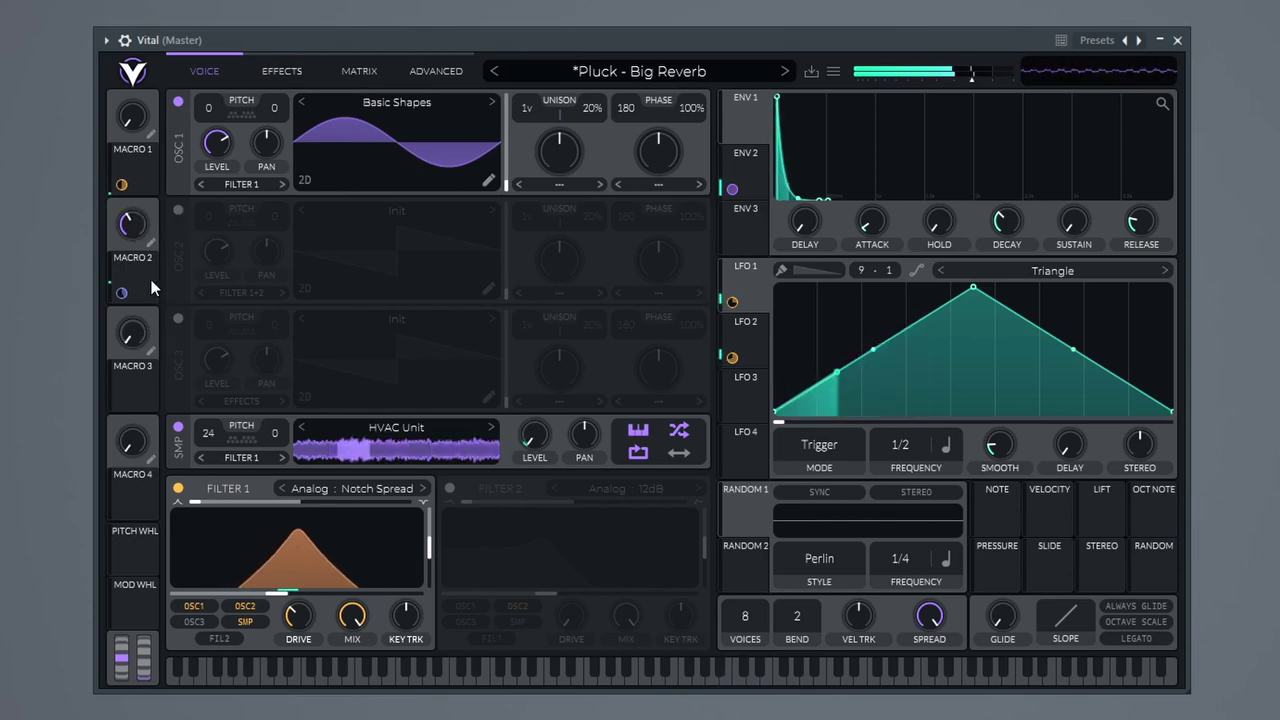